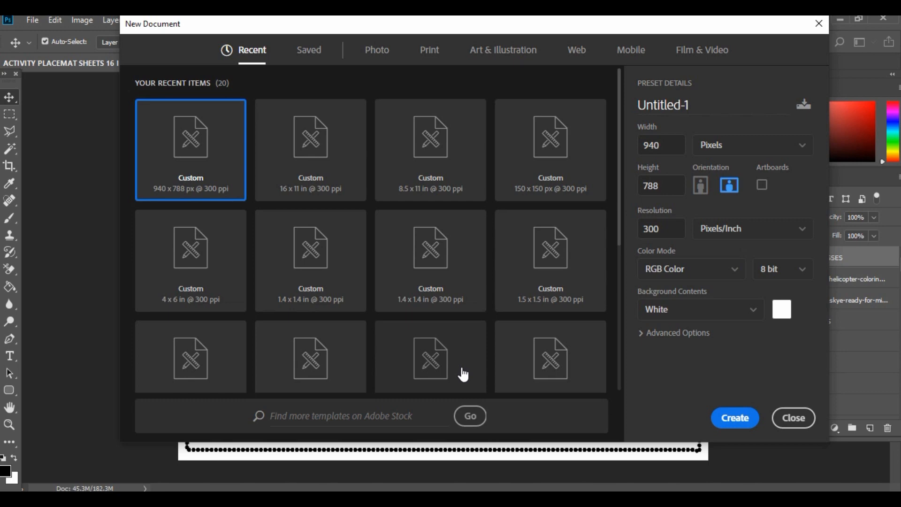
# Create a new document from the recent 16 x 11 in, 300 ppi preset.
pyautogui.click(317, 174)
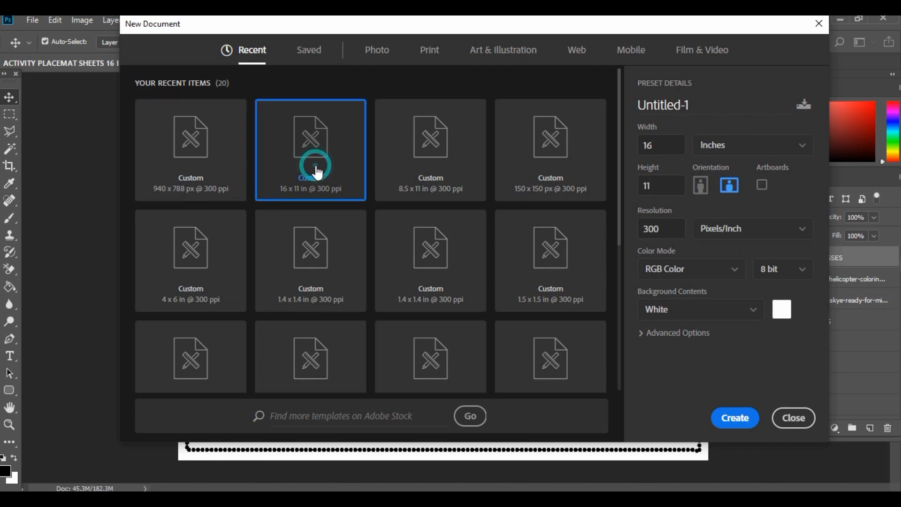
pyautogui.click(735, 427)
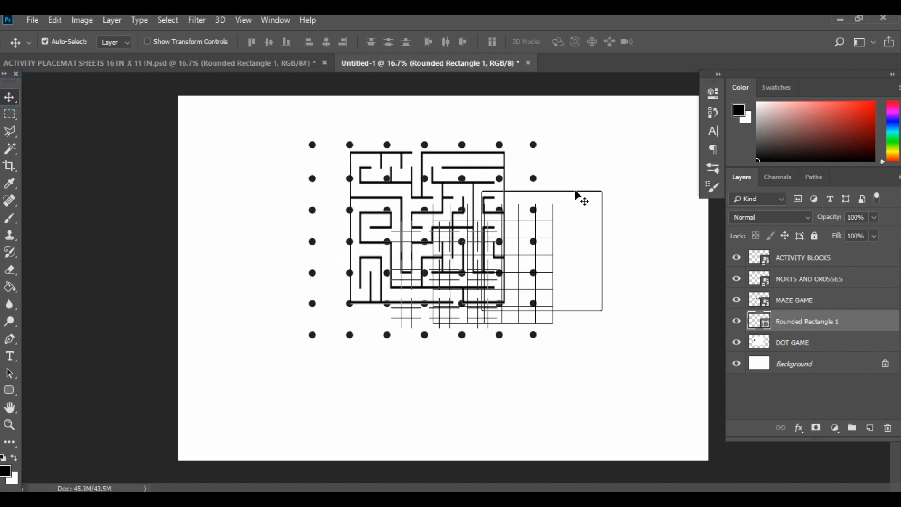
# Move the rounded rectangle to the page's upper right, the dot grid to the lower left and the maze to the upper middle.
pyautogui.moveTo(578, 190); pyautogui.dragTo(669, 123)
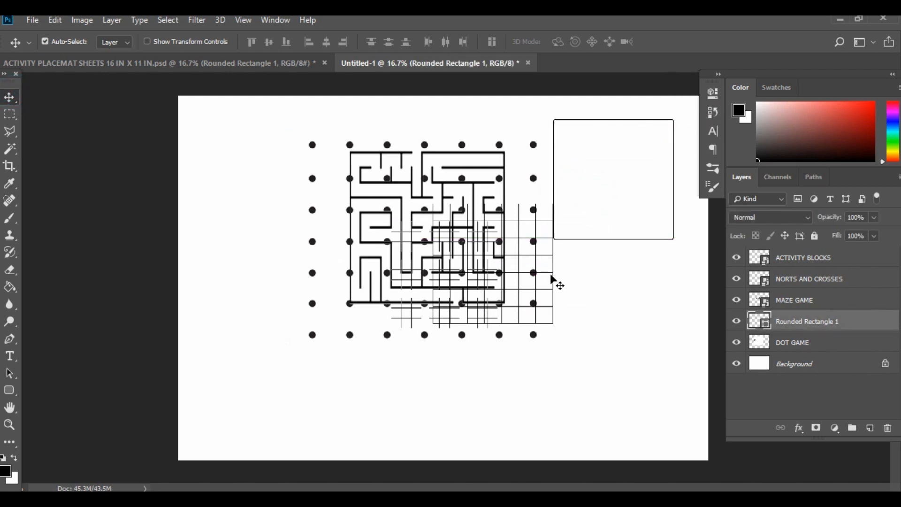
pyautogui.moveTo(552, 277); pyautogui.dragTo(436, 324)
pyautogui.click(488, 155)
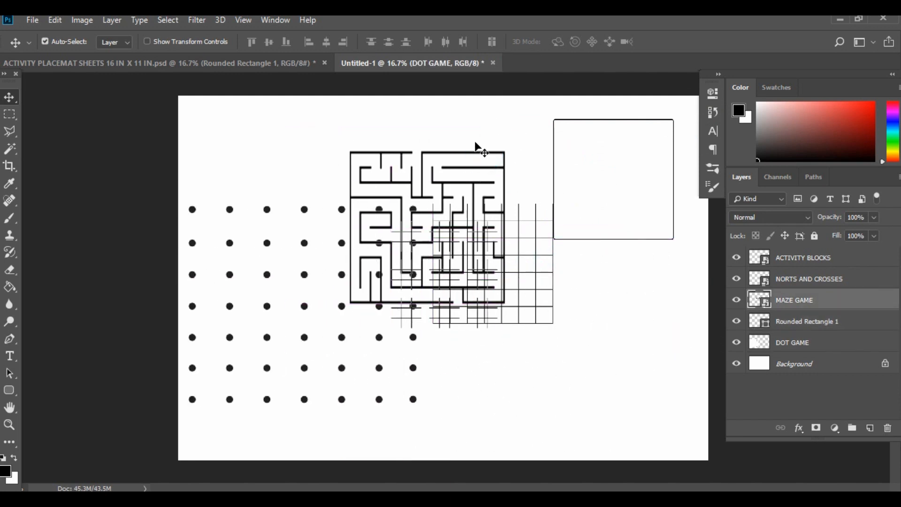
pyautogui.moveTo(481, 152); pyautogui.dragTo(443, 113)
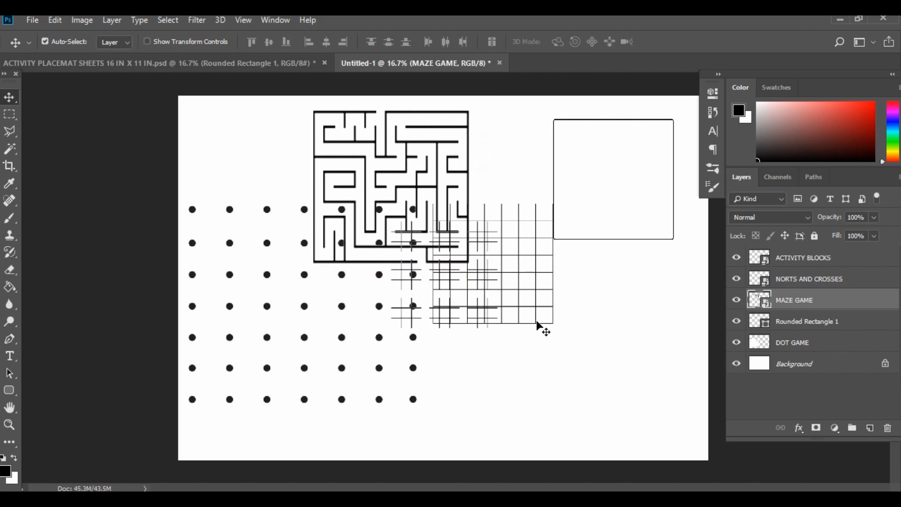
# Move NORTS AND CROSSES to the page's lower-right area and ACTIVITY BLOCKS straight down to the lower middle.
pyautogui.click(536, 321)
pyautogui.click(535, 320)
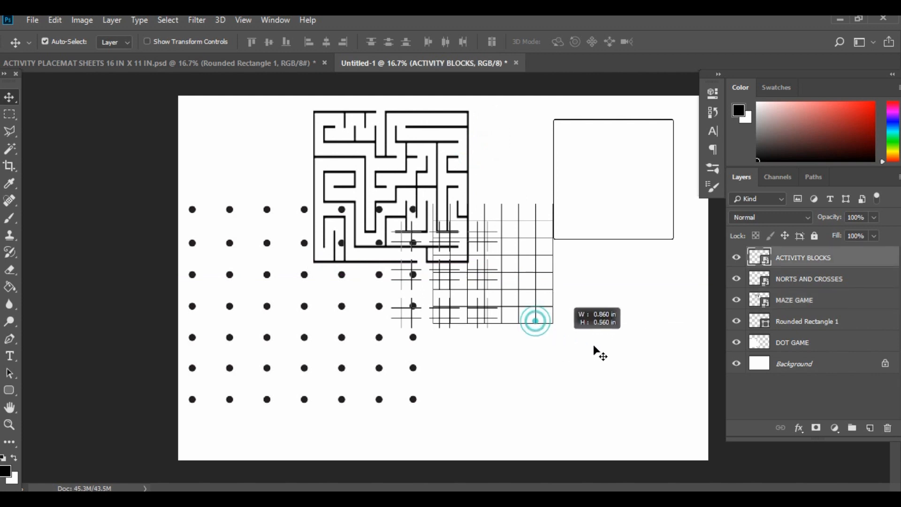
pyautogui.click(511, 308)
pyautogui.hotkey('ctrl', 't')
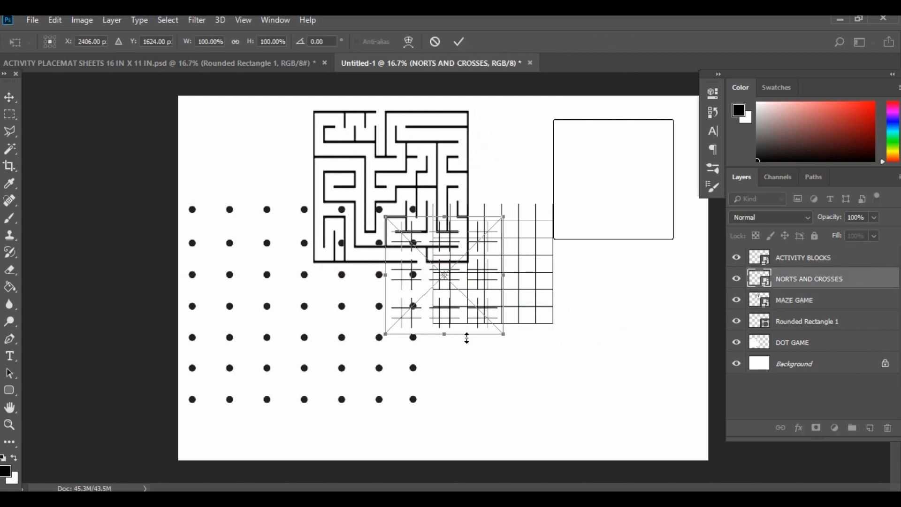
pyautogui.moveTo(463, 328); pyautogui.dragTo(654, 444)
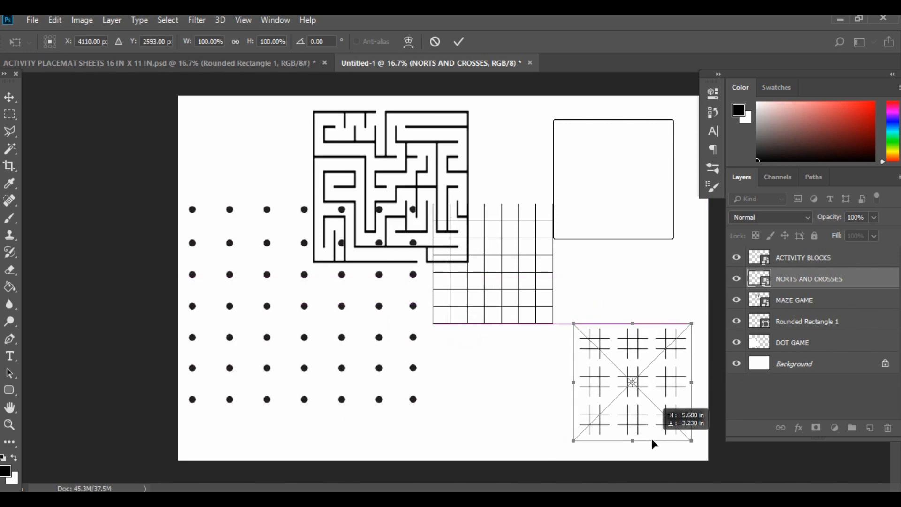
pyautogui.press('Return')
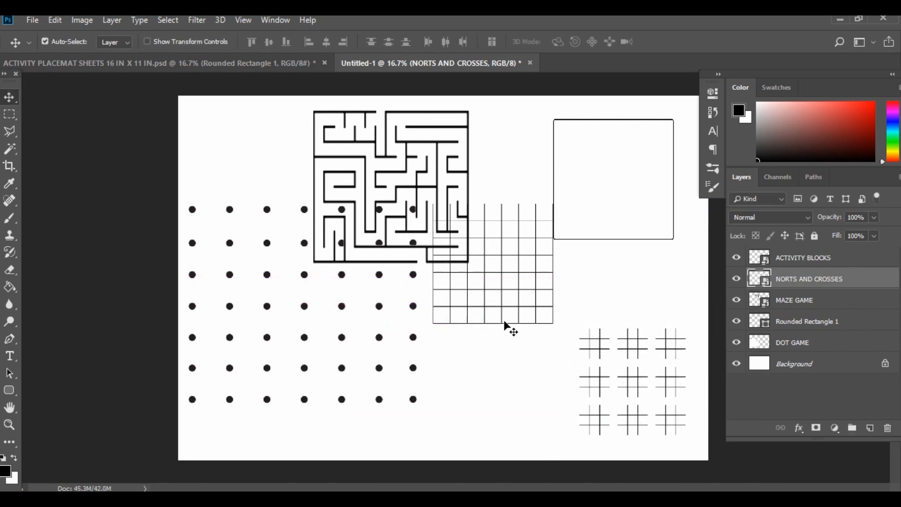
pyautogui.click(503, 322)
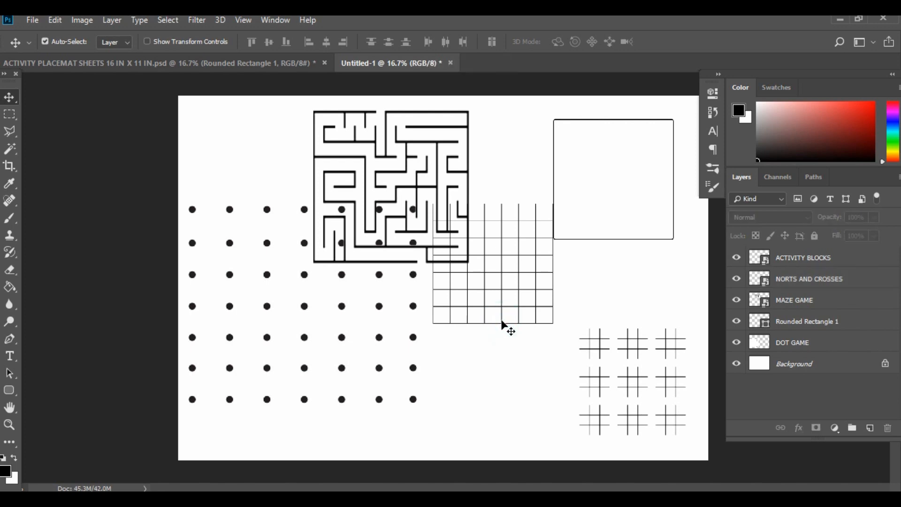
pyautogui.moveTo(501, 320); pyautogui.dragTo(503, 406)
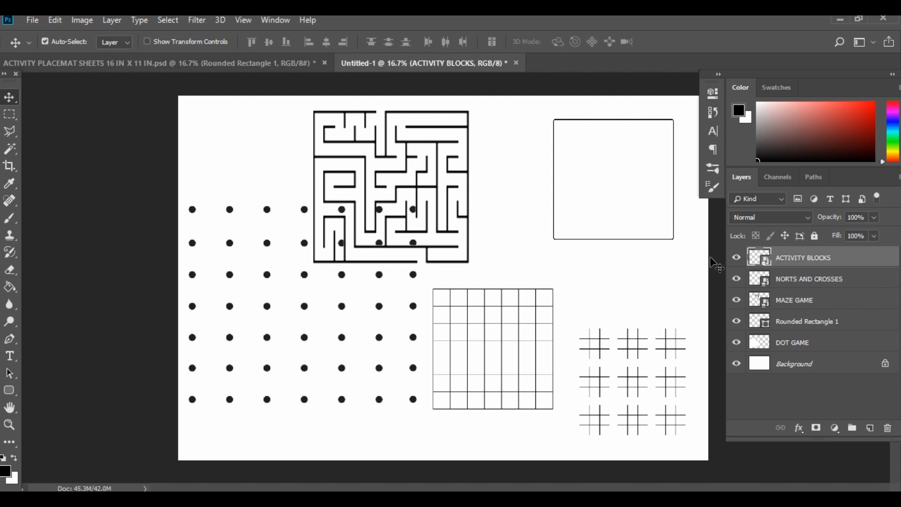
# Hide and show the ACTIVITY BLOCKS, NORTS AND CROSSES and MAZE GAME layers to check what each contains.
pyautogui.click(736, 257)
pyautogui.click(736, 279)
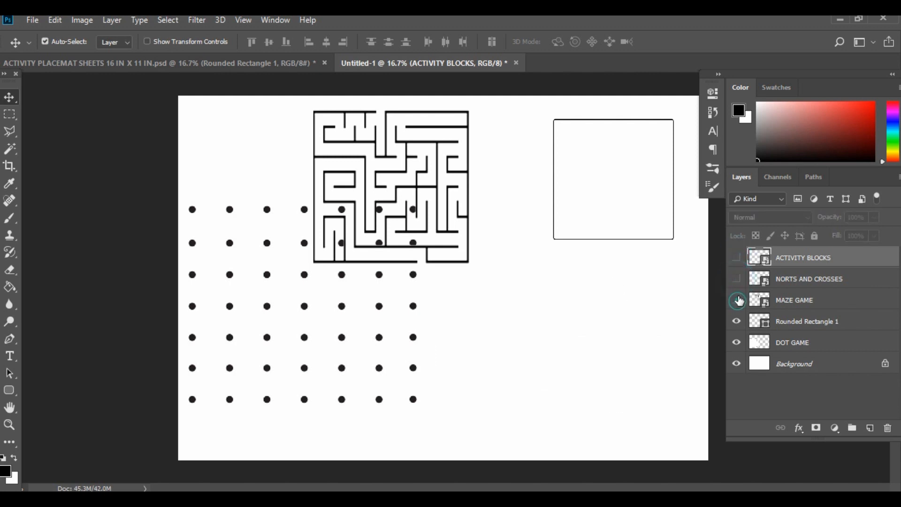
pyautogui.click(737, 300)
pyautogui.click(737, 279)
pyautogui.click(736, 258)
pyautogui.click(736, 300)
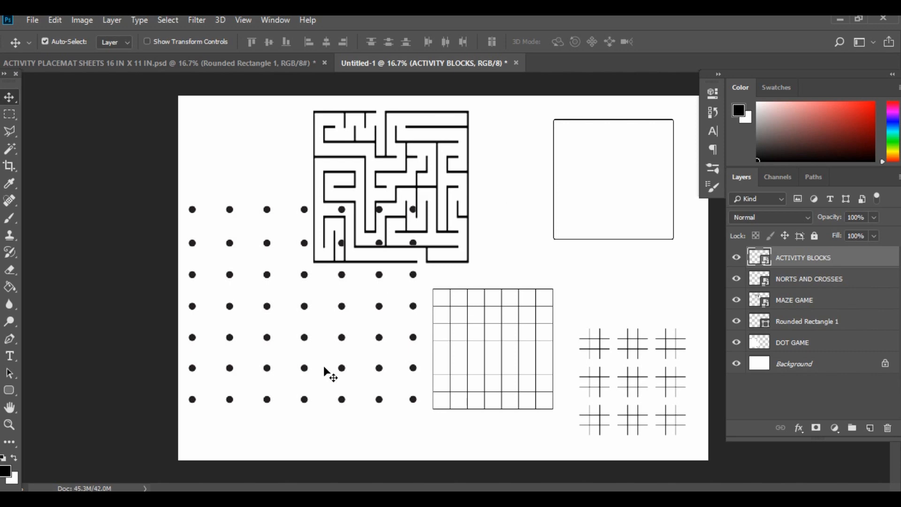
# Scale the DOT GAME layer down to about 44.5%, keeping its lower-right corner in place.
pyautogui.click(341, 339)
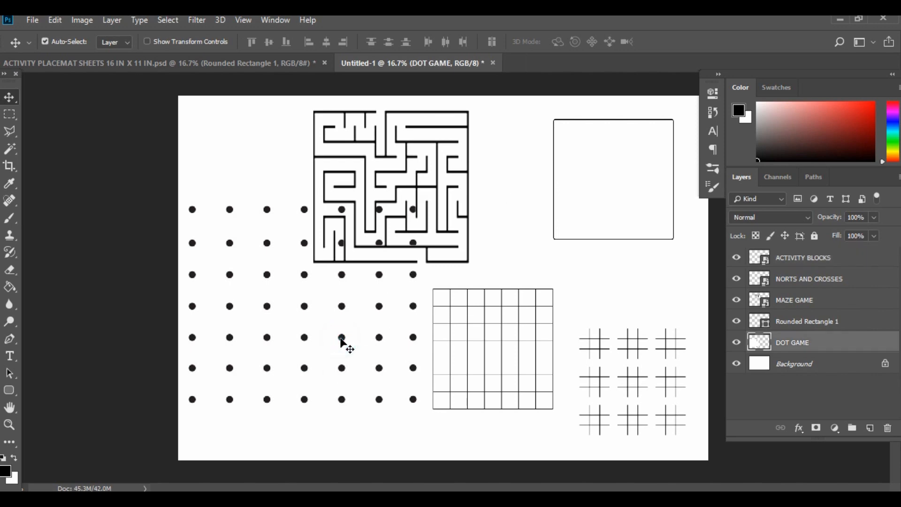
pyautogui.hotkey('ctrl', 't')
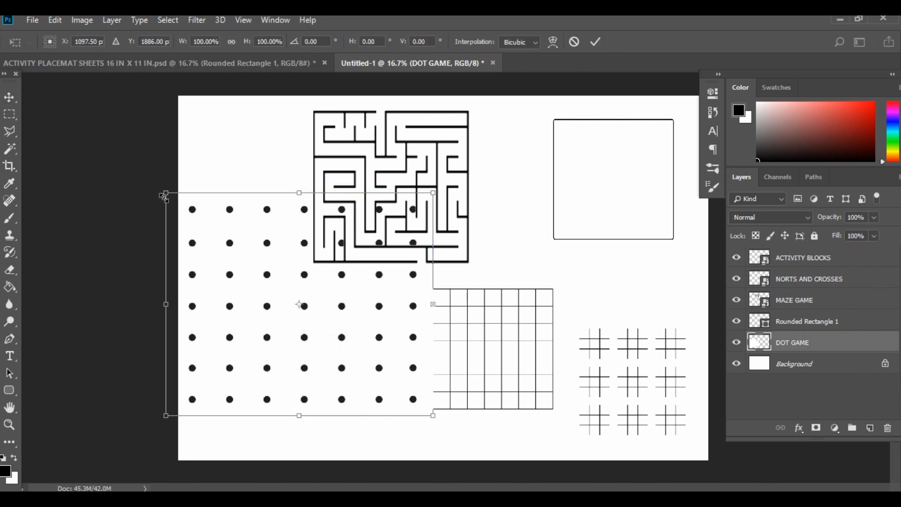
pyautogui.moveTo(164, 195); pyautogui.dragTo(315, 316)
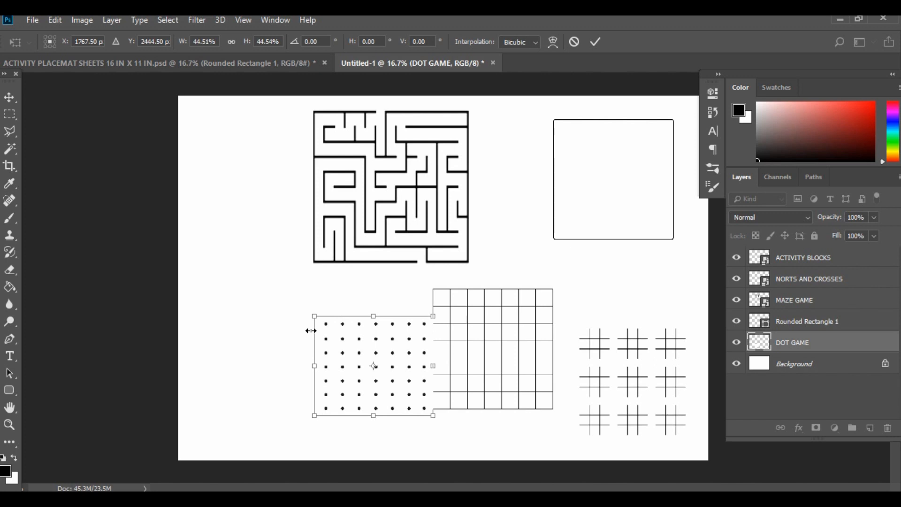
pyautogui.press('Return')
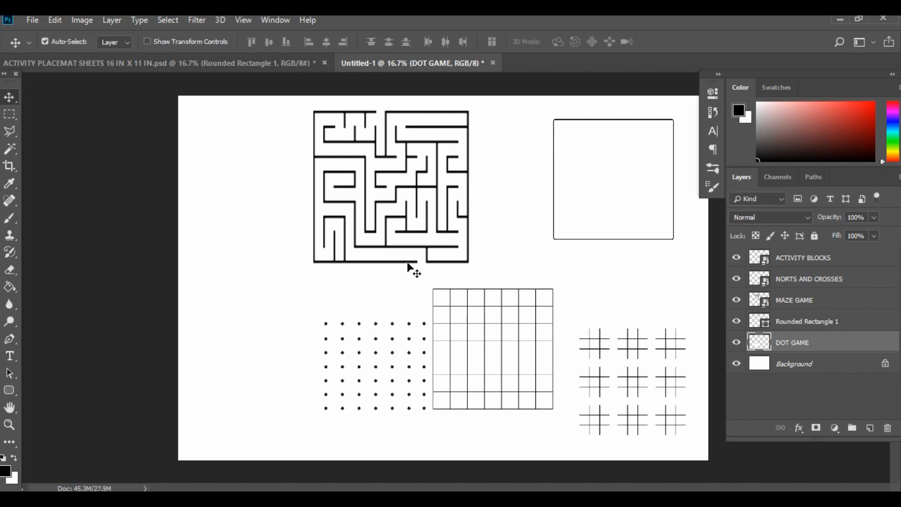
# Move the maze to the page's upper-left corner and hide the Rounded Rectangle 1 layer.
pyautogui.moveTo(408, 263); pyautogui.dragTo(297, 270)
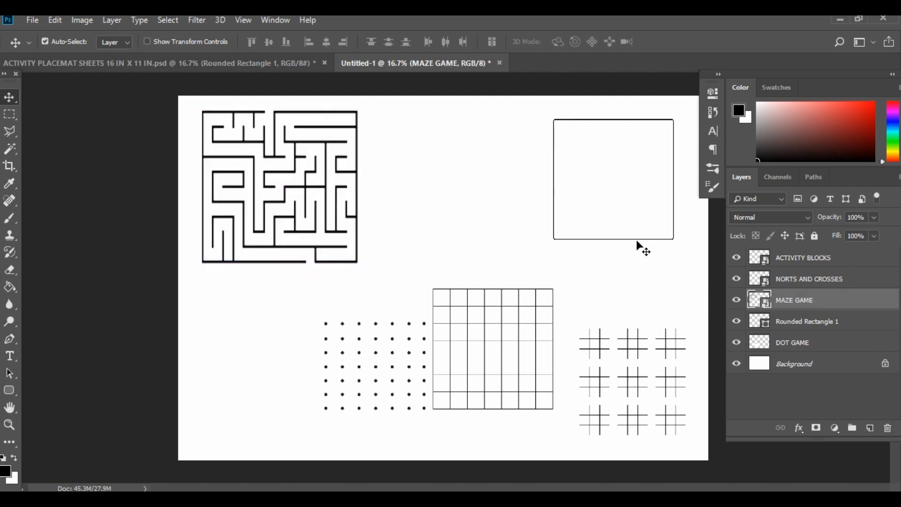
pyautogui.moveTo(640, 247); pyautogui.dragTo(645, 276)
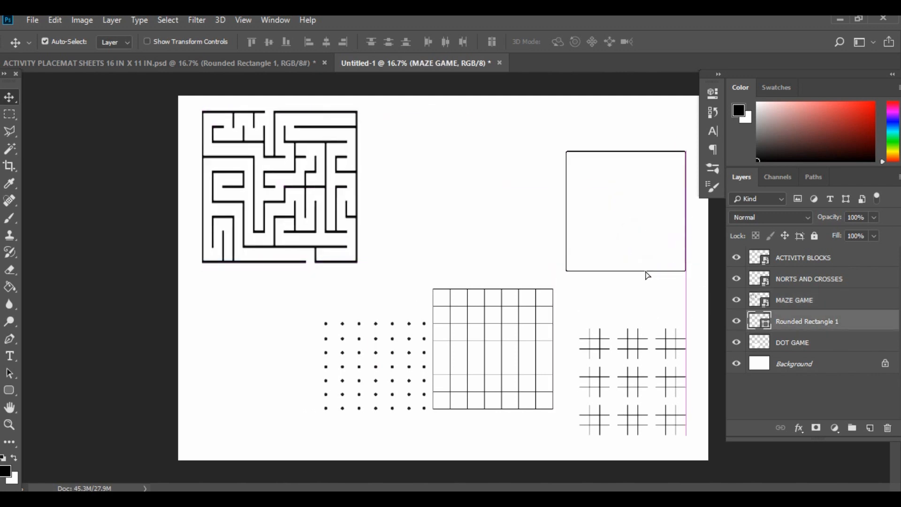
pyautogui.click(737, 322)
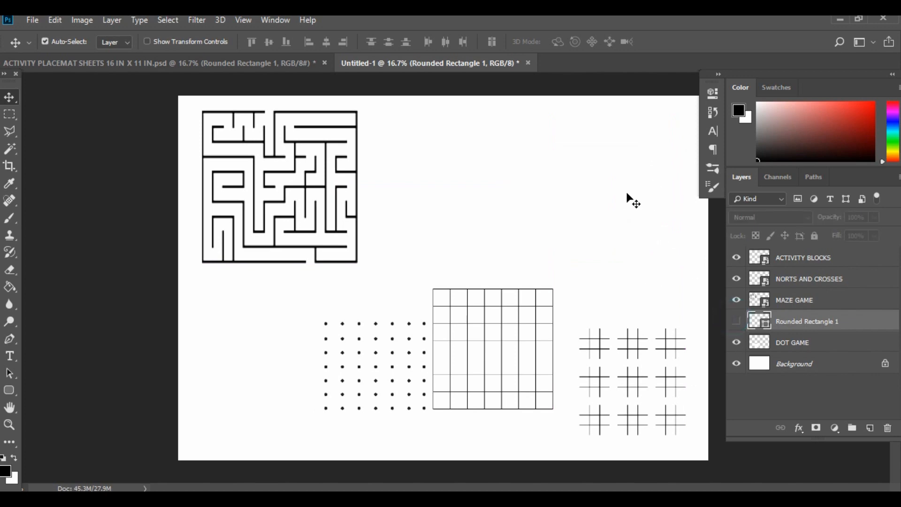
# Rearrange the games with ACTIVITY BLOCKS at the page's upper right, NORTS AND CROSSES at the lower middle and DOT GAME at the lower right.
pyautogui.moveTo(519, 346); pyautogui.dragTo(656, 185)
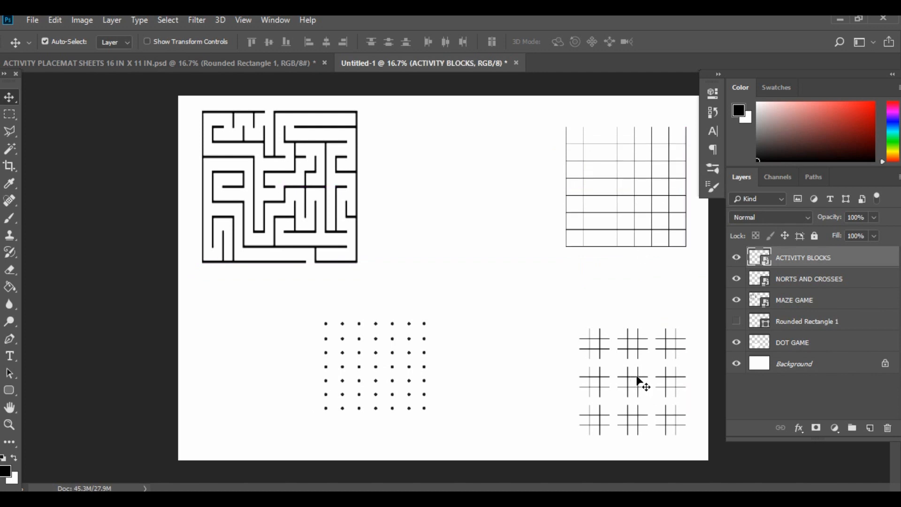
pyautogui.moveTo(638, 382); pyautogui.dragTo(446, 362)
pyautogui.moveTo(376, 381); pyautogui.dragTo(634, 397)
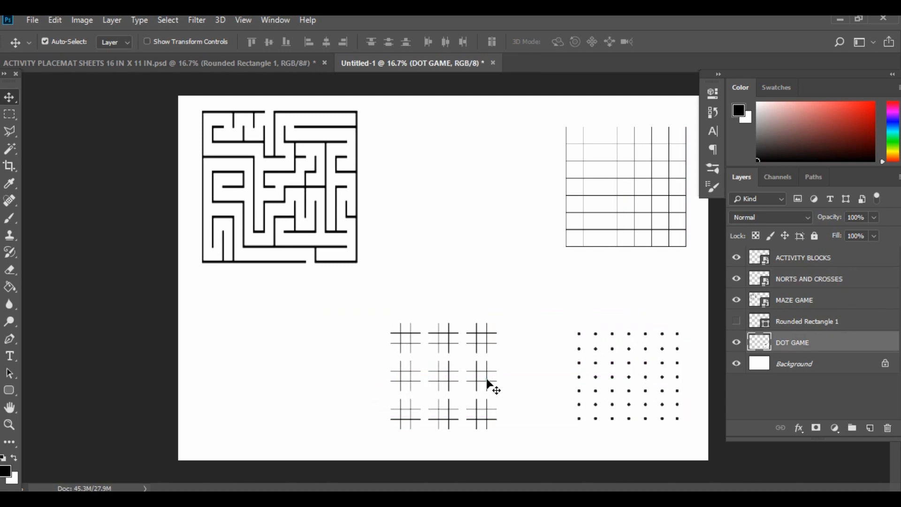
pyautogui.moveTo(487, 379); pyautogui.dragTo(468, 382)
pyautogui.click(479, 382)
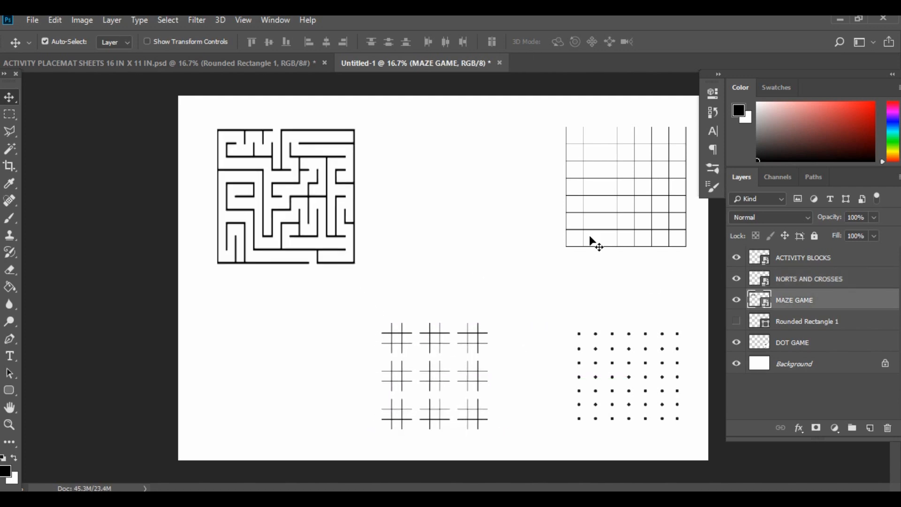
# Nudge ACTIVITY BLOCKS down until its lower edge lines up with the maze's lower edge.
pyautogui.click(615, 246)
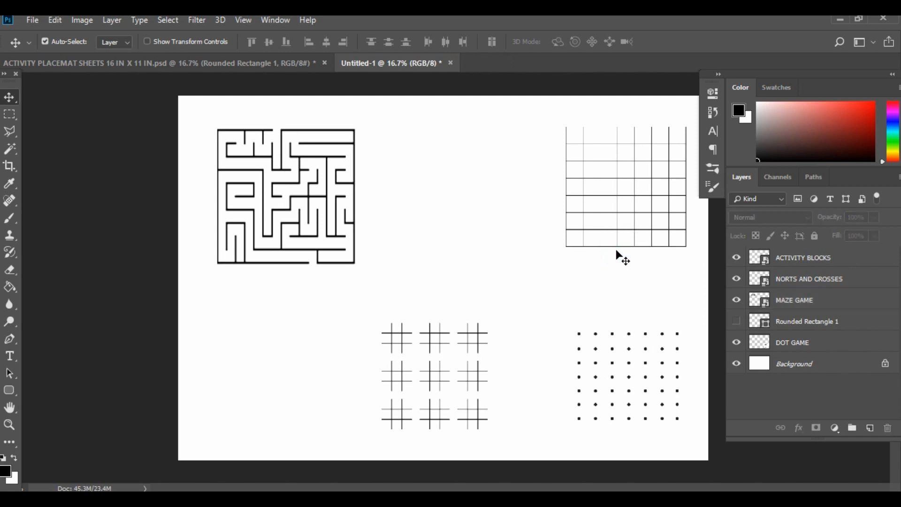
pyautogui.click(617, 243)
pyautogui.moveTo(617, 244); pyautogui.dragTo(616, 253)
pyautogui.hotkey('shift', 'Down')
pyautogui.hotkey('shift', 'Down')
pyautogui.hotkey('shift', 'Down')
pyautogui.hotkey('shift', 'Down')
pyautogui.hotkey('shift', 'Down')
pyautogui.hotkey('shift', 'Down')
pyautogui.hotkey('shift', 'Down')
pyautogui.hotkey('shift', 'Down')
pyautogui.hotkey('shift', 'Down')
pyautogui.hotkey('shift', 'Down')
pyautogui.hotkey('shift', 'Down')
pyautogui.hotkey('shift', 'Down')
pyautogui.hotkey('shift', 'Down')
pyautogui.hotkey('shift', 'Down')
pyautogui.hotkey('shift', 'Down')
pyautogui.hotkey('shift', 'Down')
pyautogui.hotkey('shift', 'Down')
pyautogui.hotkey('shift', 'Down')
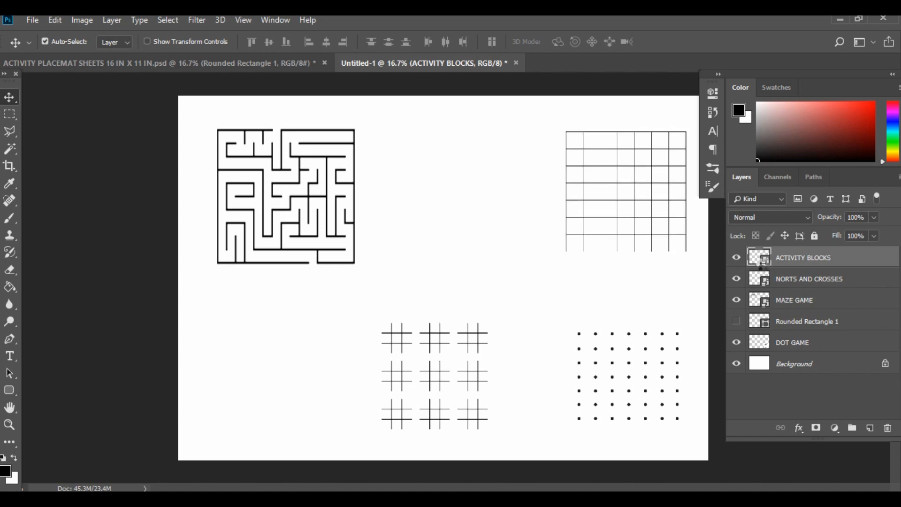
pyautogui.hotkey('shift', 'Left')
pyautogui.hotkey('shift', 'Left')
pyautogui.hotkey('shift', 'Left')
pyautogui.hotkey('shift', 'Up')
pyautogui.hotkey('shift', 'Up')
pyautogui.hotkey('shift', 'Up')
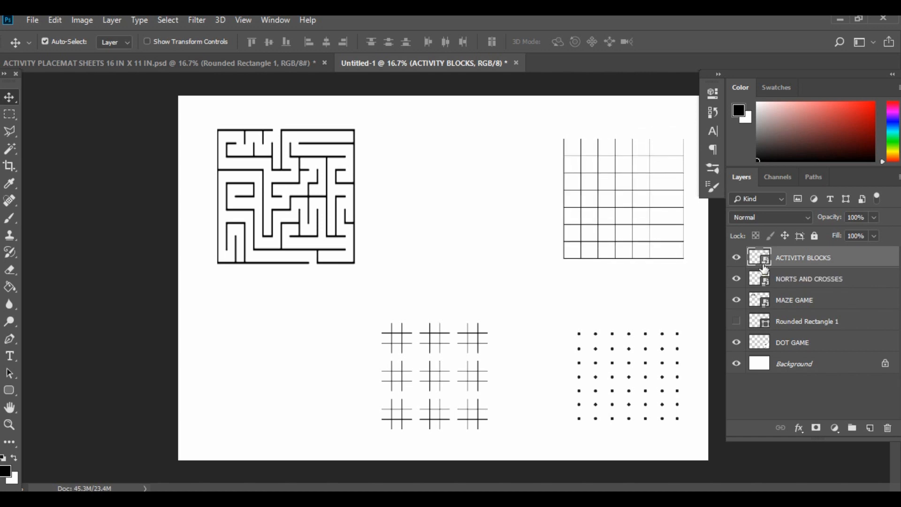
pyautogui.hotkey('shift', 'Down')
pyautogui.hotkey('shift', 'Down')
pyautogui.hotkey('shift', 'Down')
pyautogui.hotkey('shift', 'Down')
pyautogui.hotkey('shift', 'Down')
pyautogui.hotkey('shift', 'Down')
pyautogui.hotkey('shift', 'Down')
pyautogui.hotkey('shift', 'Right')
pyautogui.hotkey('shift', 'Right')
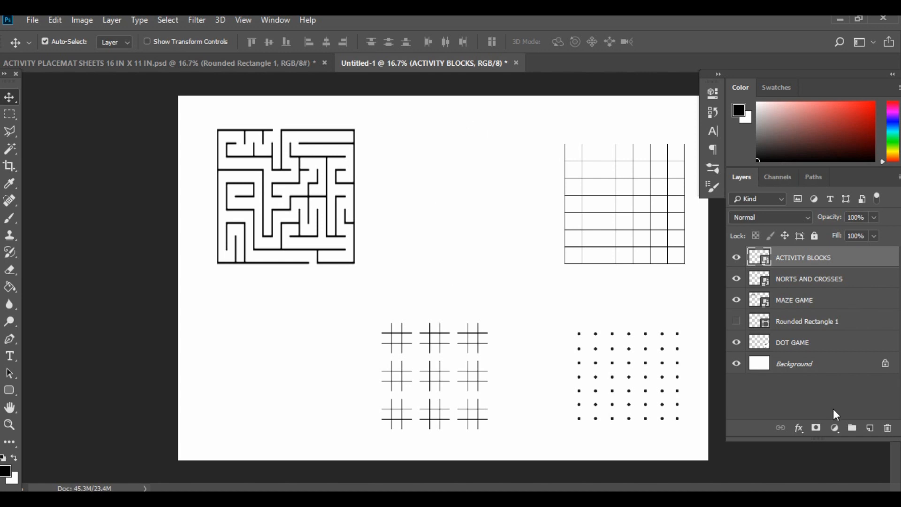
# Add a new layer above ACTIVITY BLOCKS and set the text font to Uncle Grump Overlay Outline Regular.
pyautogui.click(869, 427)
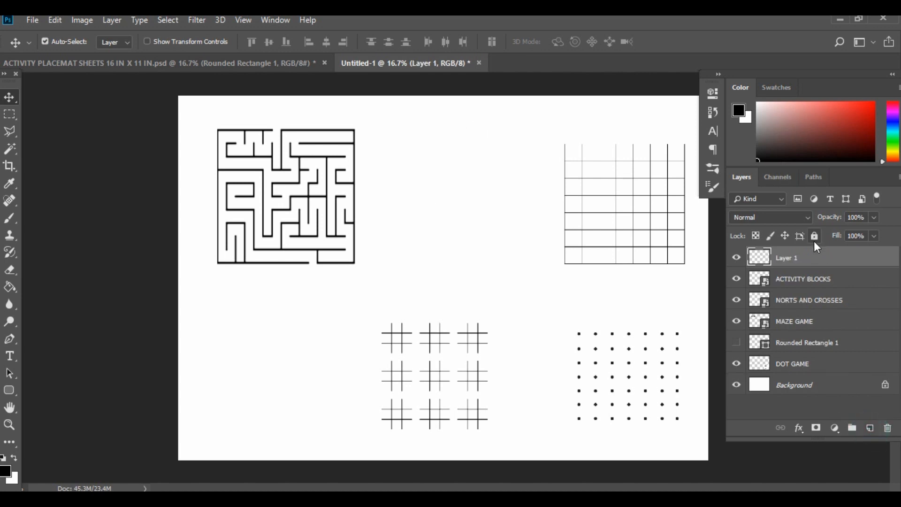
pyautogui.click(10, 354)
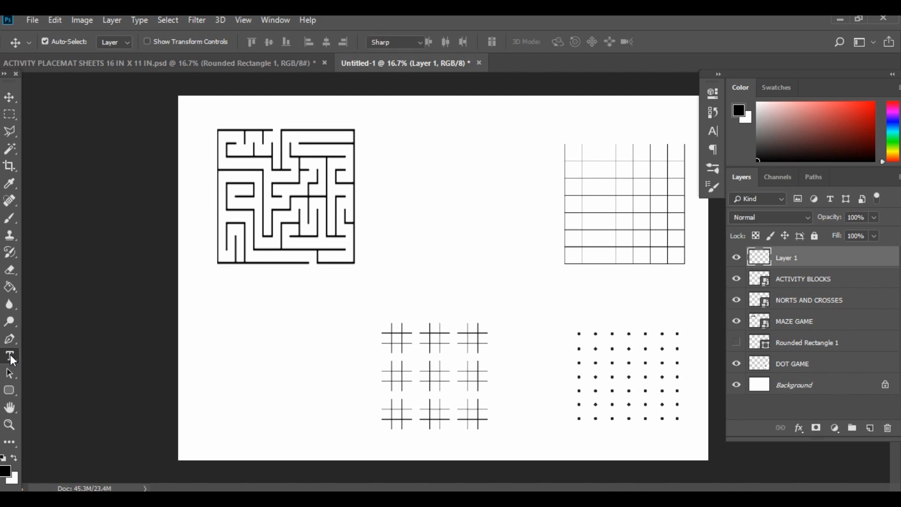
pyautogui.click(141, 42)
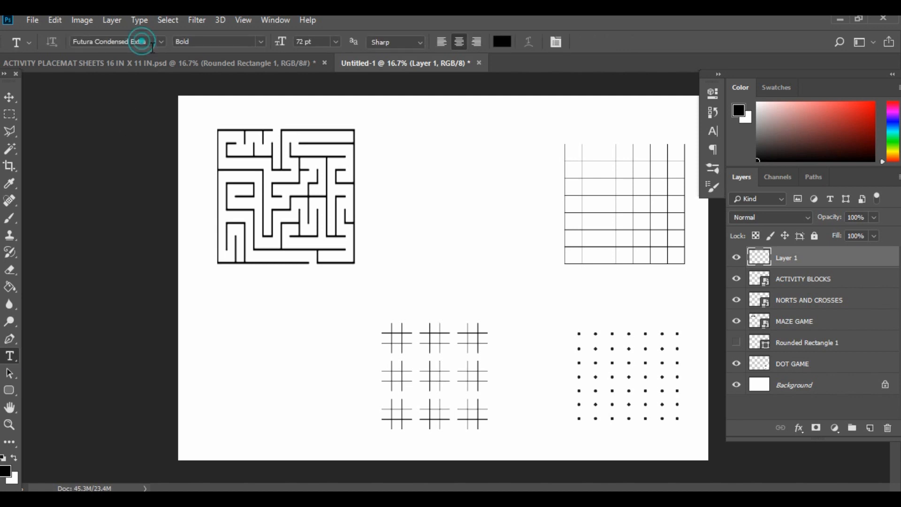
pyautogui.click(141, 42)
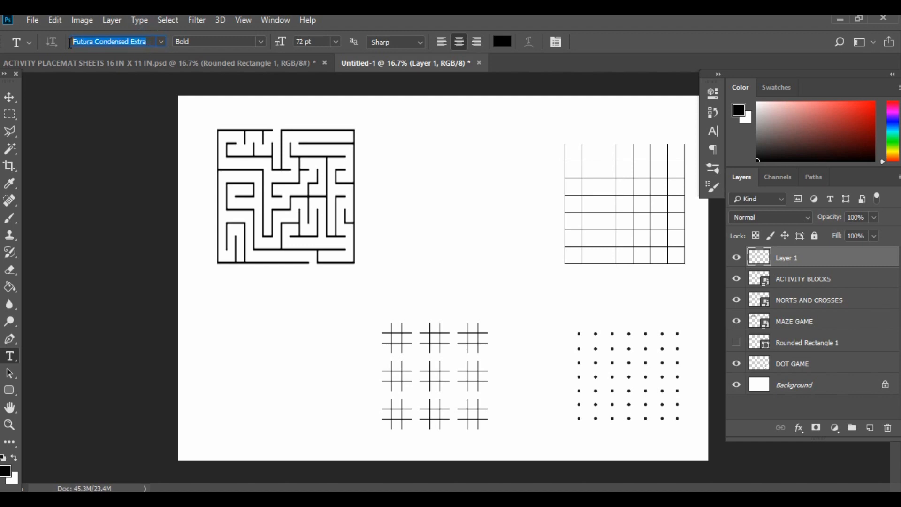
pyautogui.write('U')
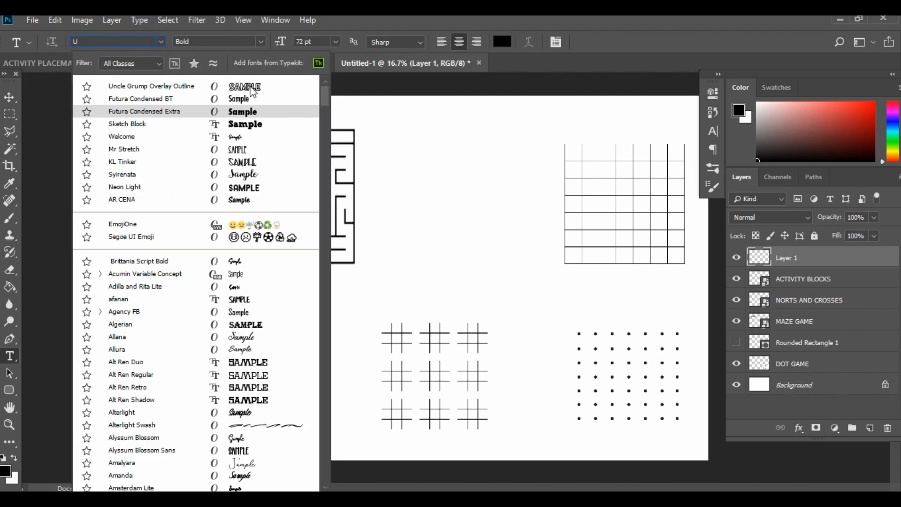
pyautogui.write('NCLE')
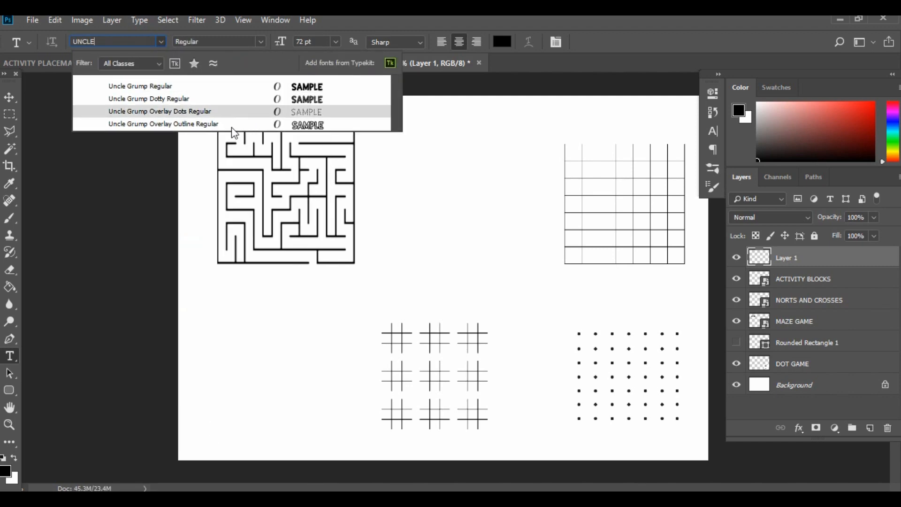
pyautogui.click(217, 126)
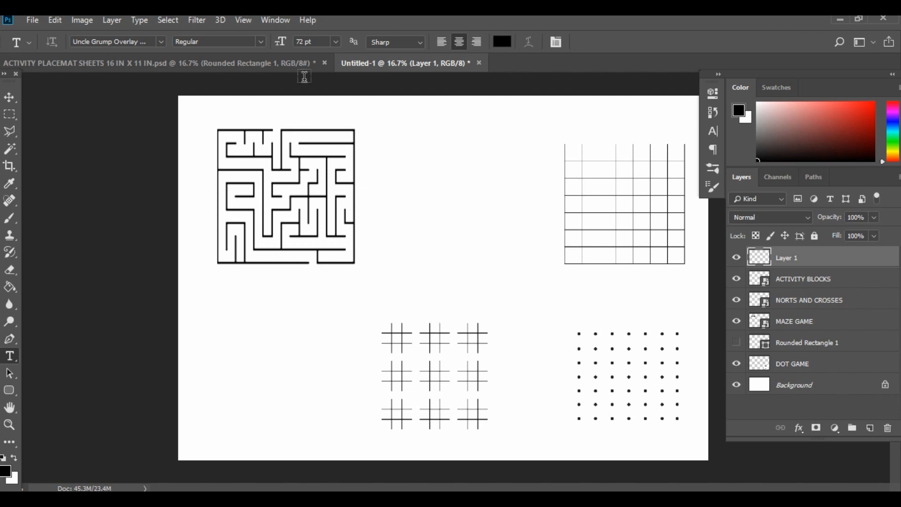
# Enter the outlined title SKYE & EVEREST at 72 pt and move it to the page's upper centre.
pyautogui.click(386, 125)
pyautogui.write('SK')
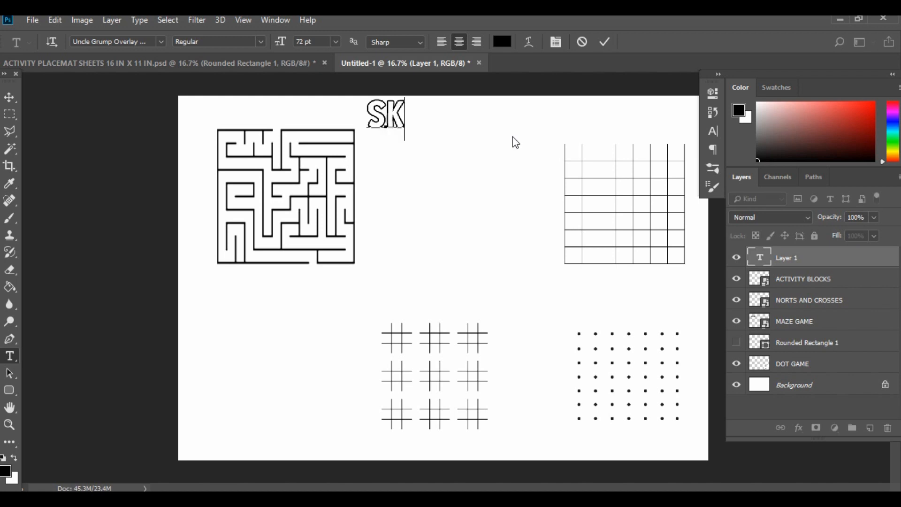
pyautogui.write('YE & E')
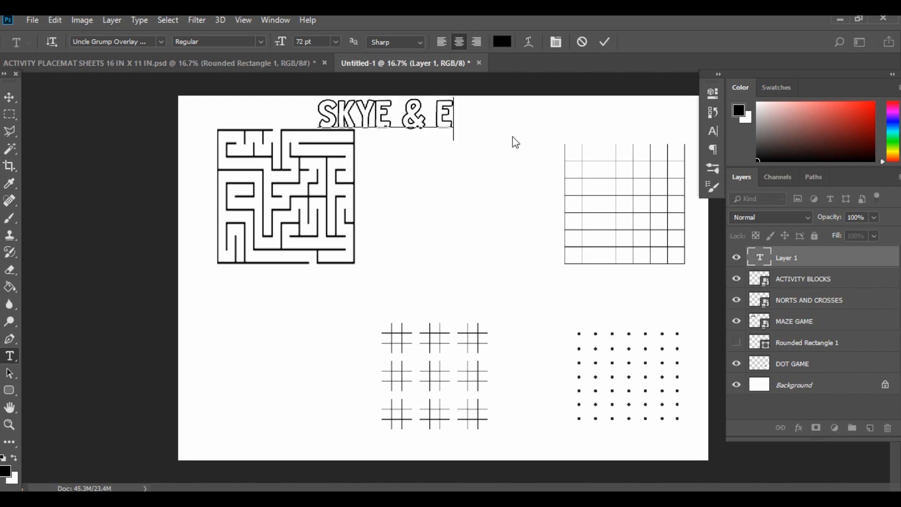
pyautogui.write('VEREST')
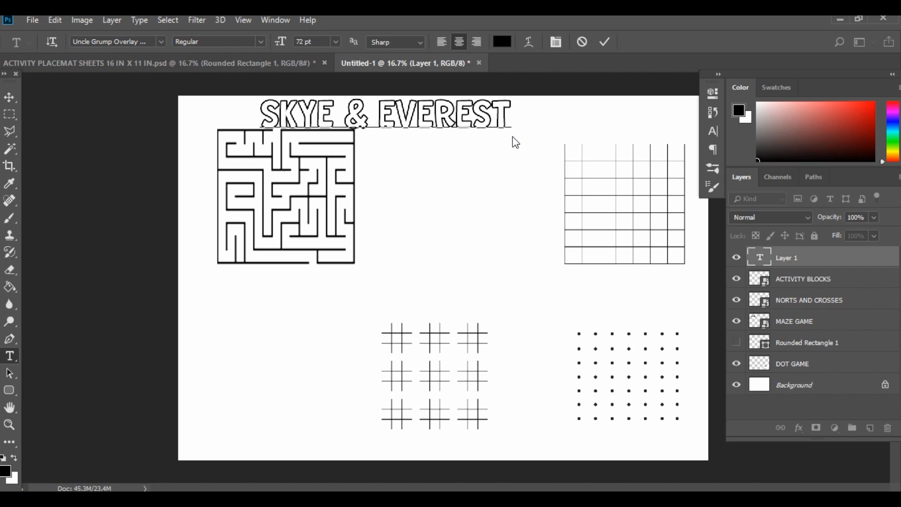
pyautogui.click(9, 97)
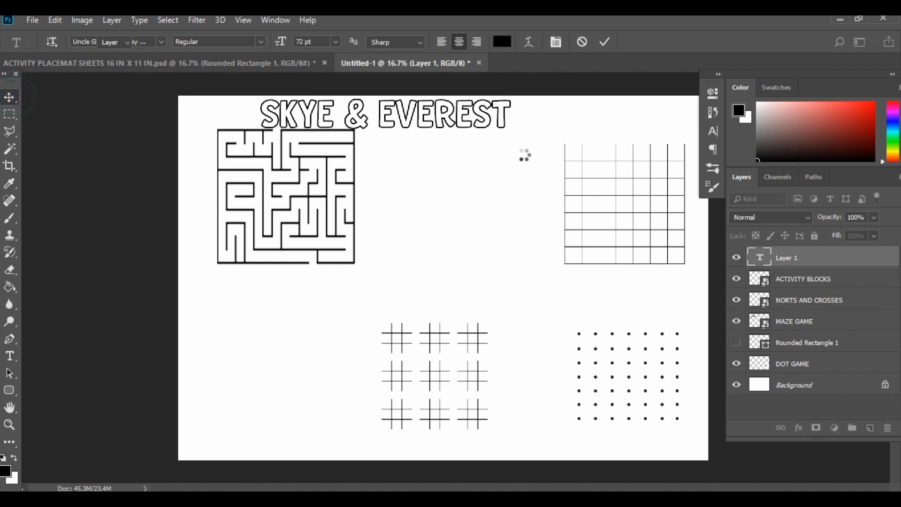
pyautogui.moveTo(436, 132); pyautogui.dragTo(493, 145)
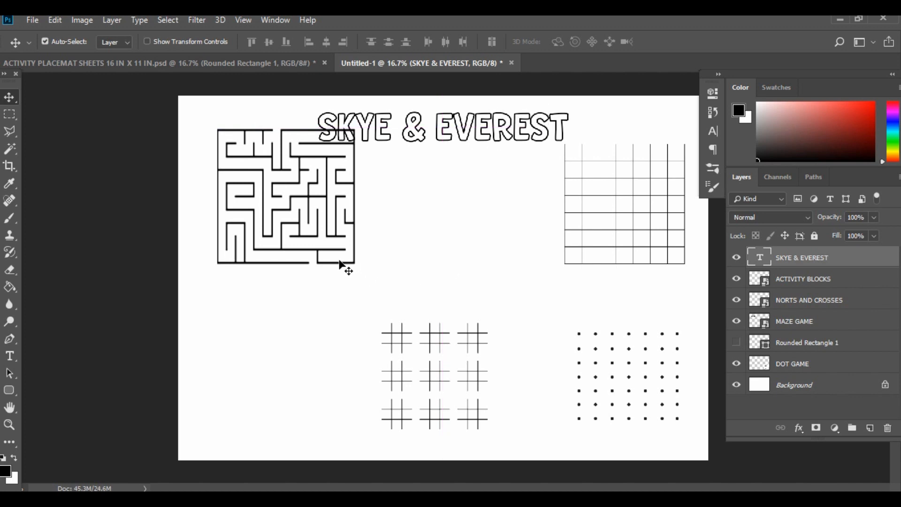
# Move the maze down and left below the title, and nudge ACTIVITY BLOCKS slightly down.
pyautogui.moveTo(341, 267); pyautogui.dragTo(320, 282)
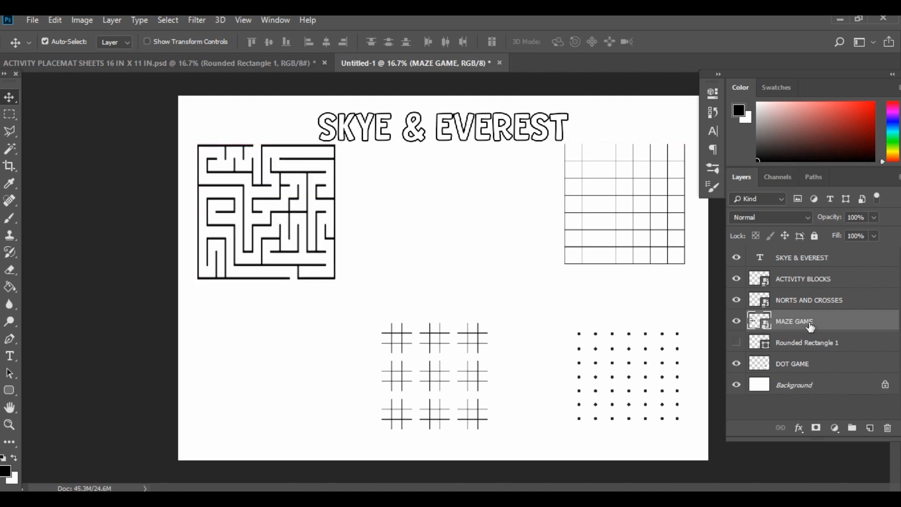
pyautogui.click(651, 264)
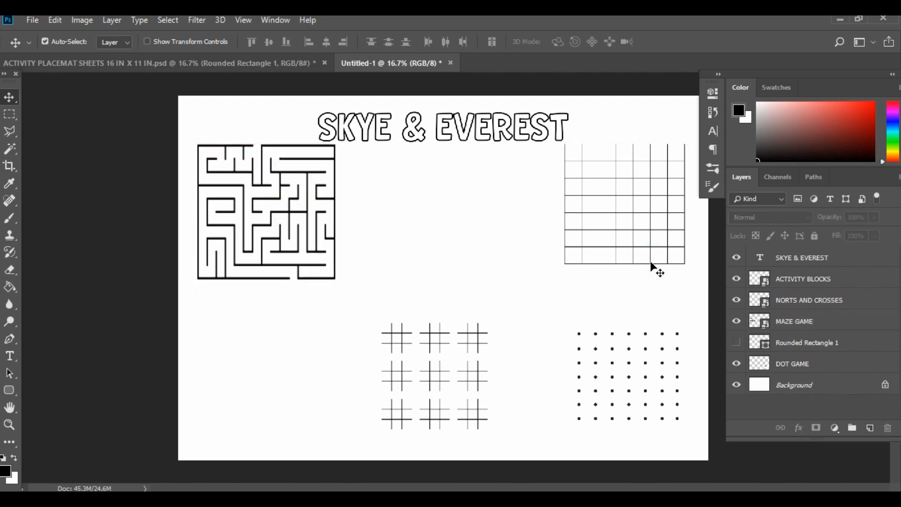
pyautogui.click(654, 263)
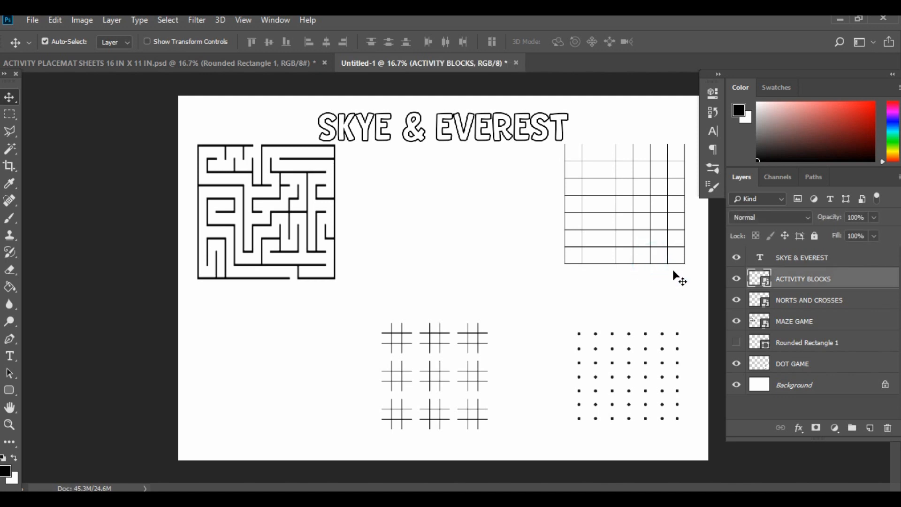
pyautogui.hotkey('shift', 'Down')
pyautogui.hotkey('shift', 'Down')
pyautogui.hotkey('shift', 'Down')
pyautogui.hotkey('shift', 'Down')
pyautogui.hotkey('shift', 'Down')
pyautogui.hotkey('shift', 'Down')
pyautogui.hotkey('shift', 'Down')
pyautogui.hotkey('shift', 'Down')
pyautogui.hotkey('shift', 'Down')
pyautogui.hotkey('shift', 'Down')
pyautogui.hotkey('shift', 'Down')
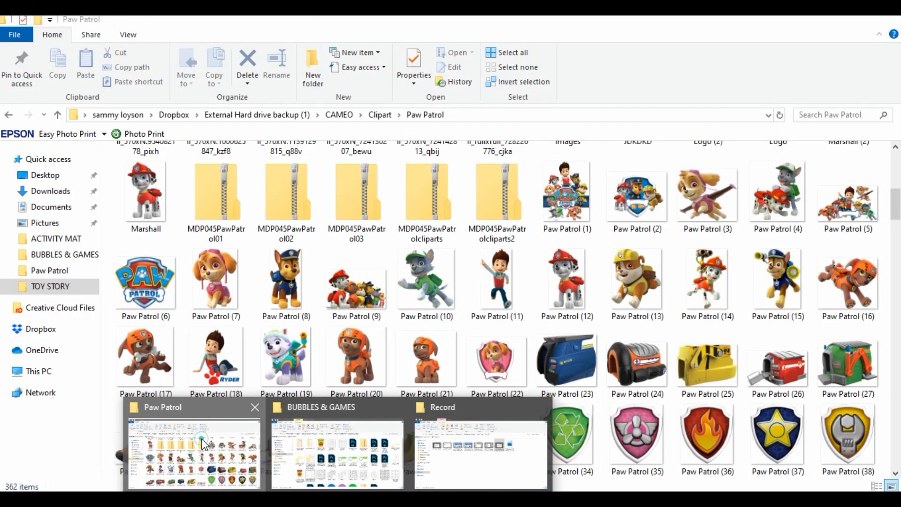
# Switch to the Paw Patrol clipart folder in File Explorer and bring paw-patrol-skyes-helicopter-coloring-page into the placemat document.
pyautogui.click(211, 427)
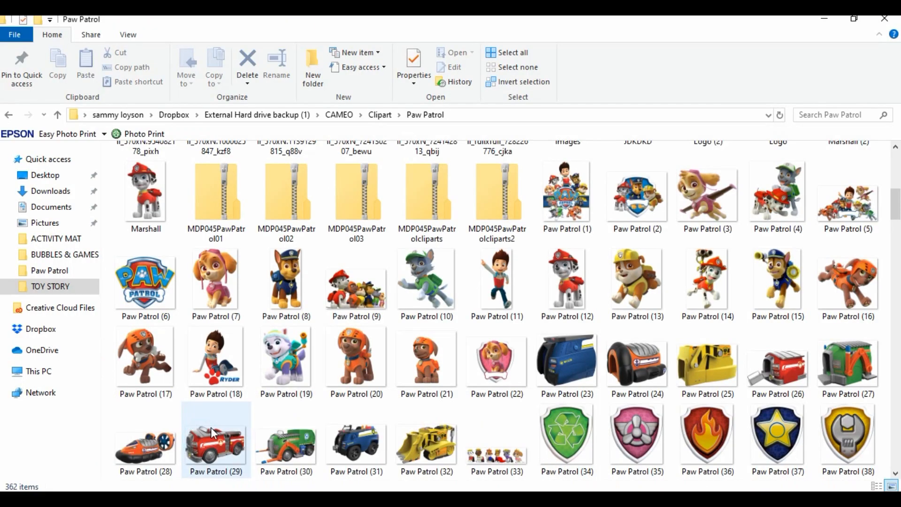
pyautogui.moveTo(896, 200); pyautogui.dragTo(898, 345)
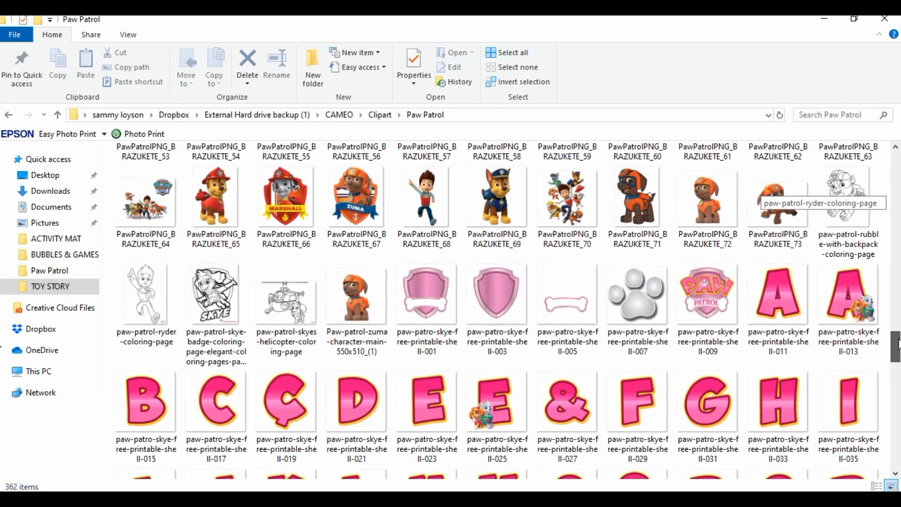
pyautogui.click(278, 304)
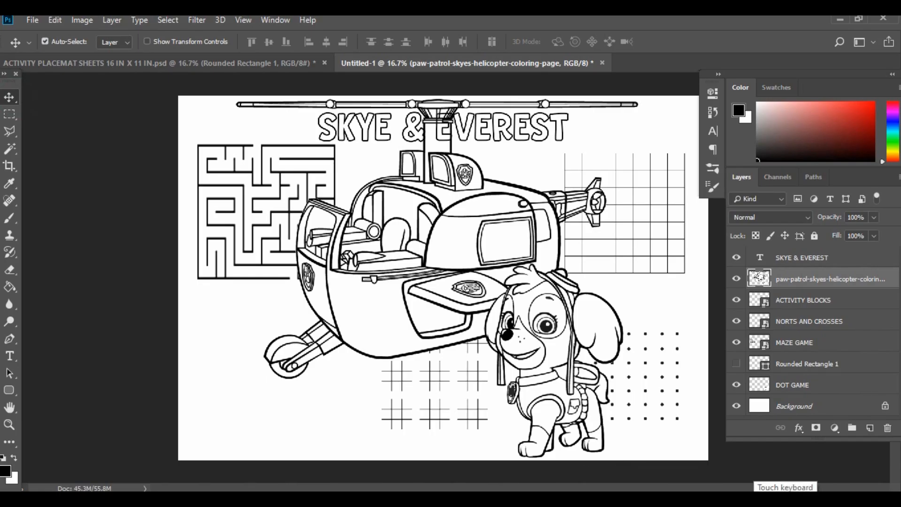
# Scale the helicopter picture down to about 8.3% and position it just below the maze's lower exit.
pyautogui.hotkey('ctrl', 't')
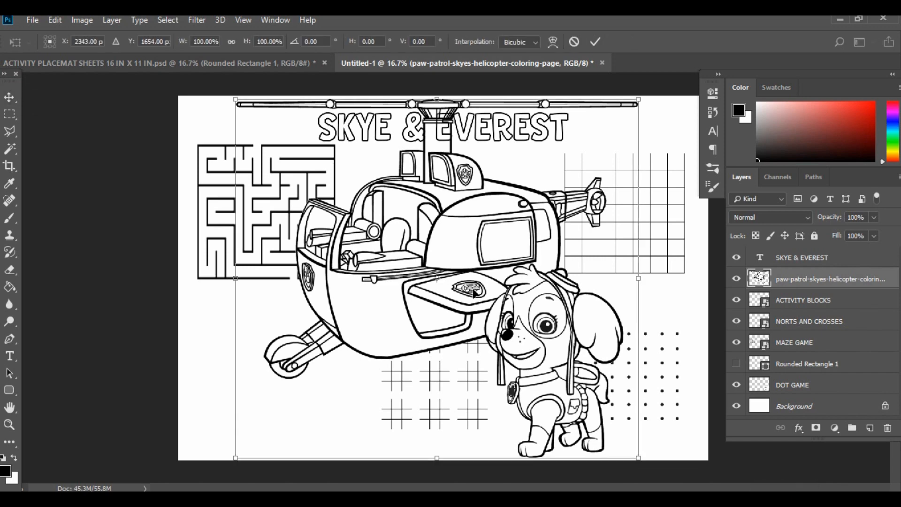
pyautogui.moveTo(233, 100); pyautogui.dragTo(625, 407)
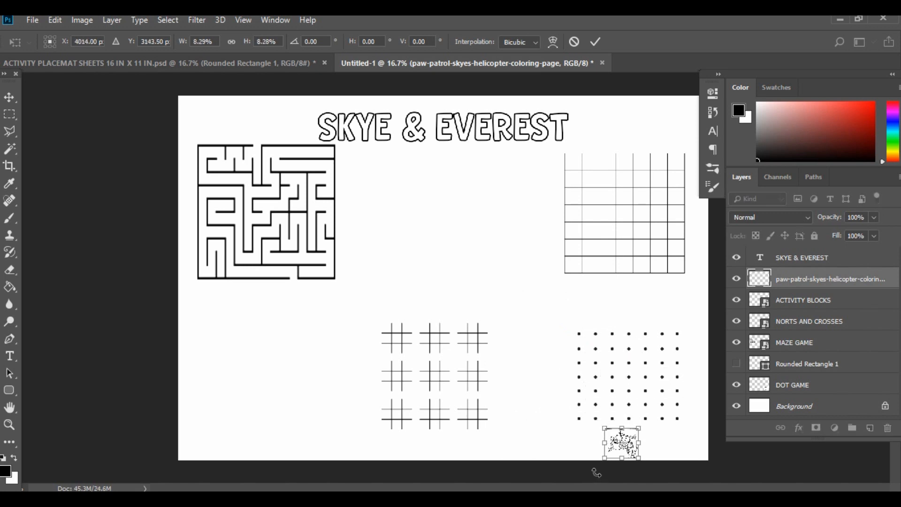
pyautogui.moveTo(620, 446); pyautogui.dragTo(303, 310)
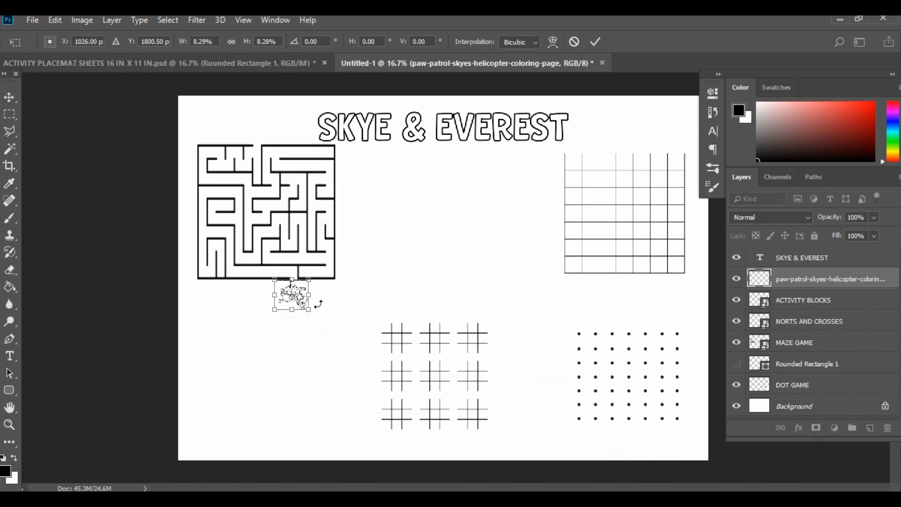
pyautogui.press('Right')
pyautogui.press('Right')
pyautogui.press('Right')
pyautogui.press('Right')
pyautogui.press('Return')
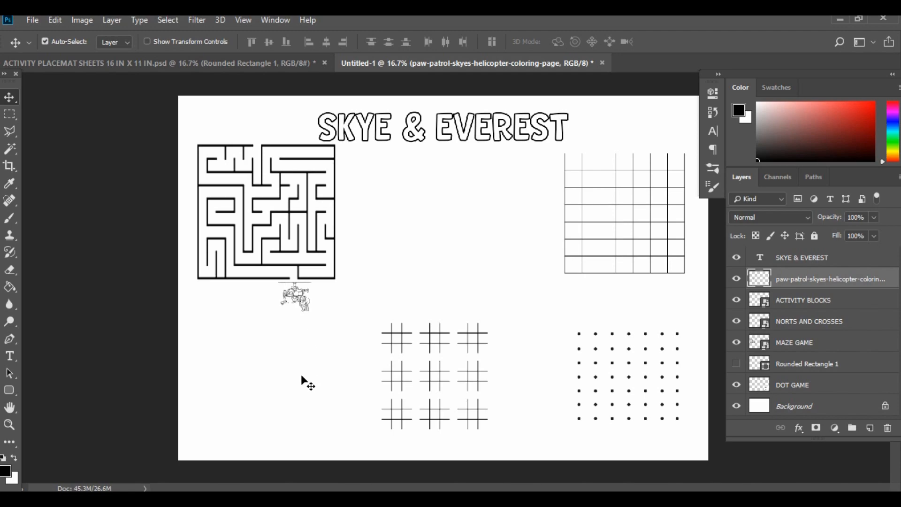
# Find the-beautiful-dog-skye-ready-for-mission in the Paw Patrol clipart folder and bring it into the placemat document.
pyautogui.moveTo(332, 497)
pyautogui.click(197, 422)
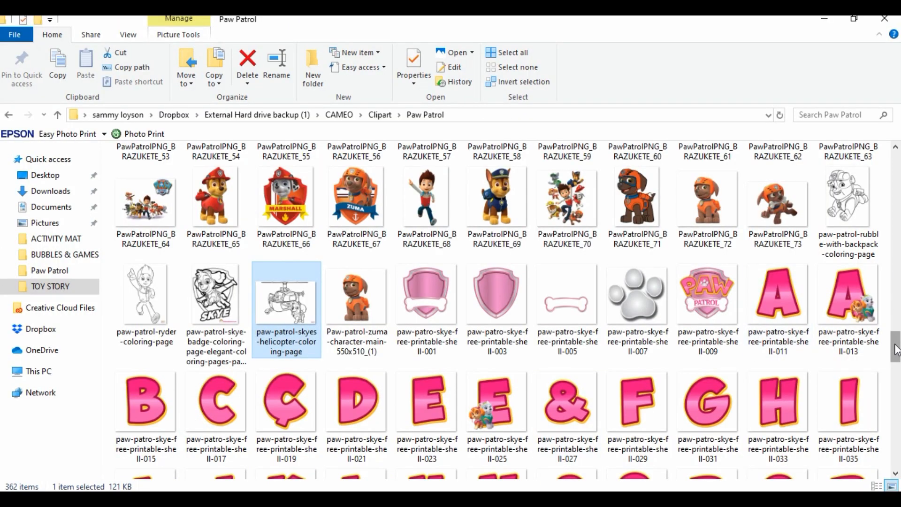
pyautogui.scroll(1, 894, 347)
pyautogui.scroll(-10, 805, 346)
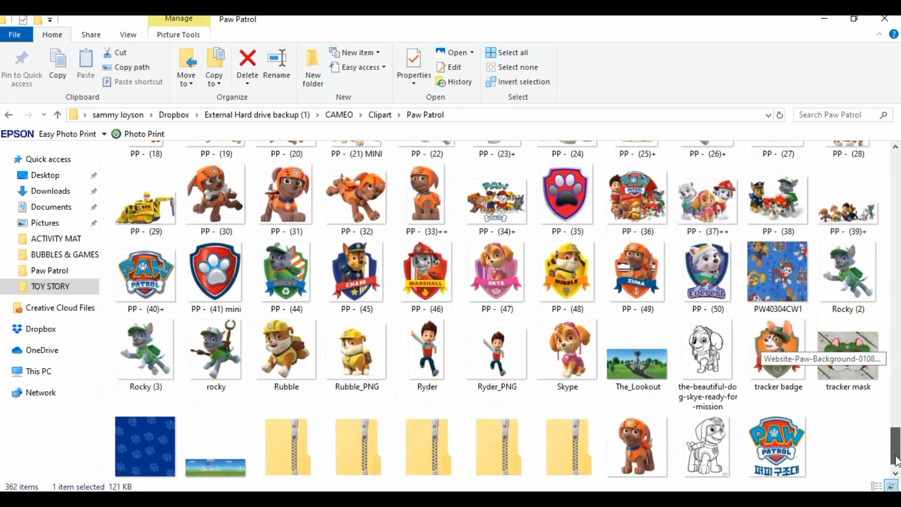
pyautogui.moveTo(712, 349); pyautogui.dragTo(461, 356)
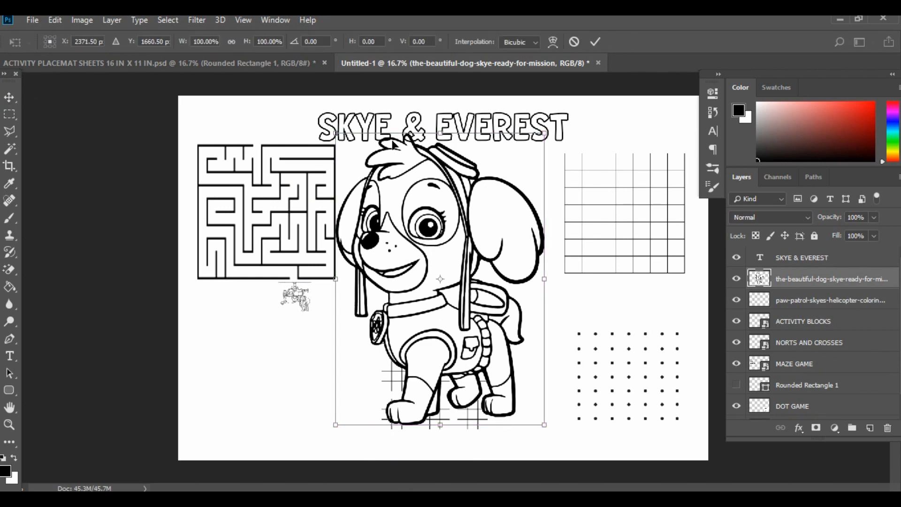
# Scale the Skye picture down to about 11.4% and position it above the maze's upper entrance.
pyautogui.moveTo(335, 135); pyautogui.dragTo(538, 380)
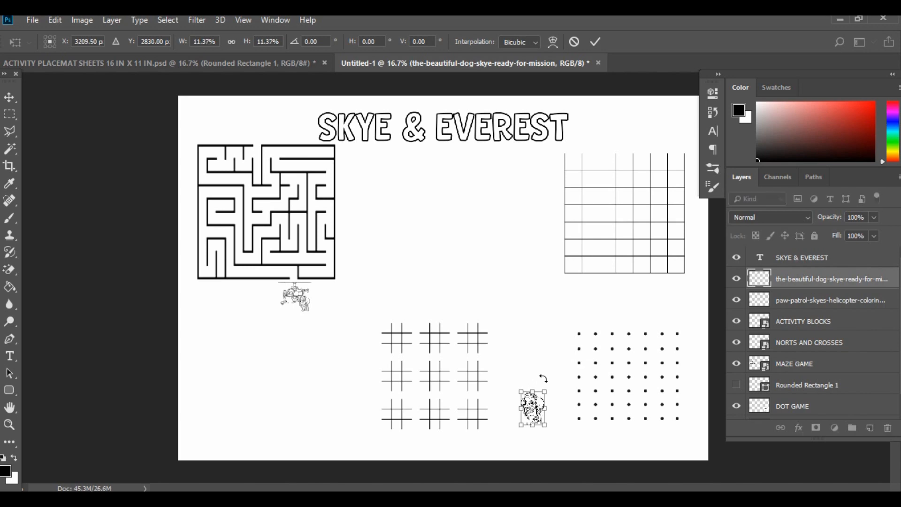
pyautogui.press('Return')
pyautogui.moveTo(535, 413); pyautogui.dragTo(259, 131)
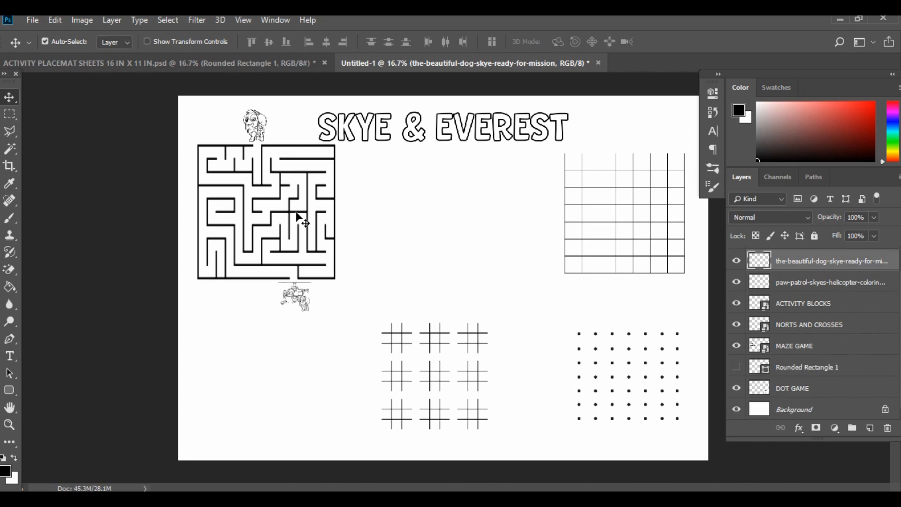
# Shift the maze, the small helicopter and the small Skye slightly right, keeping both pictures at the maze openings.
pyautogui.moveTo(300, 216); pyautogui.dragTo(318, 217)
pyautogui.moveTo(301, 303); pyautogui.dragTo(315, 303)
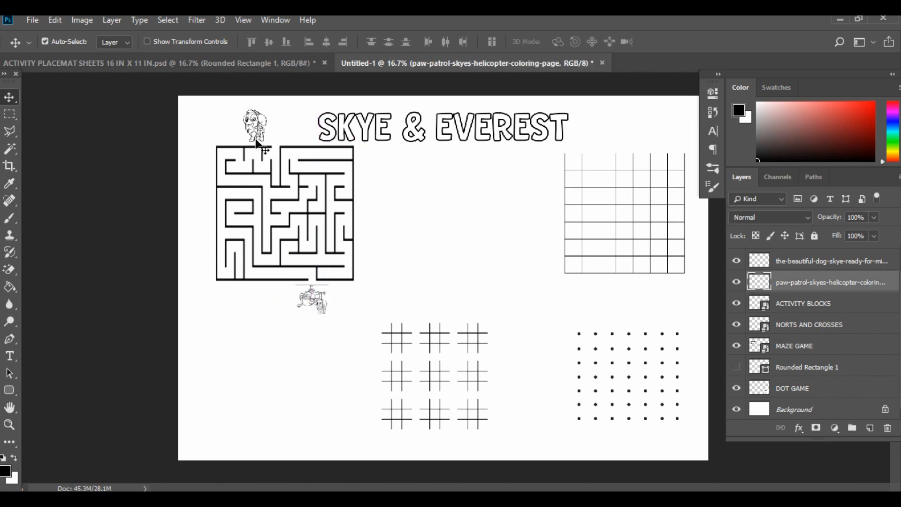
pyautogui.moveTo(261, 131); pyautogui.dragTo(280, 130)
# Flip the small Skye picture above the maze horizontally.
pyautogui.click(58, 17)
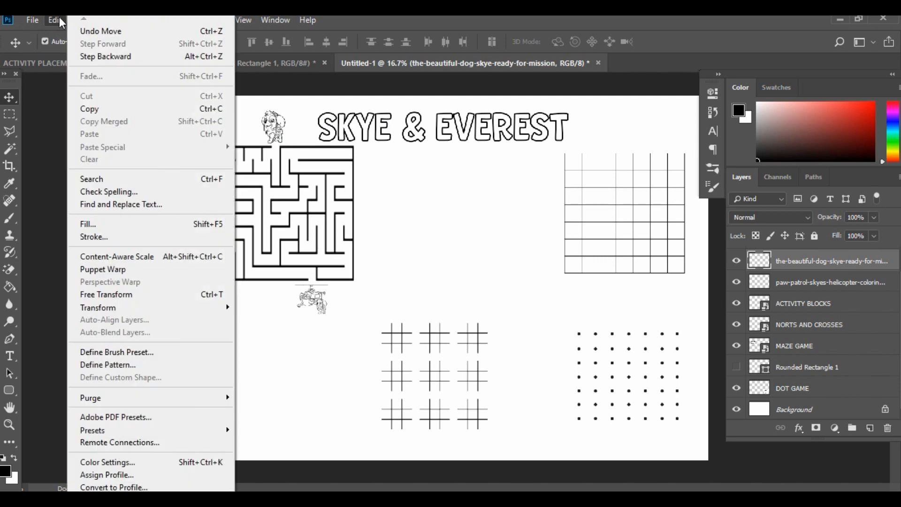
pyautogui.moveTo(120, 310)
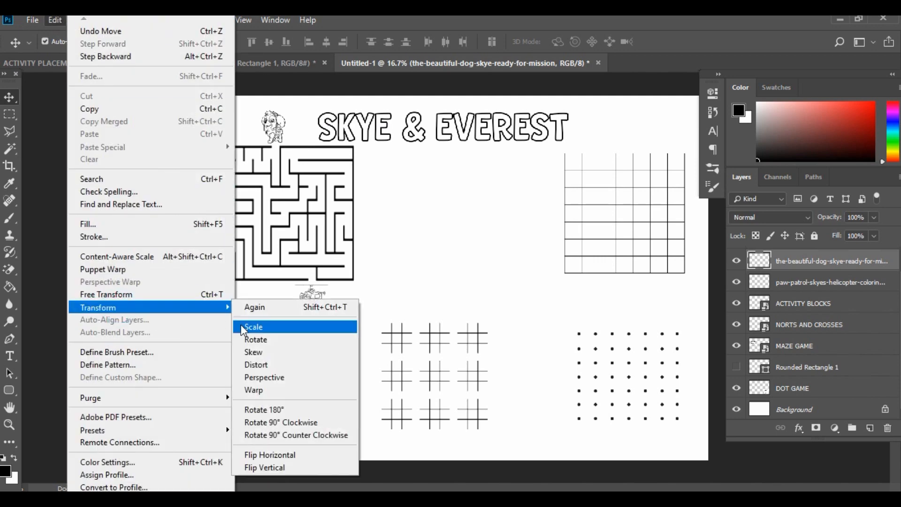
pyautogui.click(274, 455)
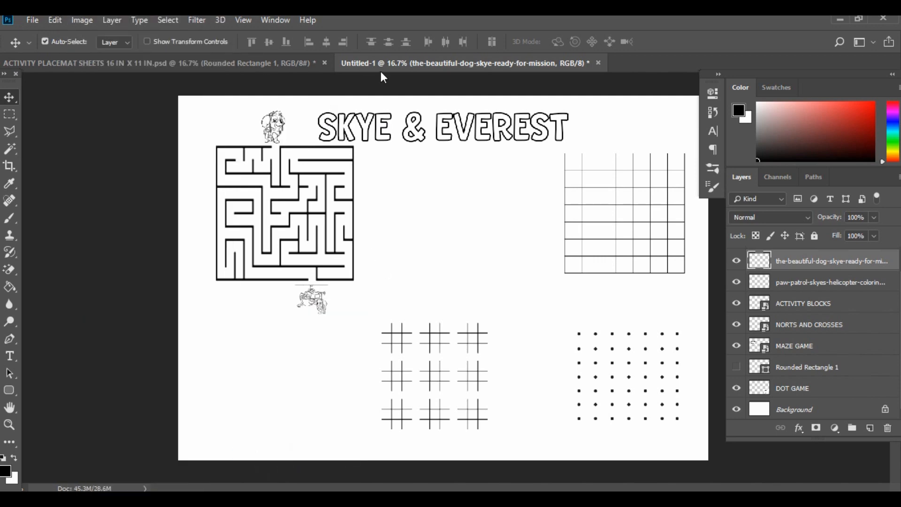
pyautogui.click(53, 17)
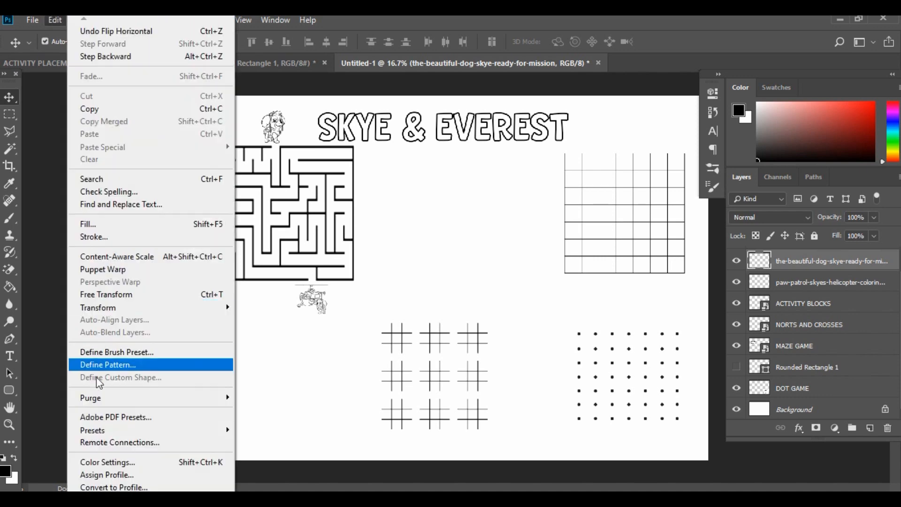
pyautogui.moveTo(116, 308)
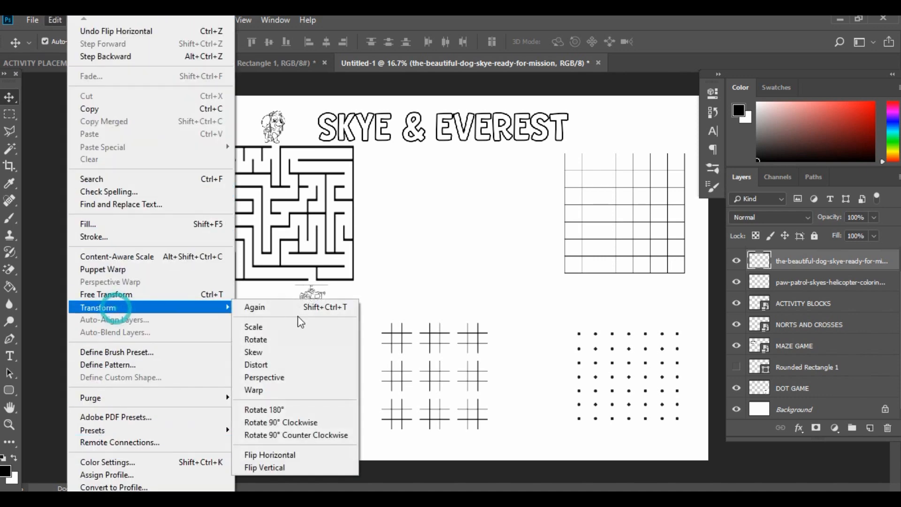
pyautogui.click(484, 247)
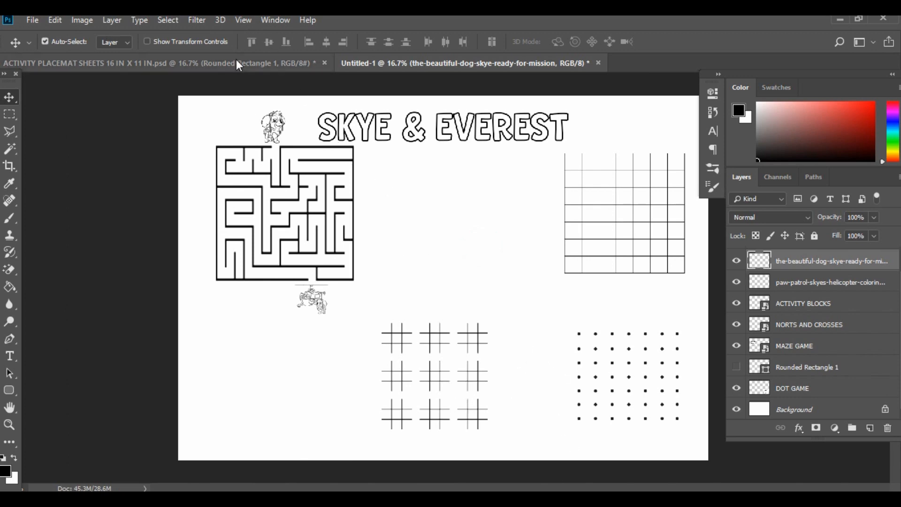
# Move NORTS AND CROSSES slightly left and place paw-patrol-chase-badge-coloring-page from the clipart folder at full size near the page's middle.
pyautogui.moveTo(437, 374); pyautogui.dragTo(428, 375)
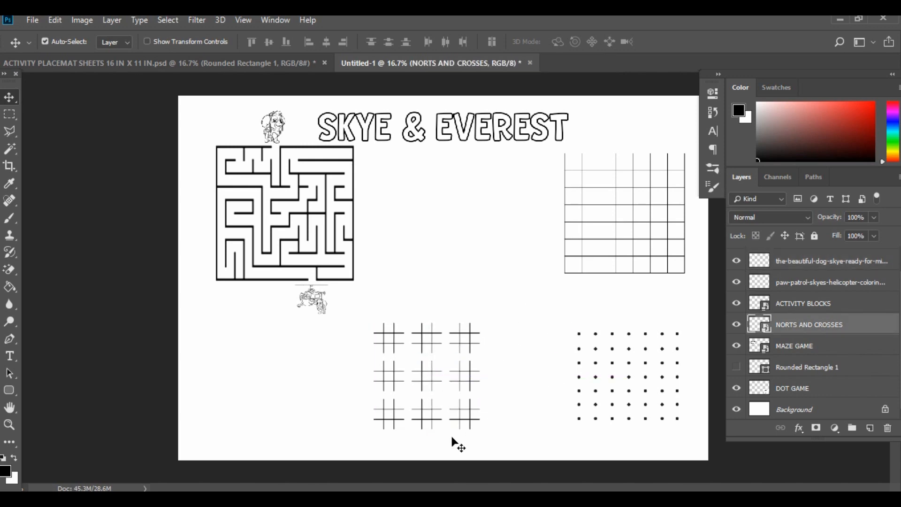
pyautogui.click(190, 437)
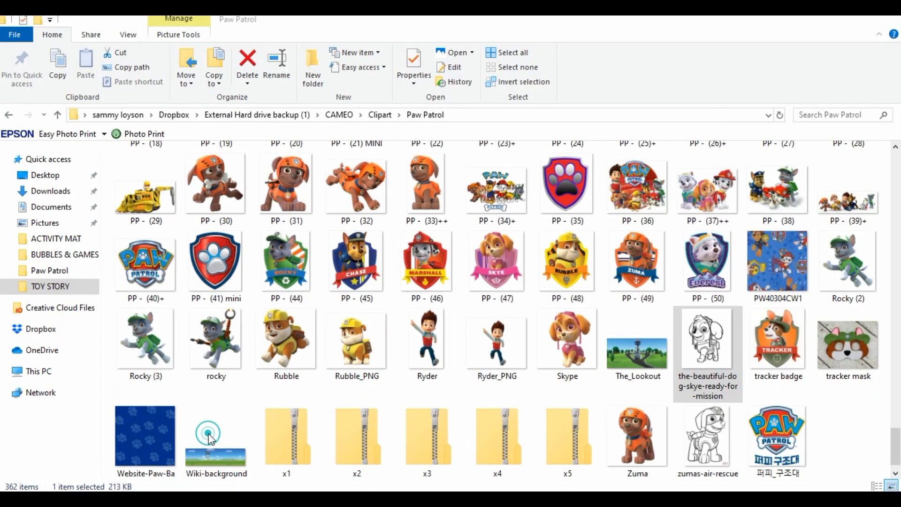
pyautogui.scroll(-1, 896, 368)
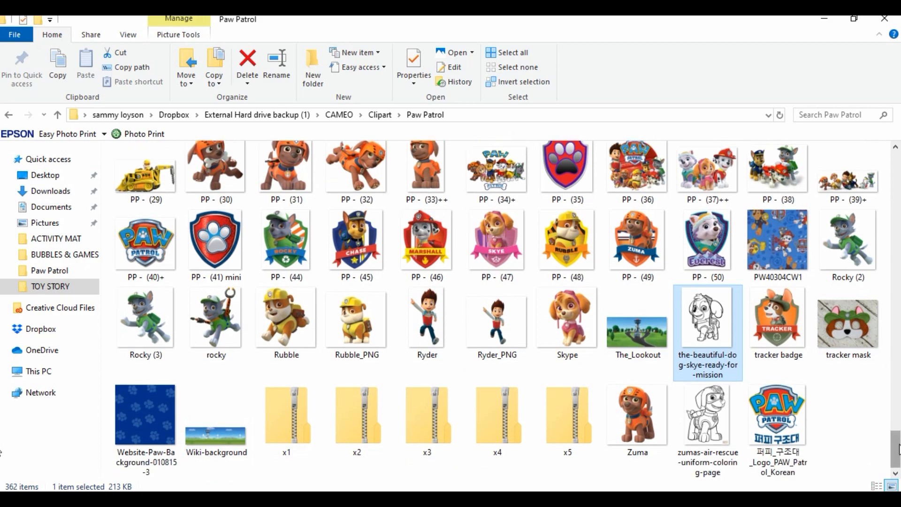
pyautogui.moveTo(898, 448); pyautogui.dragTo(447, 371)
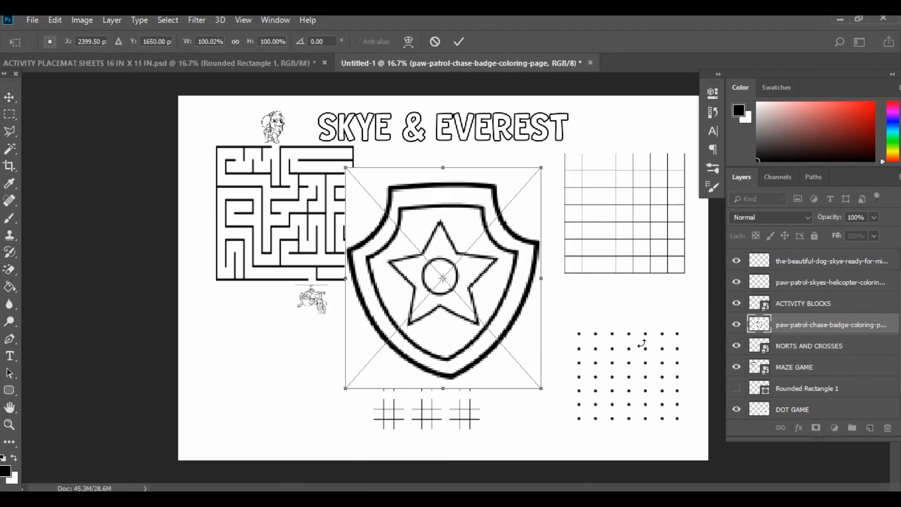
pyautogui.moveTo(497, 292); pyautogui.dragTo(510, 333)
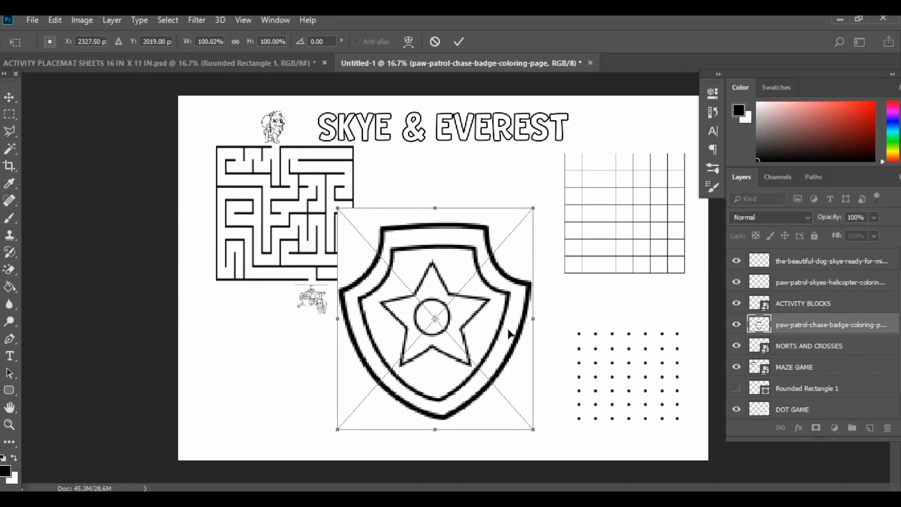
pyautogui.press('Return')
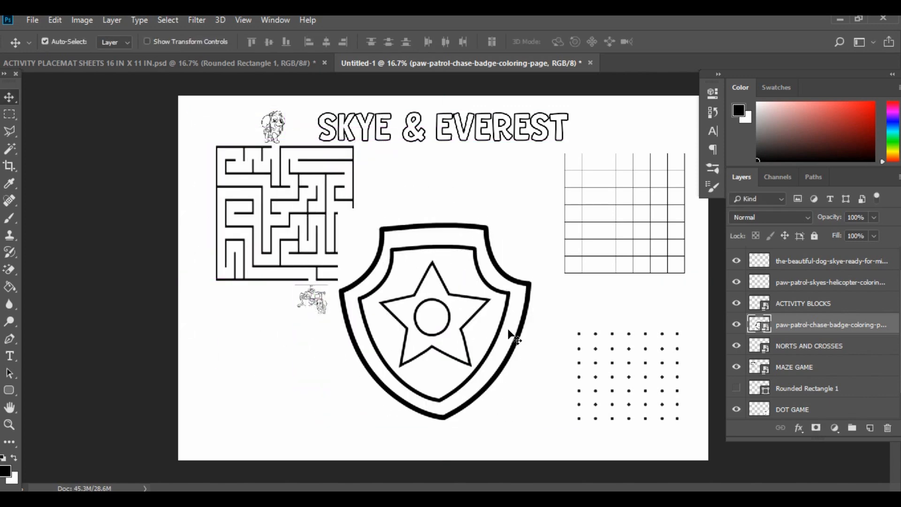
# Rasterize the Chase badge picture and erase the white background around it with the Magic Eraser at tolerance 7.
pyautogui.click(14, 270)
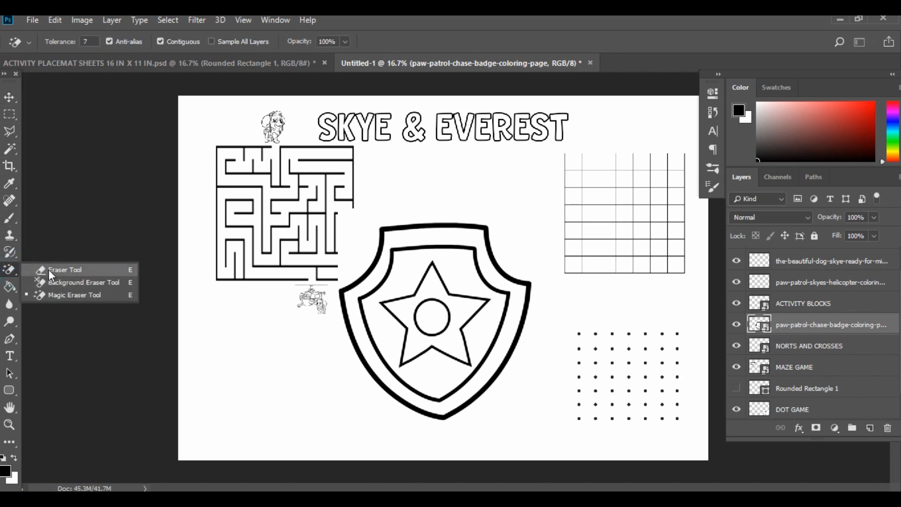
pyautogui.click(49, 270)
pyautogui.click(11, 272)
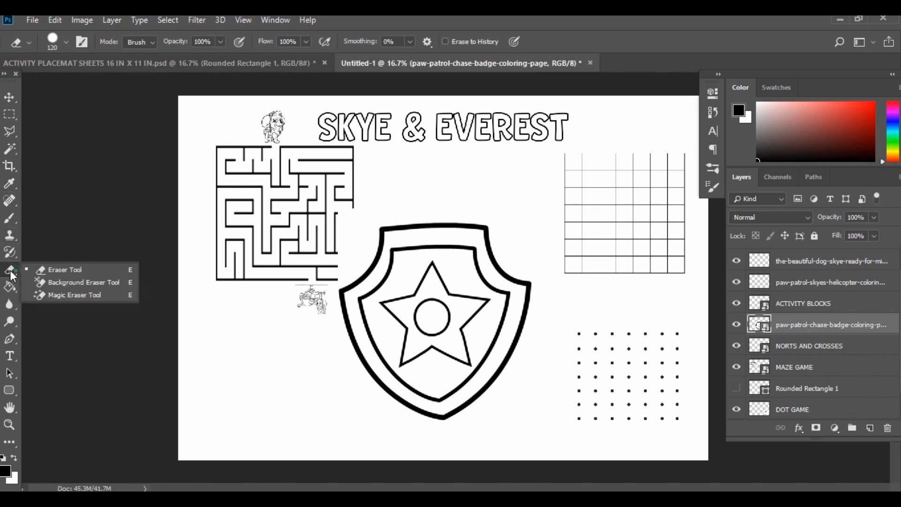
pyautogui.click(58, 297)
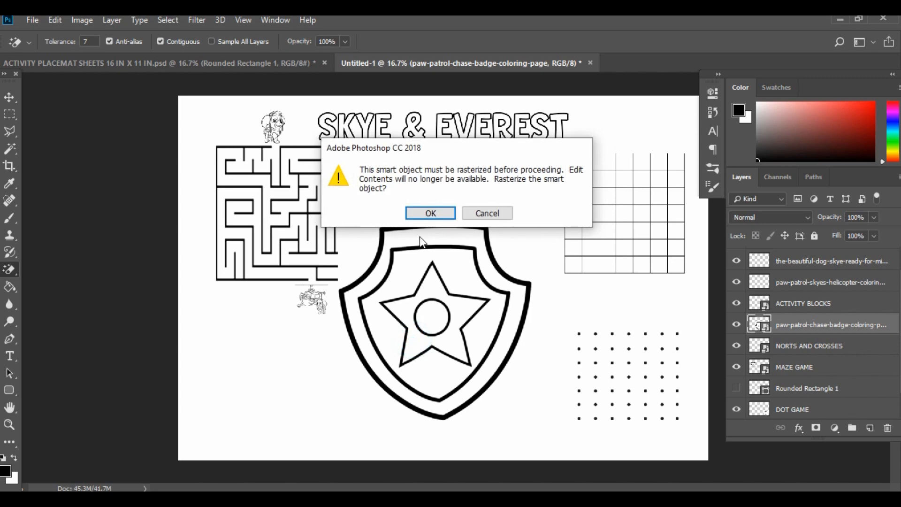
pyautogui.click(416, 214)
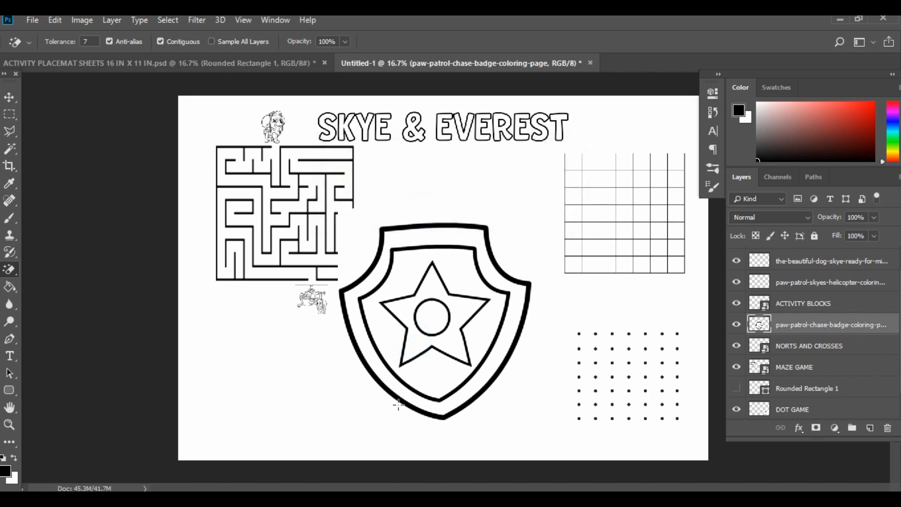
pyautogui.click(359, 374)
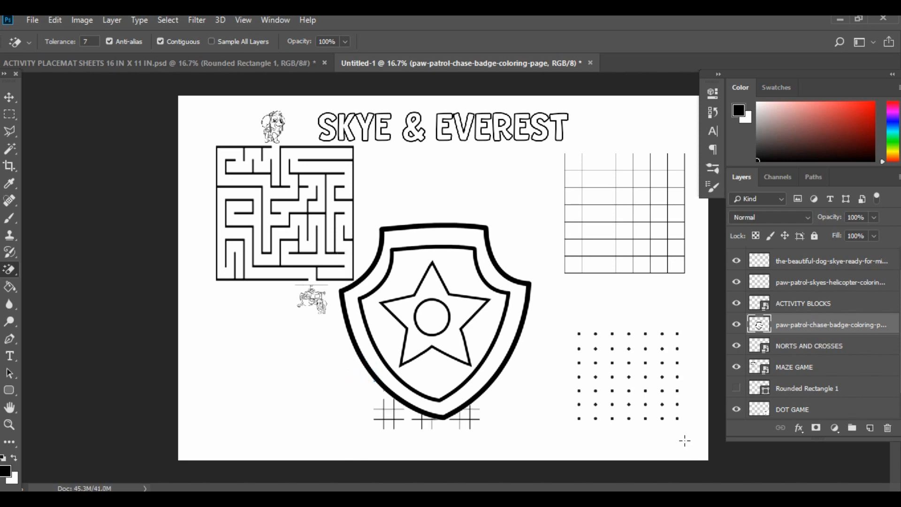
# Scale the Chase badge to about 32%, rotate it about -10° and position it between the noughts-and-crosses grids and the dot game.
pyautogui.click(9, 97)
pyautogui.moveTo(441, 331); pyautogui.dragTo(438, 306)
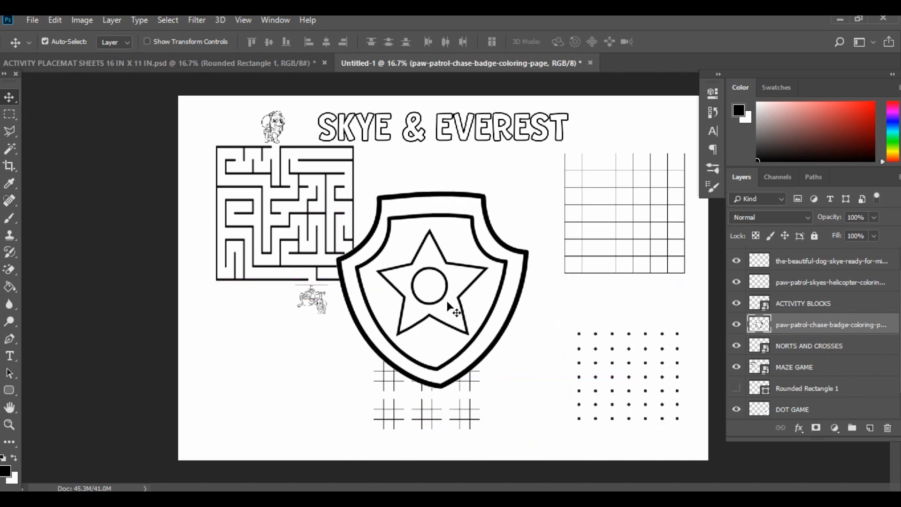
pyautogui.hotkey('ctrl', 't')
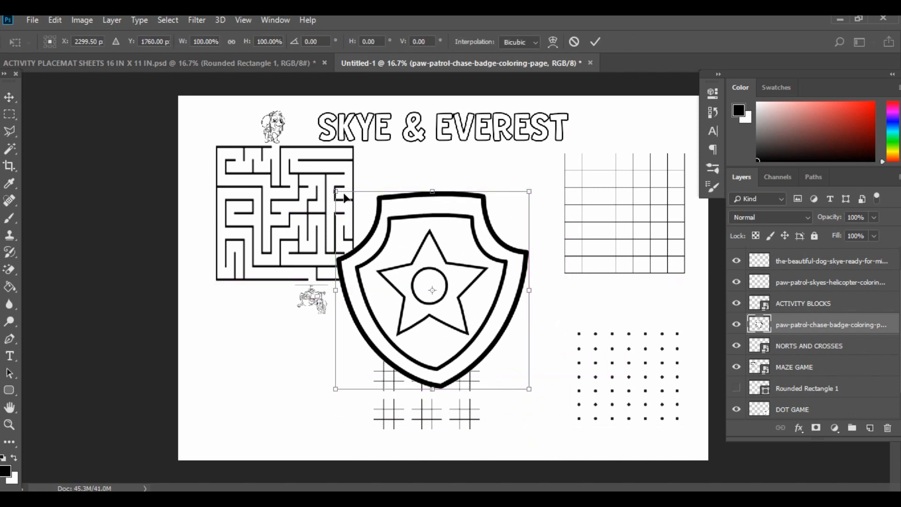
pyautogui.moveTo(337, 189); pyautogui.dragTo(476, 334)
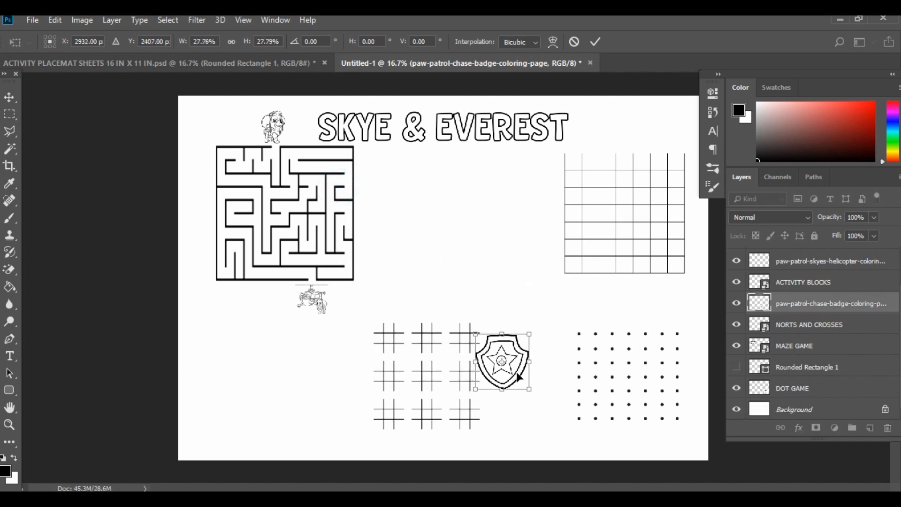
pyautogui.moveTo(517, 376); pyautogui.dragTo(496, 364)
pyautogui.moveTo(568, 379); pyautogui.dragTo(577, 375)
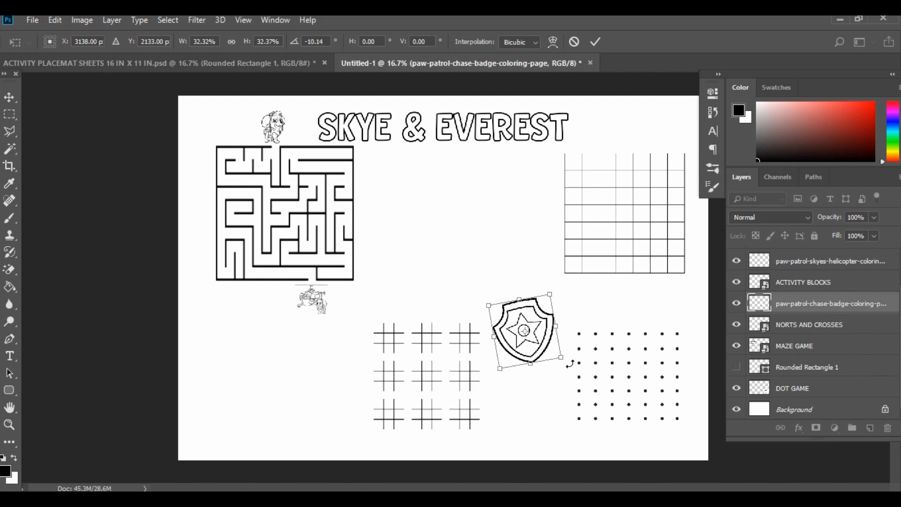
pyautogui.press('Escape')
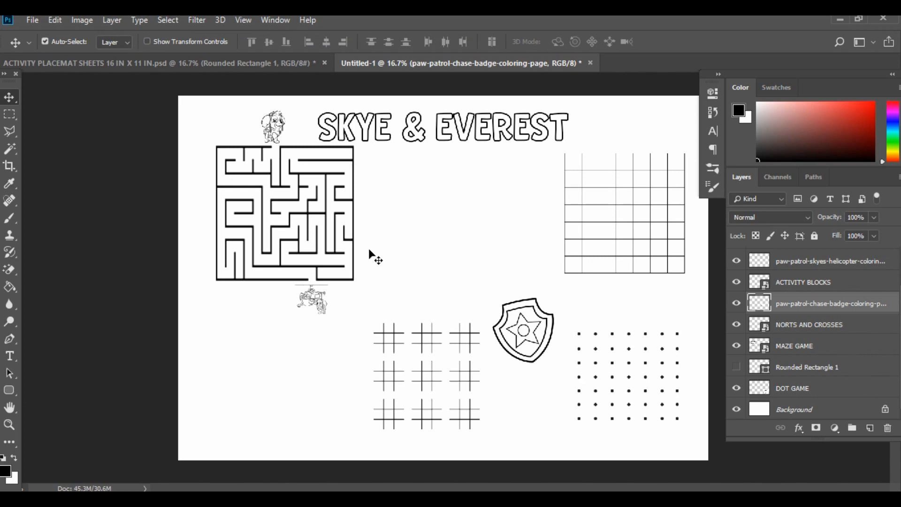
# Place Everest-Badge-coloring-page from the Paw Patrol clipart folder mid-page and clear the white background around it.
pyautogui.moveTo(336, 499)
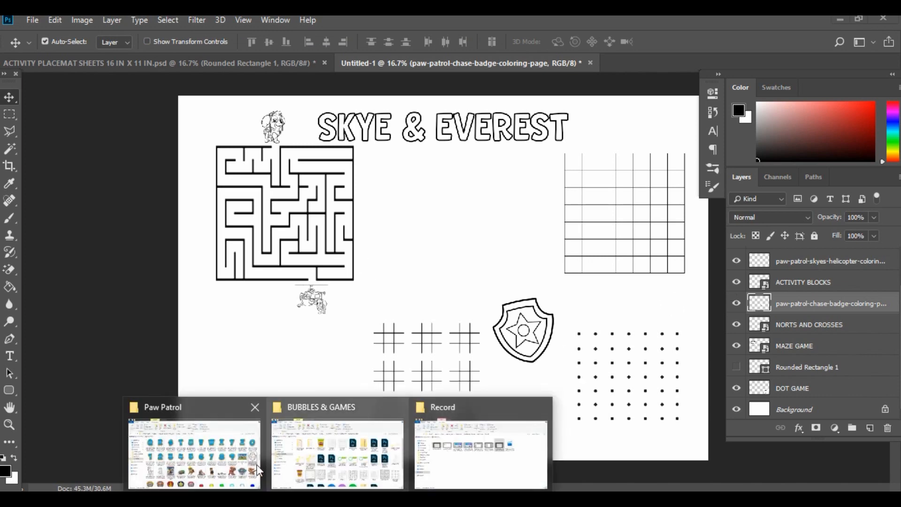
pyautogui.click(224, 458)
pyautogui.moveTo(897, 282); pyautogui.dragTo(896, 254)
pyautogui.scroll(10, 771, 283)
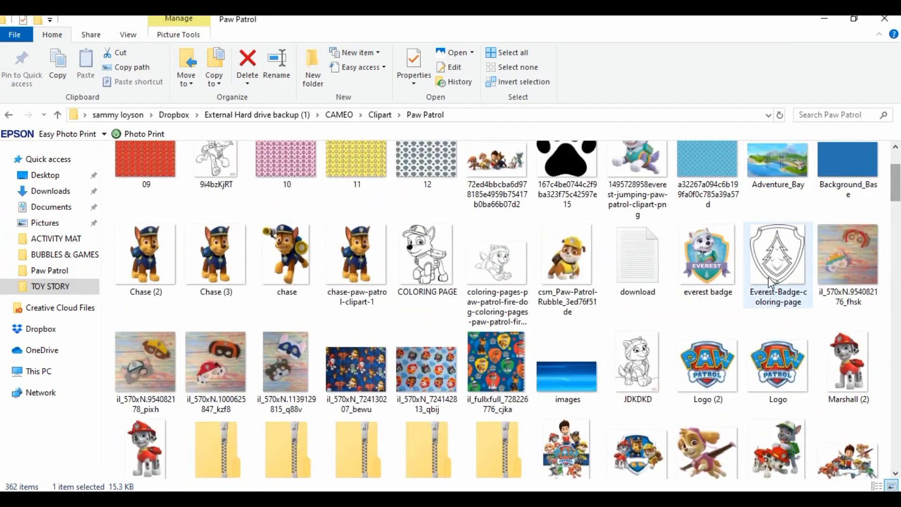
pyautogui.moveTo(771, 283); pyautogui.dragTo(513, 437)
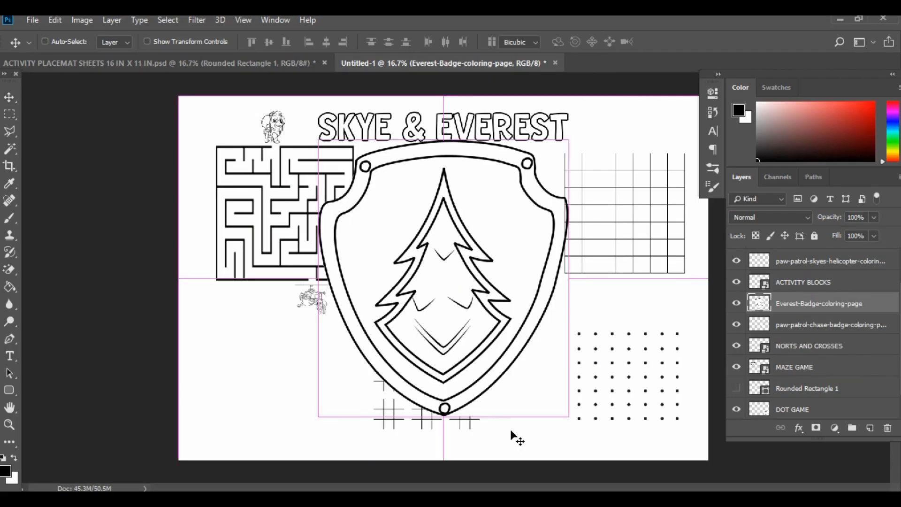
# Scale the Everest badge to about 26.6%, rotate it about 11.5° and position it below the Chase badge.
pyautogui.moveTo(318, 139); pyautogui.dragTo(500, 342)
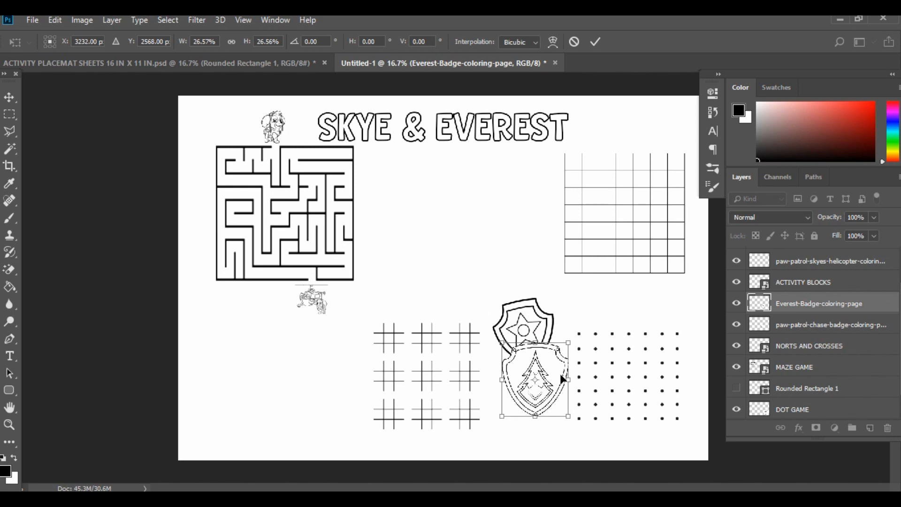
pyautogui.moveTo(561, 378); pyautogui.dragTo(558, 404)
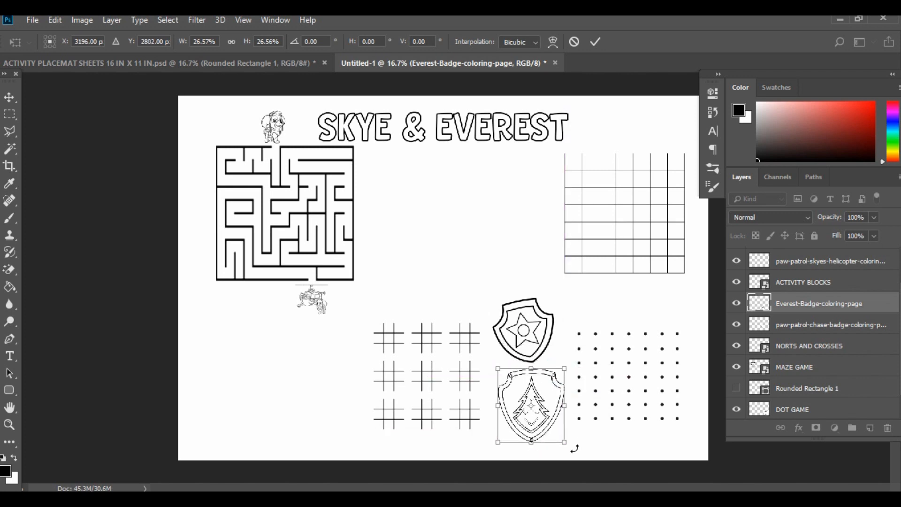
pyautogui.moveTo(574, 448); pyautogui.dragTo(564, 454)
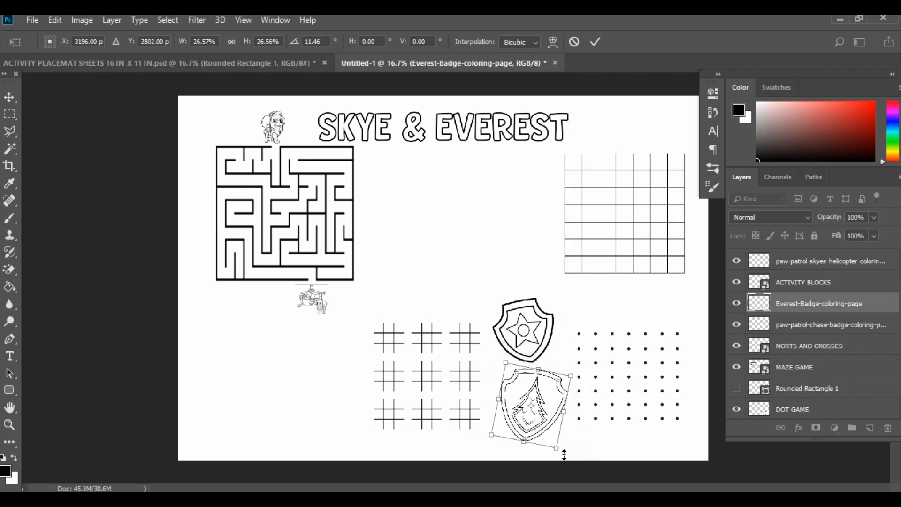
pyautogui.press('Return')
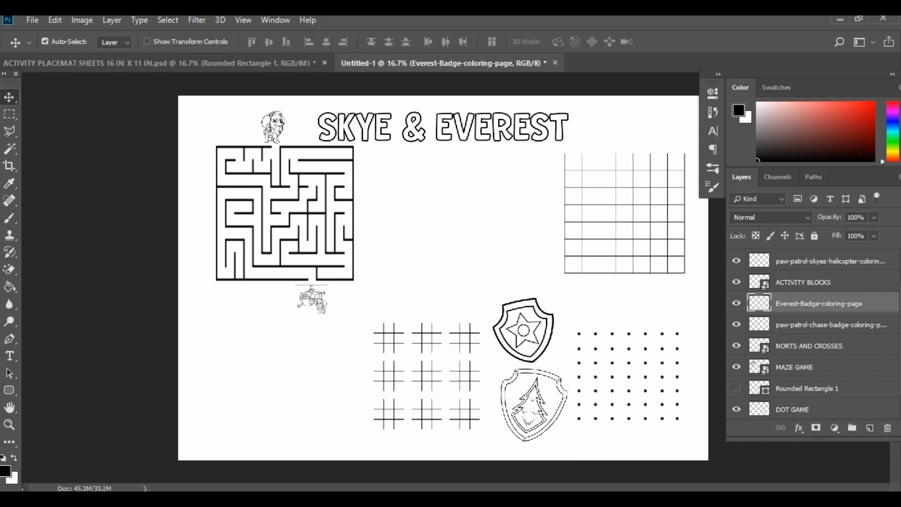
# Place the JDKDKD Everest picture from the Paw Patrol clipart folder mid-page and clear its white background.
pyautogui.scroll(-1, 815, 328)
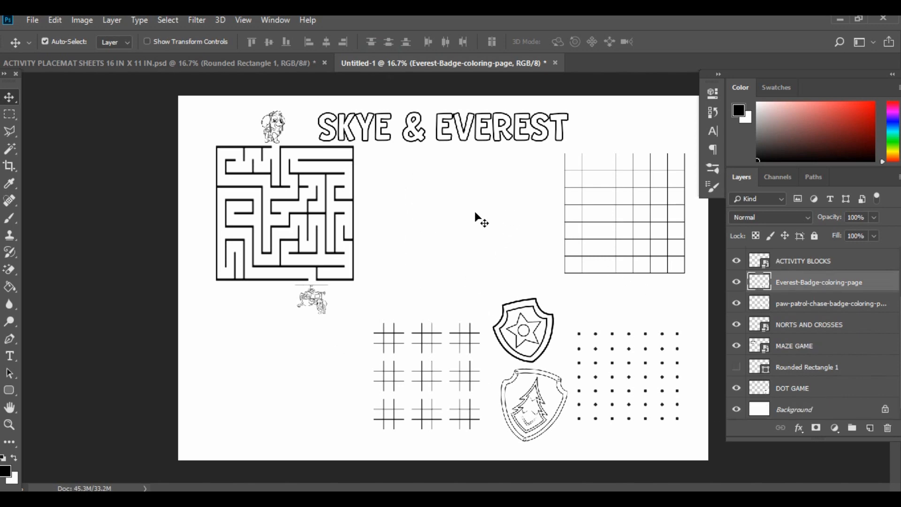
pyautogui.click(255, 445)
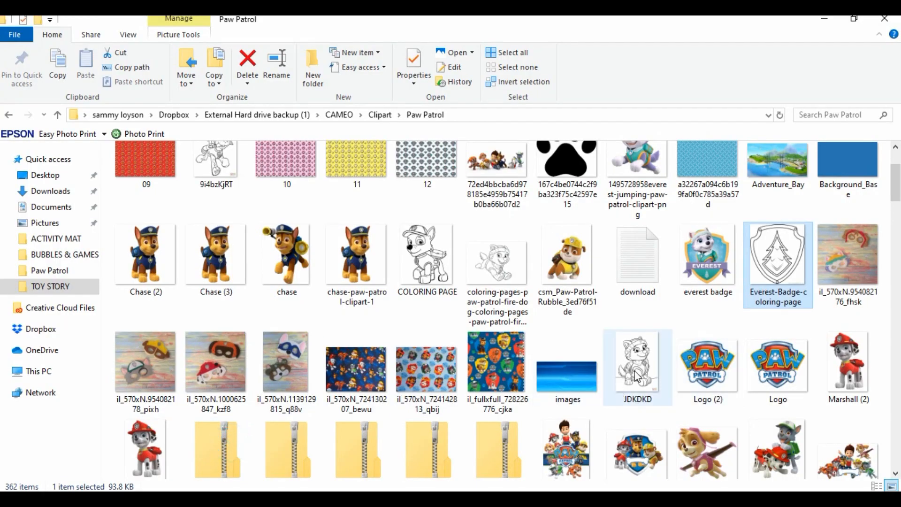
pyautogui.moveTo(635, 376); pyautogui.dragTo(413, 486)
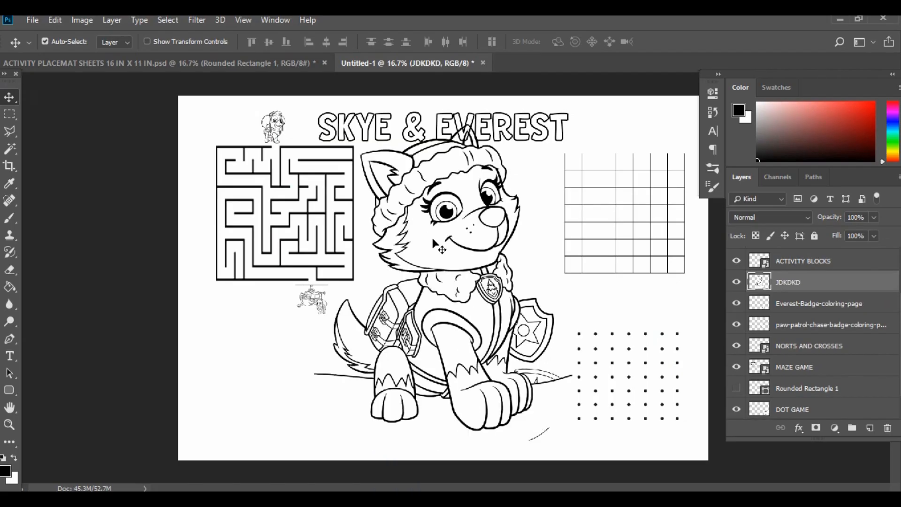
# Scale the Everest picture down and position it just right of the maze, above the noughts-and-crosses grids.
pyautogui.hotkey('ctrl', 't')
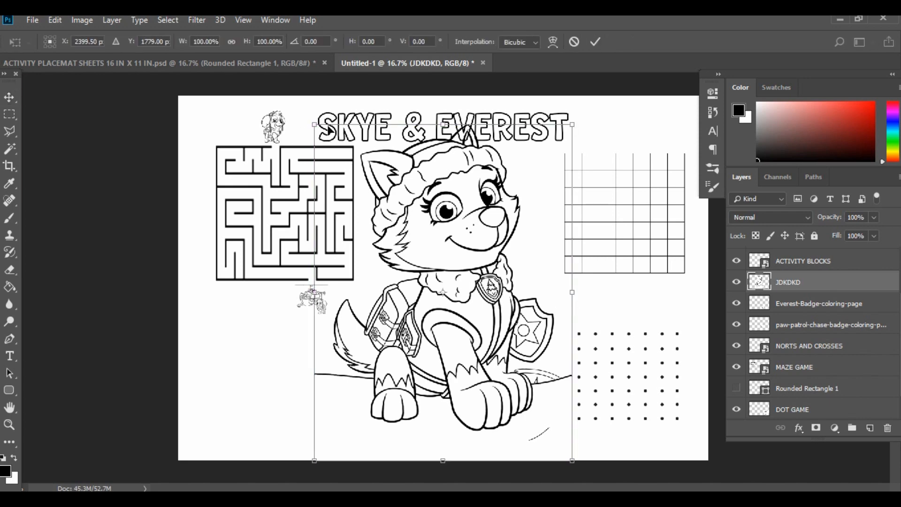
pyautogui.moveTo(314, 122); pyautogui.dragTo(477, 336)
pyautogui.moveTo(544, 417); pyautogui.dragTo(427, 241)
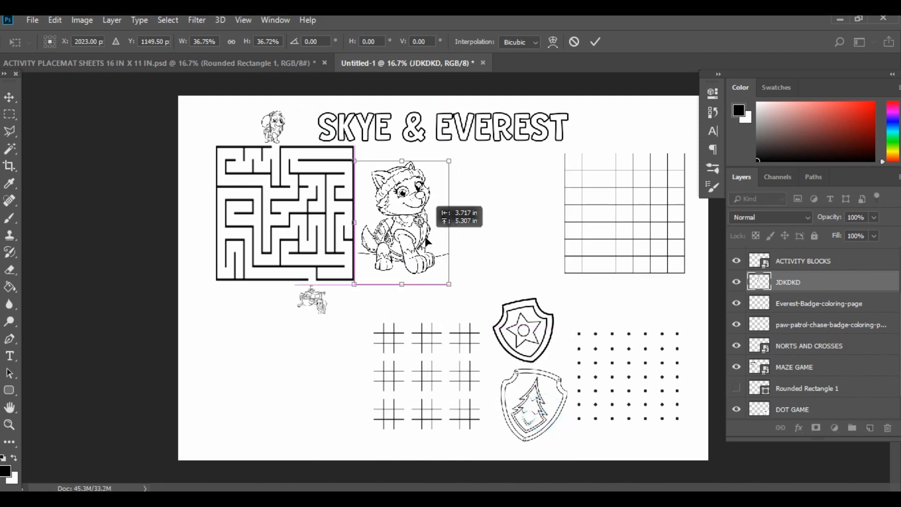
pyautogui.moveTo(449, 161); pyautogui.dragTo(471, 149)
pyautogui.moveTo(422, 229); pyautogui.dragTo(433, 244)
pyautogui.press('Return')
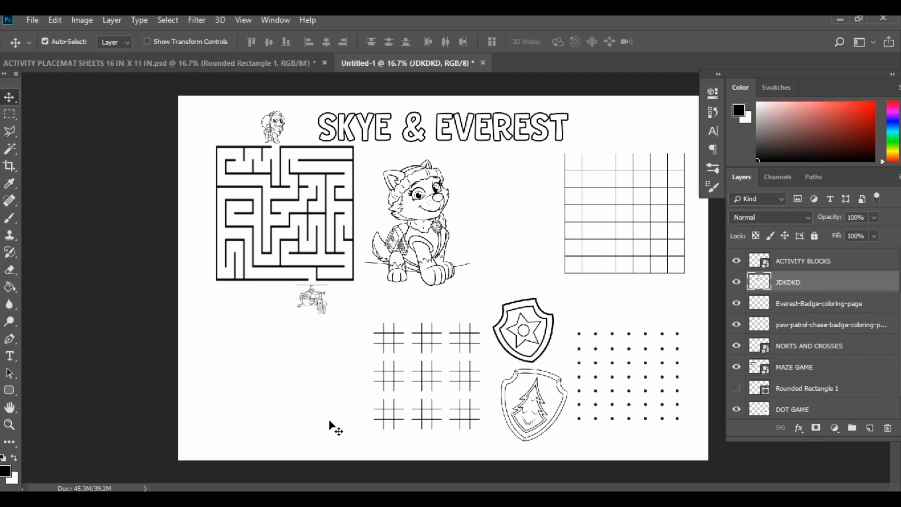
# Place the-beautiful-dog-skye-ready-for-mission from the Paw Patrol clipart folder in the page's centre at 56.57%.
pyautogui.moveTo(337, 498)
pyautogui.click(239, 467)
pyautogui.moveTo(894, 366); pyautogui.dragTo(895, 444)
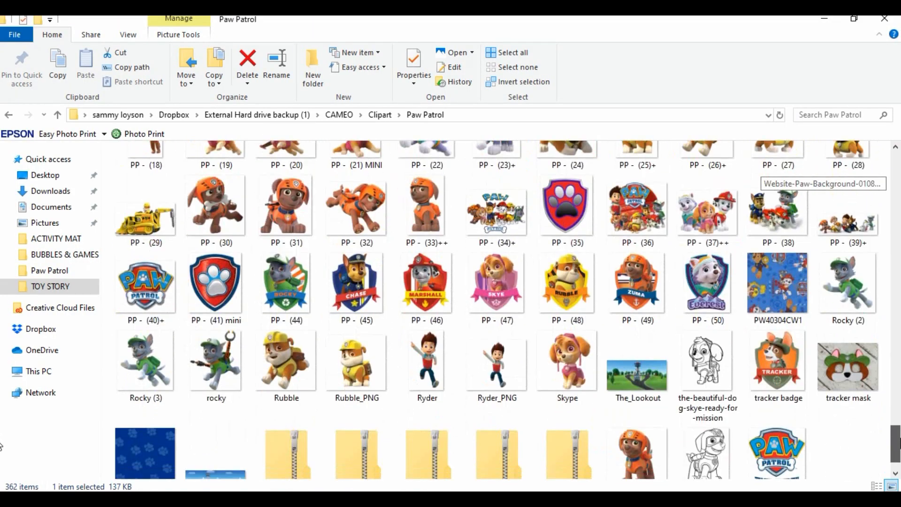
pyautogui.moveTo(721, 369); pyautogui.dragTo(484, 336)
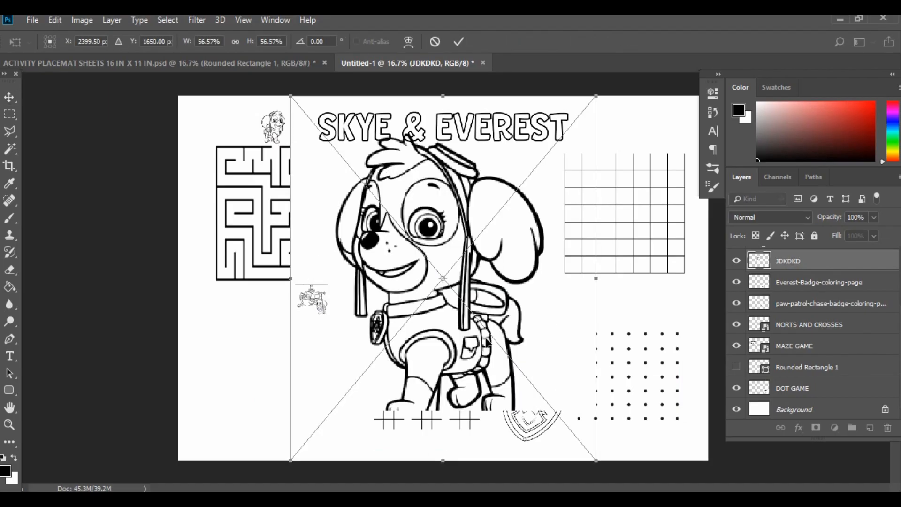
pyautogui.press('Return')
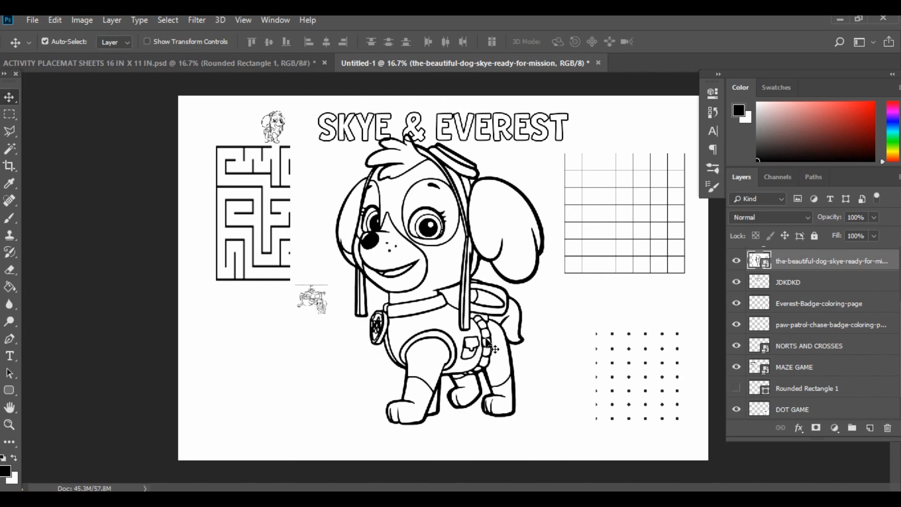
# Rasterize the large Skye picture and erase its white background with the Magic Eraser.
pyautogui.rightClick(13, 270)
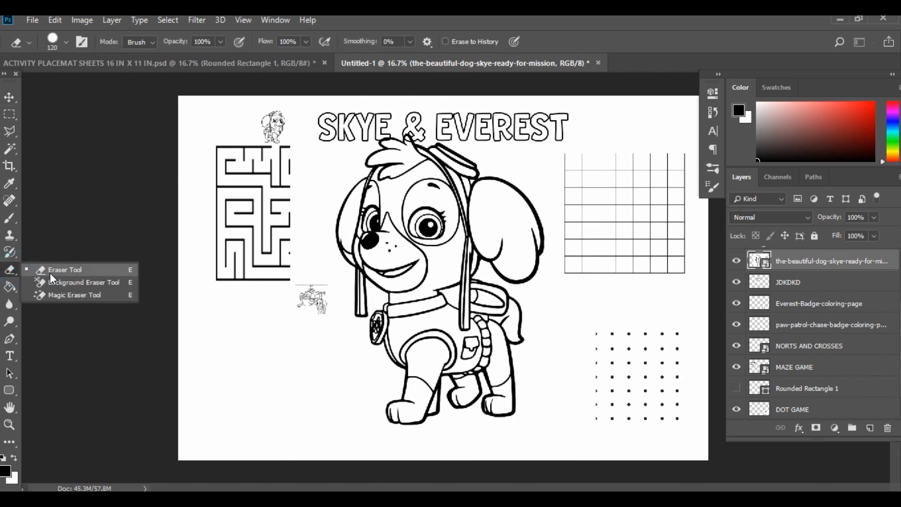
pyautogui.click(64, 294)
pyautogui.click(546, 349)
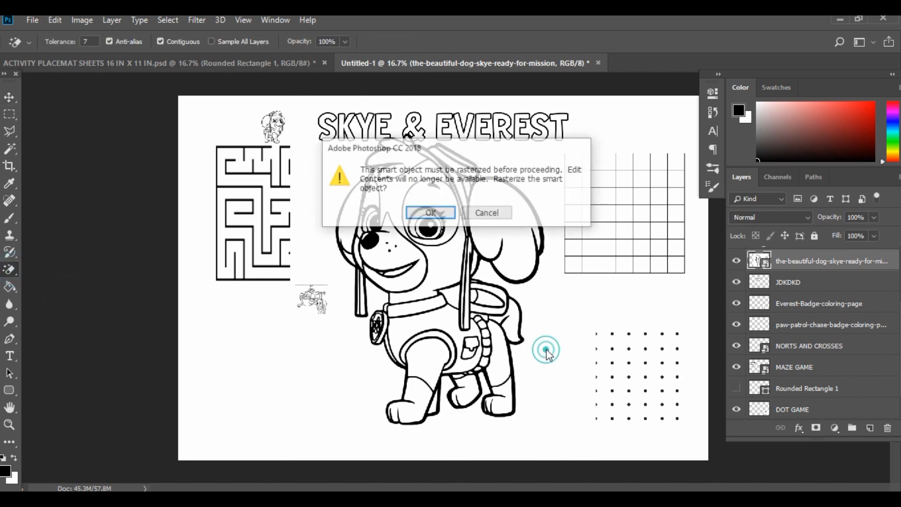
pyautogui.click(431, 213)
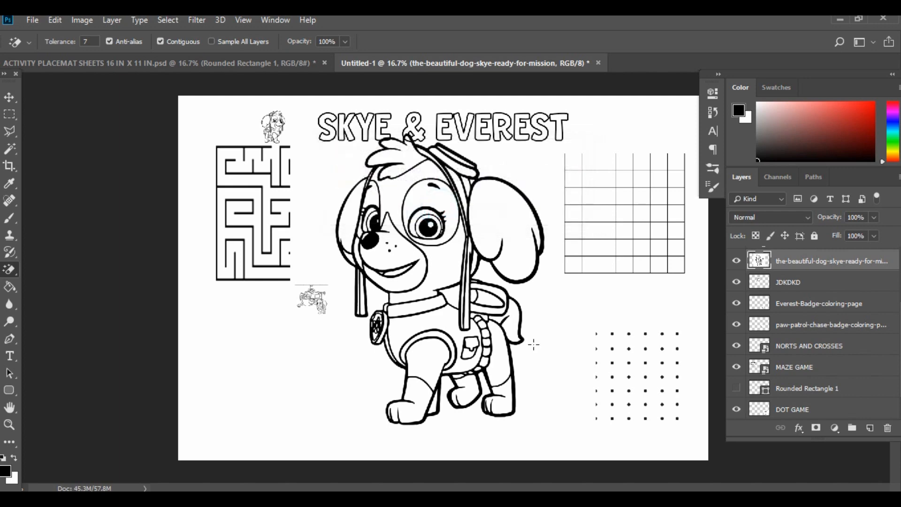
pyautogui.click(528, 317)
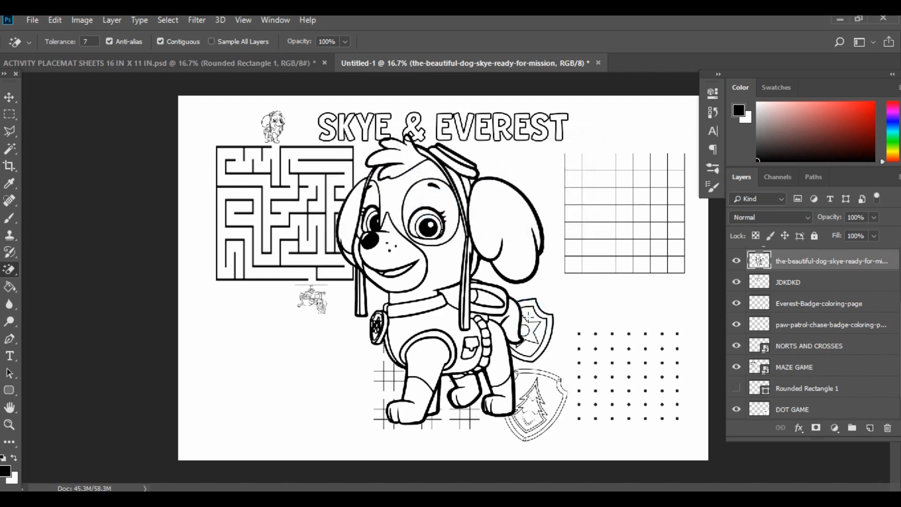
# Scale the large Skye picture down and position it between the Everest picture and the square grid.
pyautogui.click(9, 96)
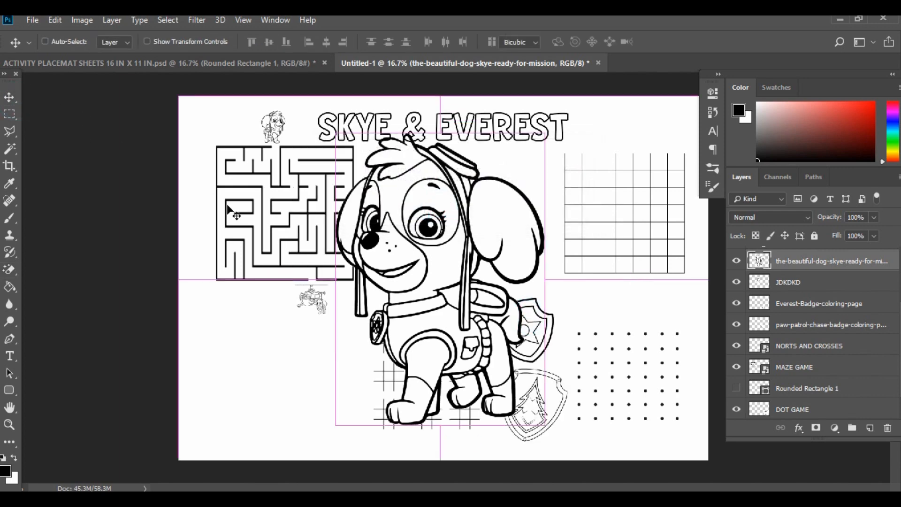
pyautogui.hotkey('ctrl', 't')
pyautogui.moveTo(335, 135); pyautogui.dragTo(462, 288)
pyautogui.moveTo(531, 342); pyautogui.dragTo(539, 203)
pyautogui.press('Return')
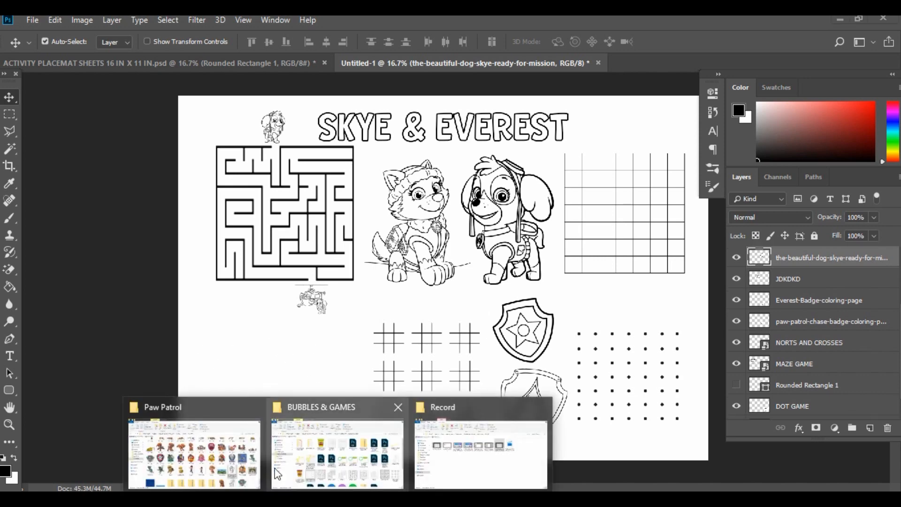
# Place the paw-patrol-skye-badge-coloring-page picture from the clipart folder mid-page at full size and clear its white background.
pyautogui.click(216, 455)
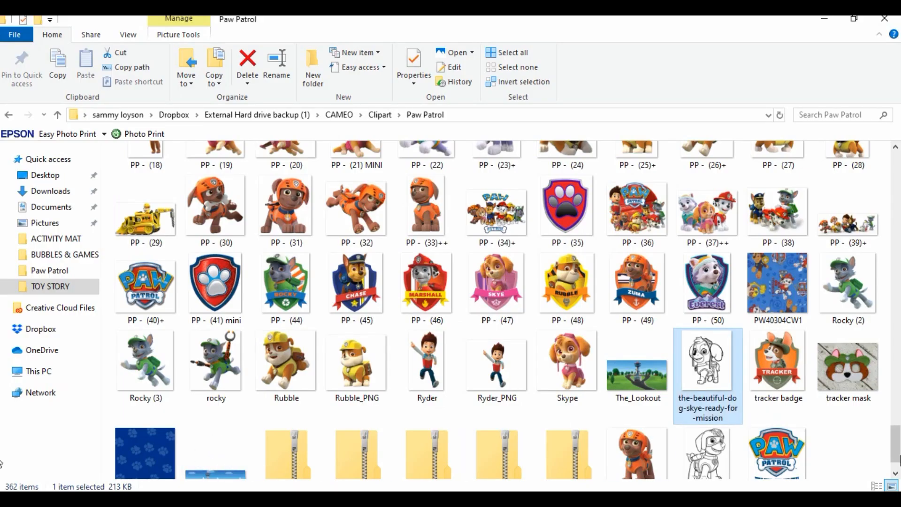
pyautogui.moveTo(898, 459); pyautogui.dragTo(898, 350)
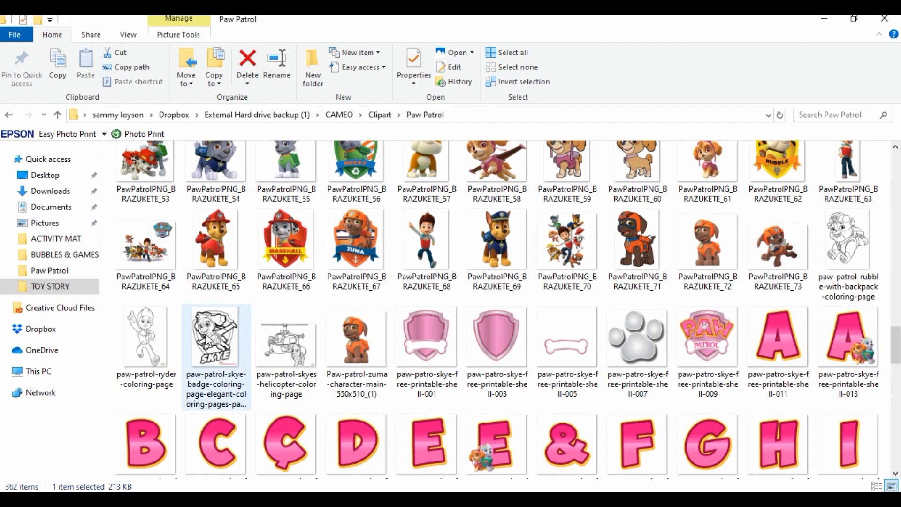
pyautogui.moveTo(207, 338); pyautogui.dragTo(382, 407)
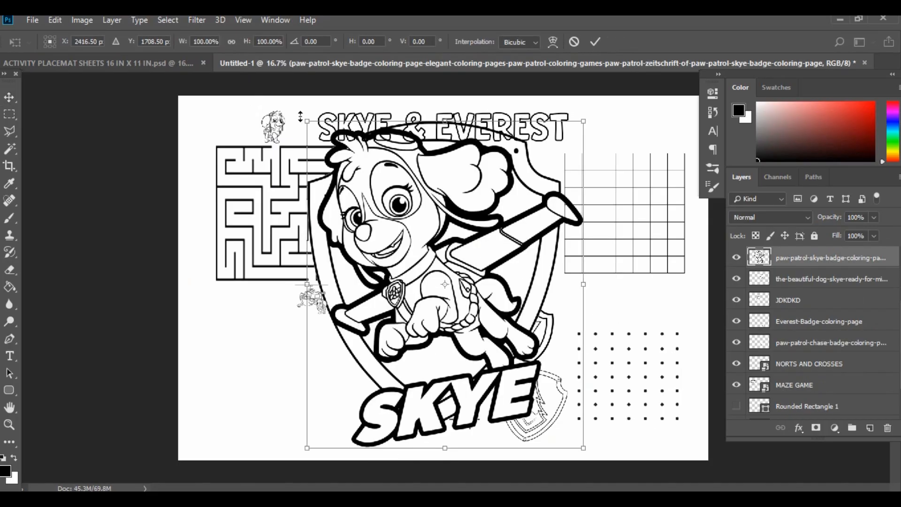
# Scale the Skye badge picture to about 33% and place it in the page's lower-left corner below the maze.
pyautogui.moveTo(304, 122); pyautogui.dragTo(491, 340)
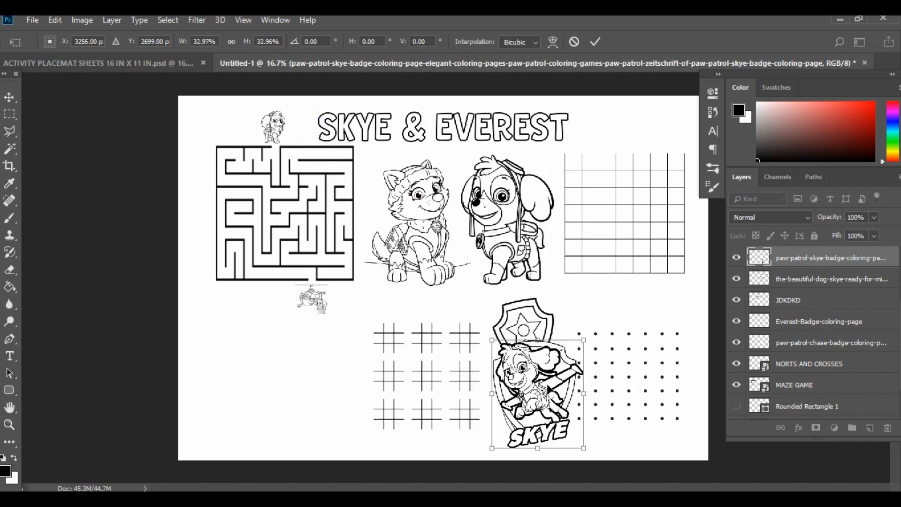
pyautogui.moveTo(548, 389); pyautogui.dragTo(255, 377)
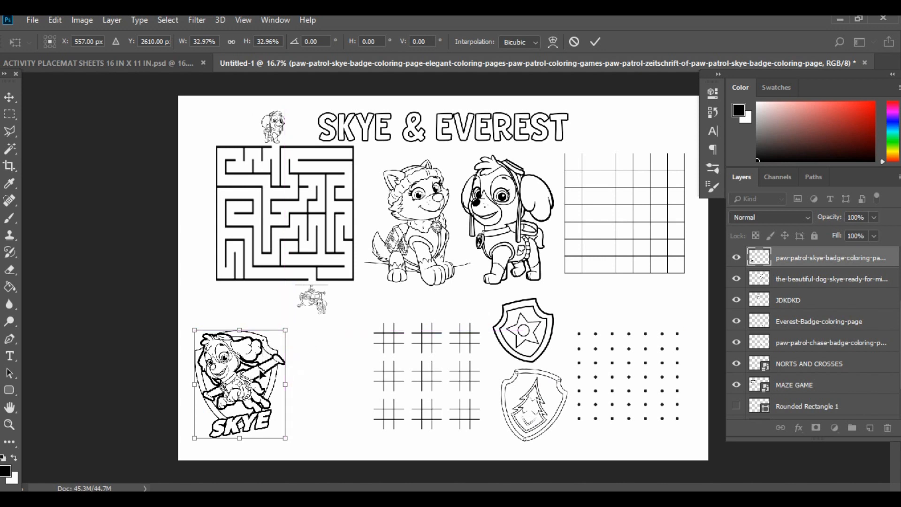
pyautogui.press('Return')
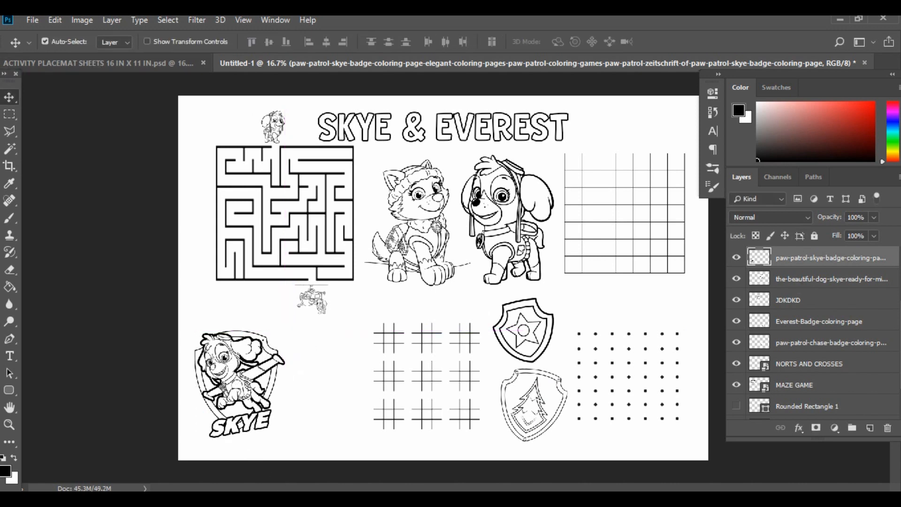
# Place the coloring-pages-paw-patrol-fire-dog picture of Everest from the Paw Patrol clipart folder onto the placemat.
pyautogui.moveTo(336, 498)
pyautogui.click(193, 451)
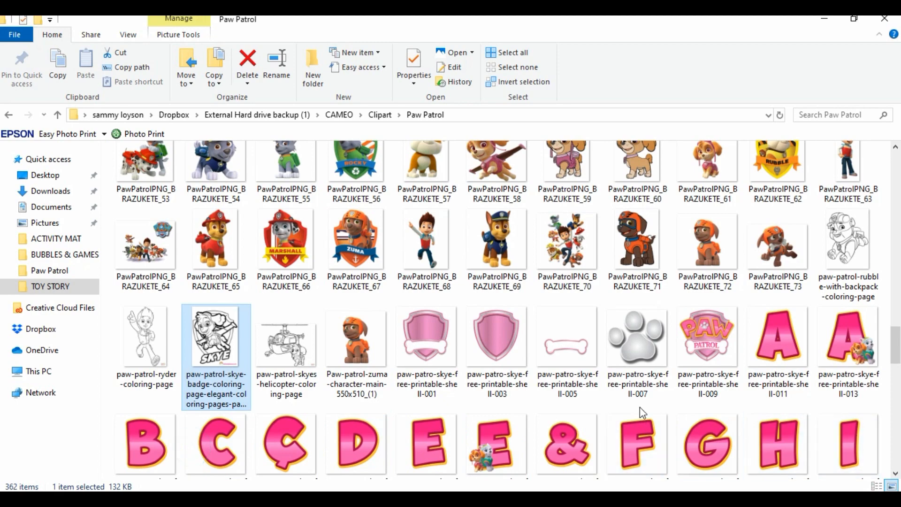
pyautogui.scroll(3, 897, 197)
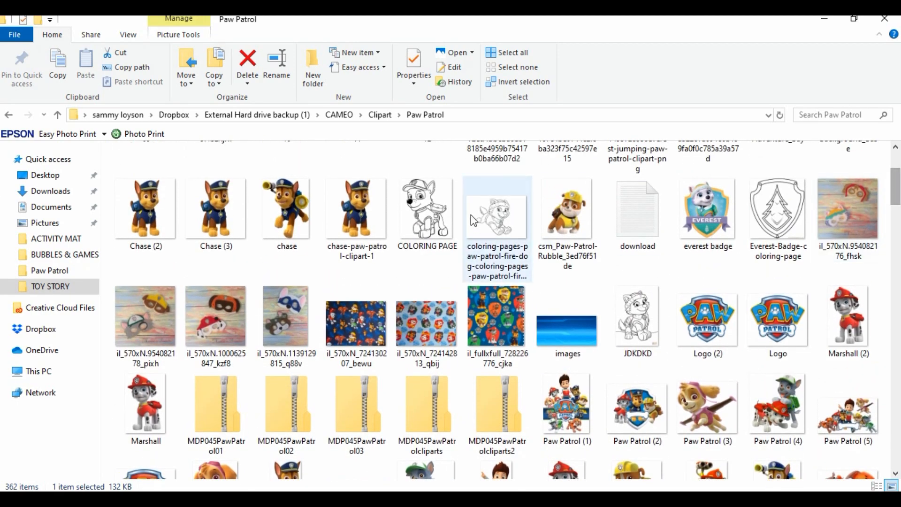
pyautogui.moveTo(507, 221); pyautogui.dragTo(448, 311)
# Position the second Everest picture at about 37.5% scale between the Skye badge and the noughts-and-crosses grids.
pyautogui.moveTo(509, 345); pyautogui.dragTo(347, 385)
pyautogui.press('Left')
pyautogui.press('Left')
pyautogui.press('Left')
pyautogui.press('Left')
pyautogui.press('Left')
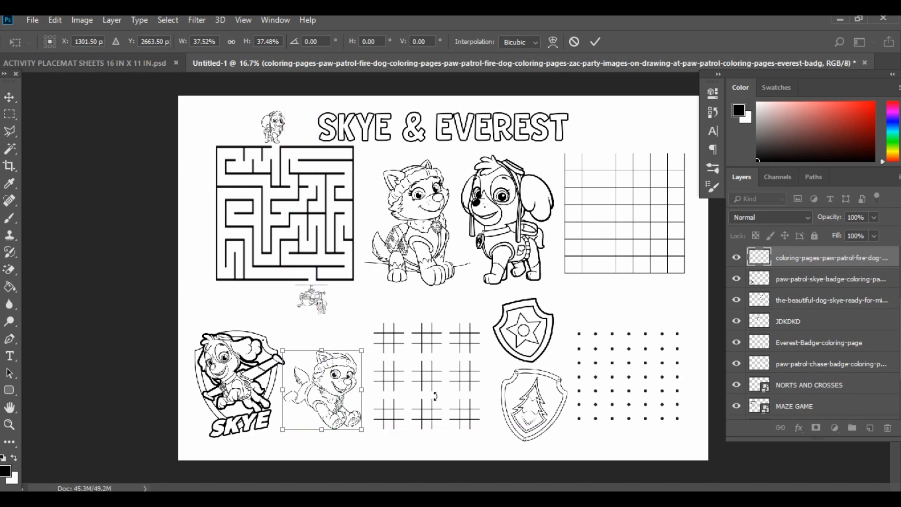
pyautogui.press('Up')
pyautogui.press('Up')
pyautogui.press('Return')
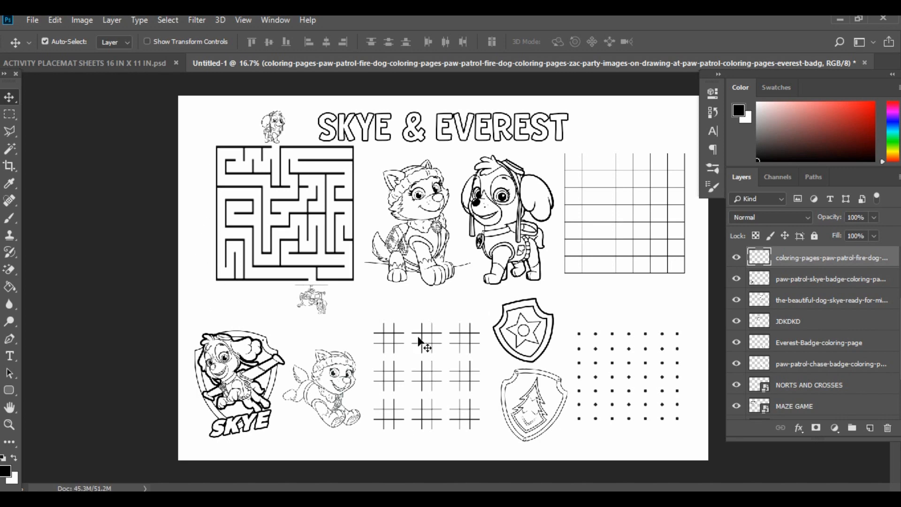
# Add the text MAZE on a new layer in Futura Condensed Extra Bold at 72 pt.
pyautogui.click(871, 429)
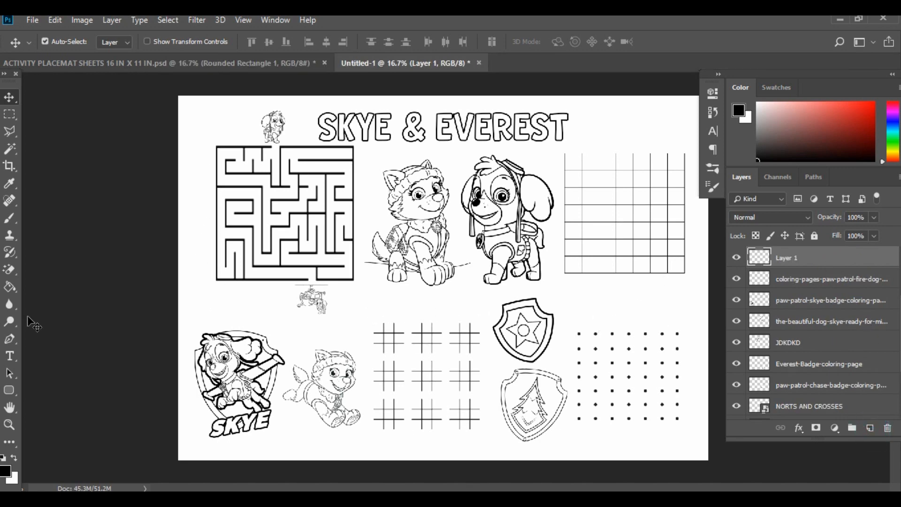
pyautogui.click(11, 356)
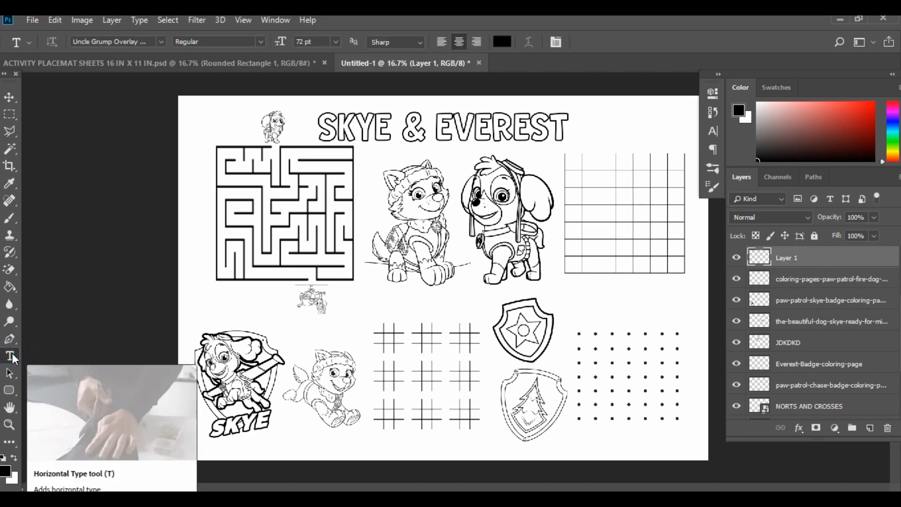
pyautogui.click(160, 41)
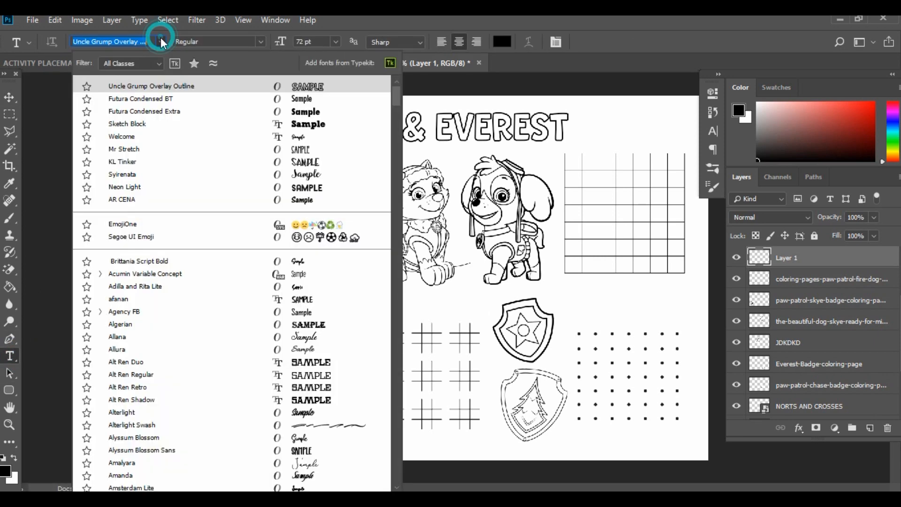
pyautogui.click(311, 114)
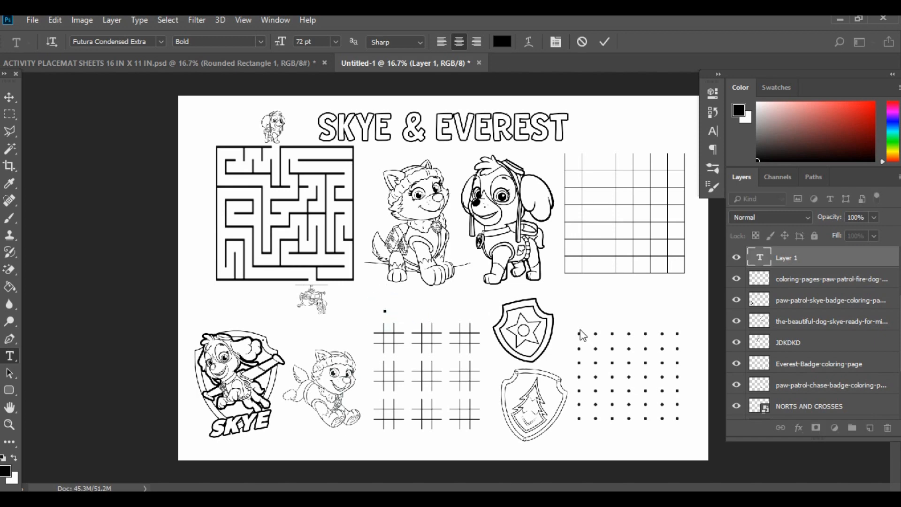
pyautogui.write('MAZE')
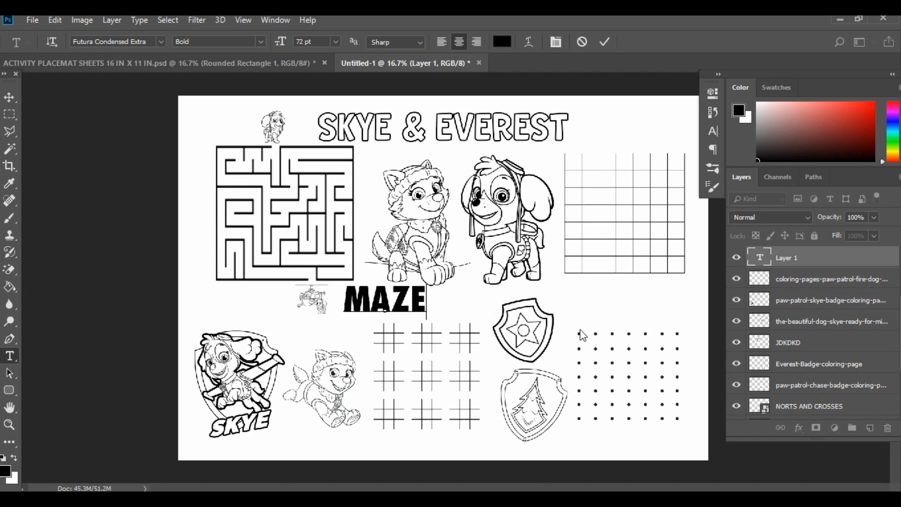
pyautogui.click(10, 97)
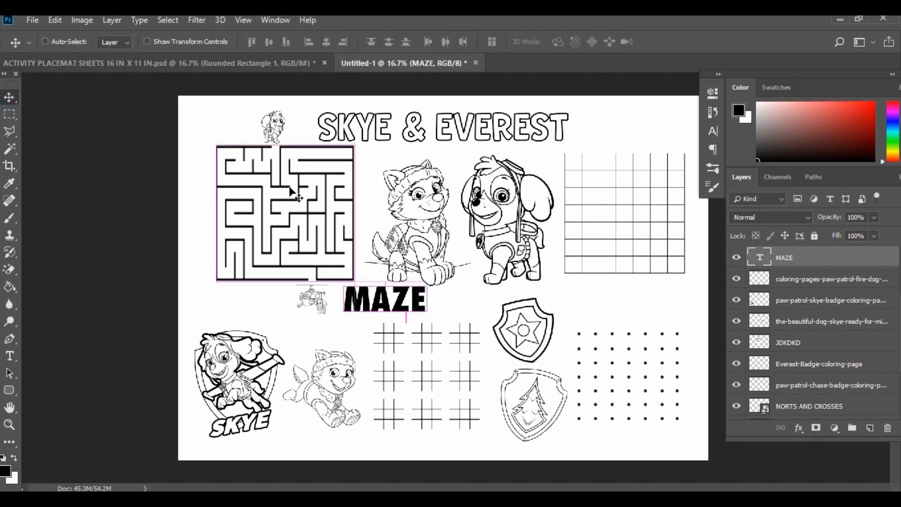
# Rotate the MAZE label about -90°, reduce it to about 40 pt and place it along the maze's left side.
pyautogui.hotkey('ctrl', 't')
pyautogui.moveTo(448, 323); pyautogui.dragTo(411, 232)
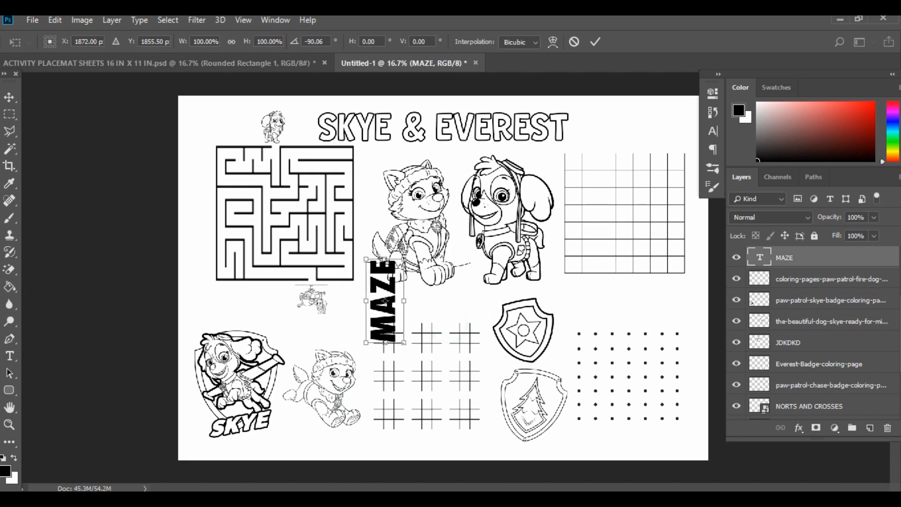
pyautogui.moveTo(394, 288); pyautogui.dragTo(209, 204)
pyautogui.press('Return')
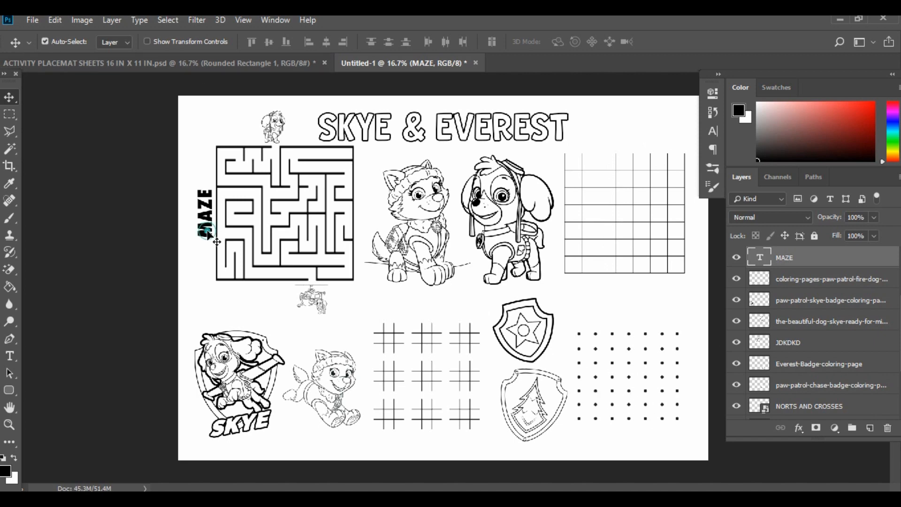
# Duplicate the MAZE label and place the copy at the lower left side of the square grid.
pyautogui.hotkey('ctrl', 'j')
pyautogui.moveTo(213, 234); pyautogui.dragTo(561, 280)
# Change the copied label's text to WORD SEARCH.
pyautogui.click(9, 356)
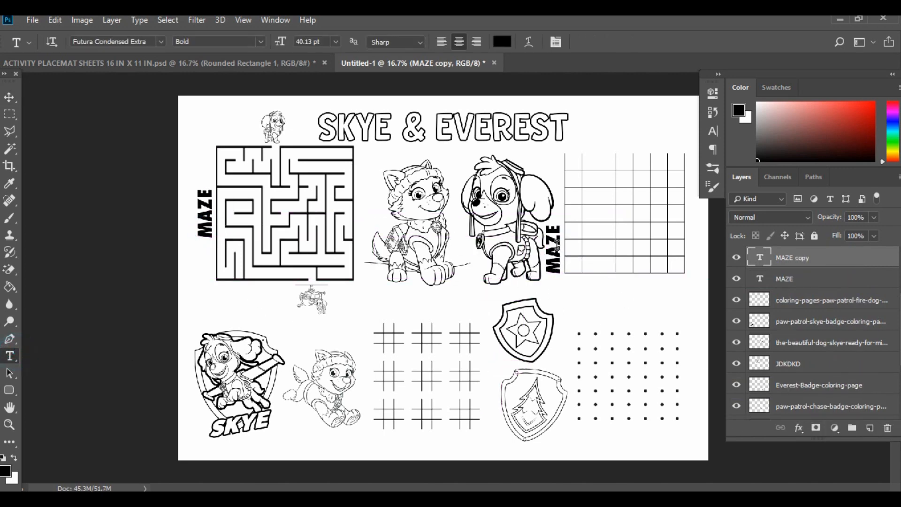
pyautogui.moveTo(557, 222); pyautogui.dragTo(565, 239)
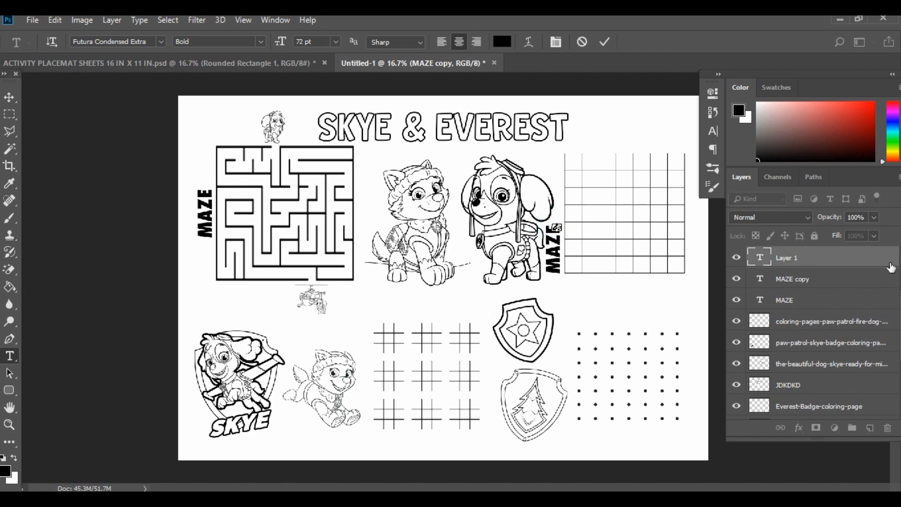
pyautogui.press('Escape')
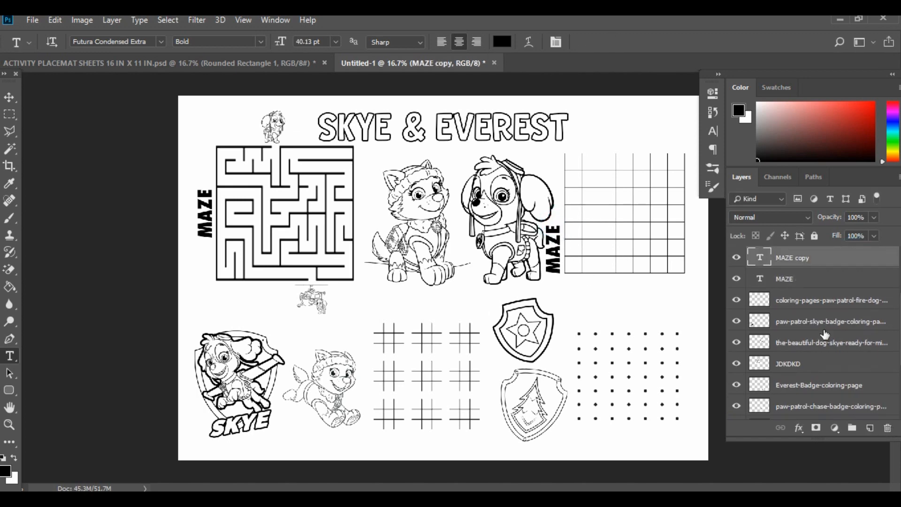
pyautogui.click(558, 270)
pyautogui.write('SE')
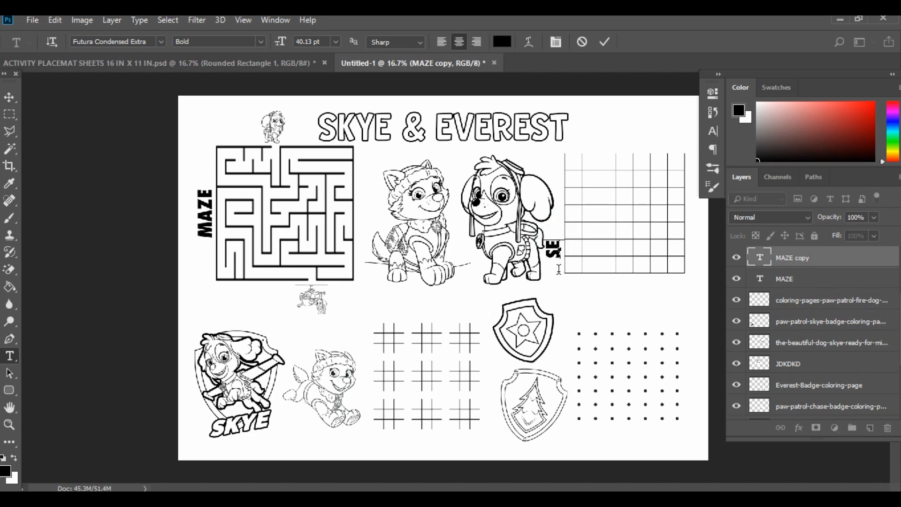
pyautogui.write('ARCH WORD')
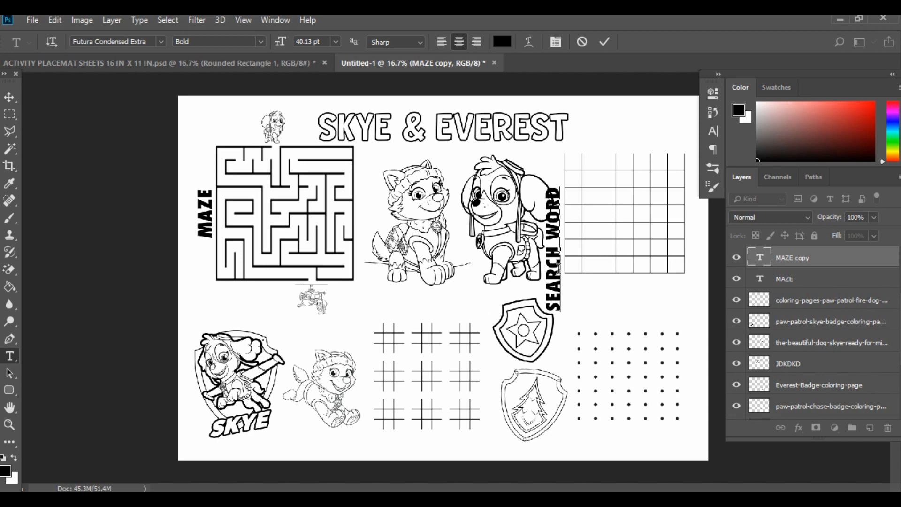
pyautogui.press('BackSpace')
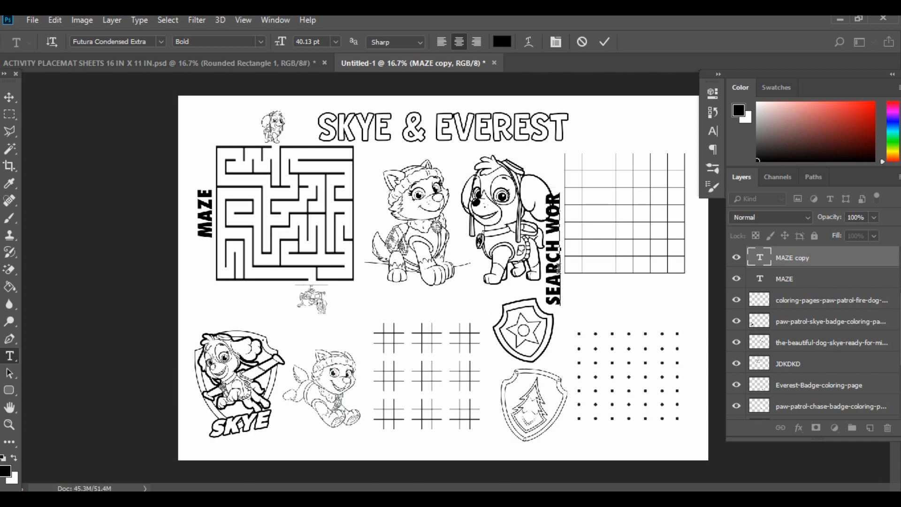
pyautogui.press('BackSpace')
pyautogui.press('BackSpace')
pyautogui.press('BackSpace')
pyautogui.press('BackSpace')
pyautogui.press('BackSpace')
pyautogui.press('BackSpace')
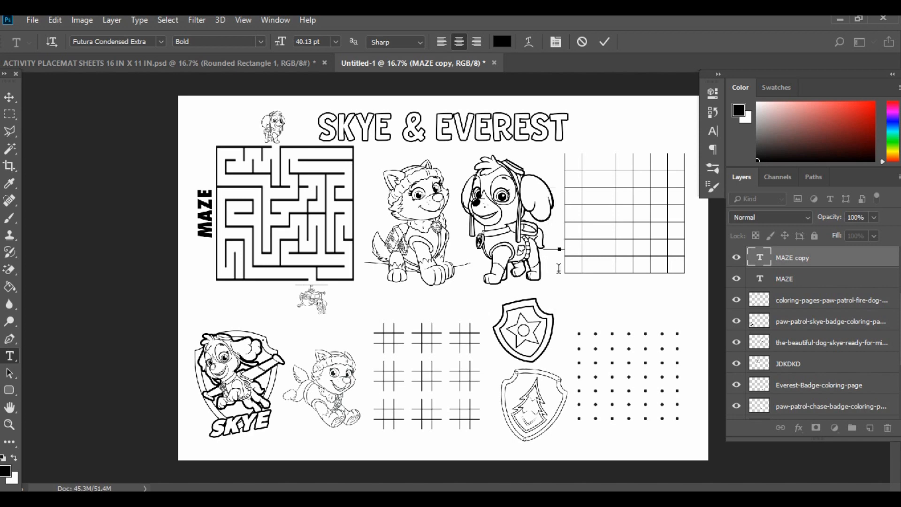
pyautogui.write('WORD SEARC')
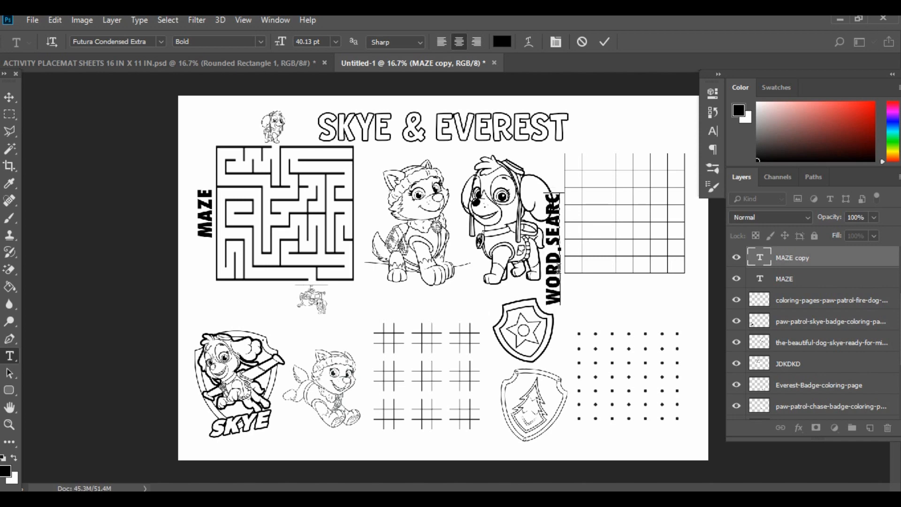
pyautogui.write('H')
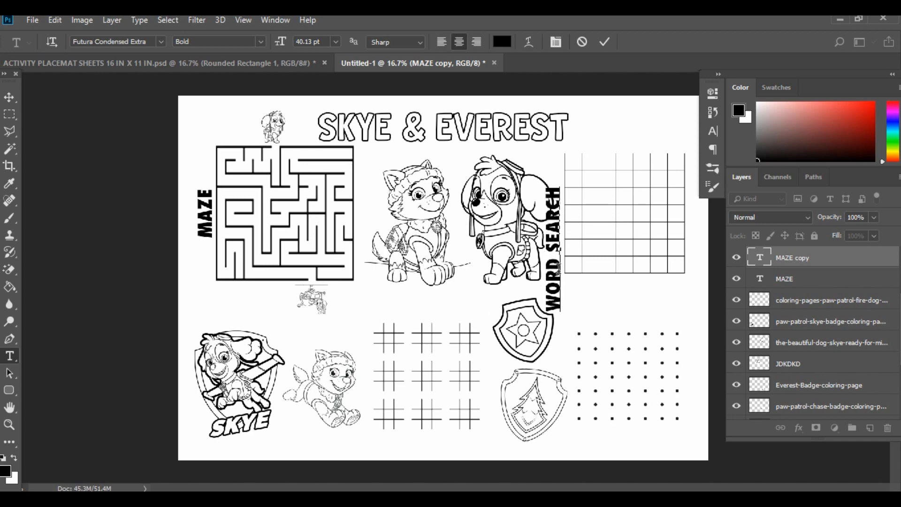
# Scale the WORD SEARCH label to 58.78% and position it vertically beside the square grid.
pyautogui.click(10, 97)
pyautogui.hotkey('ctrl', 't')
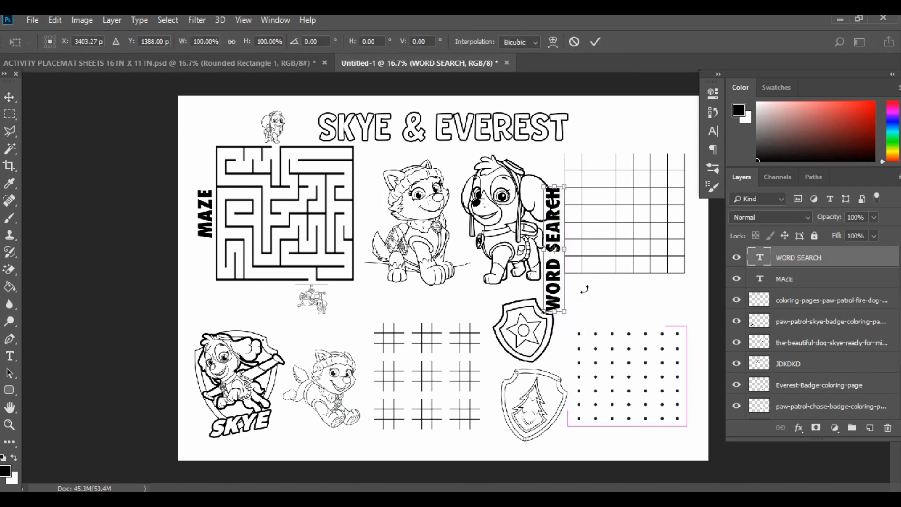
pyautogui.moveTo(542, 185)
pyautogui.mouseDown()
pyautogui.moveTo(552, 237)
pyautogui.moveTo(564, 244)
pyautogui.moveTo(564, 181)
pyautogui.moveTo(556, 193)
pyautogui.mouseUp()
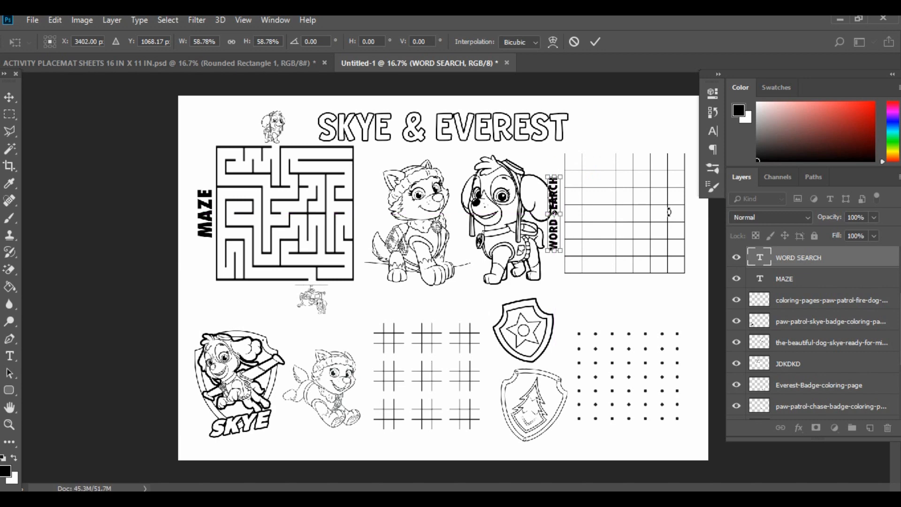
pyautogui.press('Return')
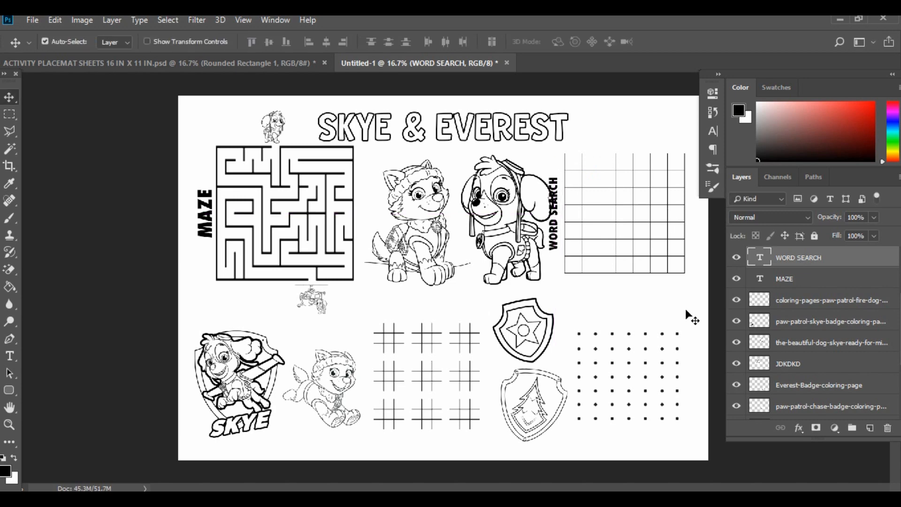
# Move the square grid slightly down and shift the WORD SEARCH label down against its left edge.
pyautogui.click(650, 275)
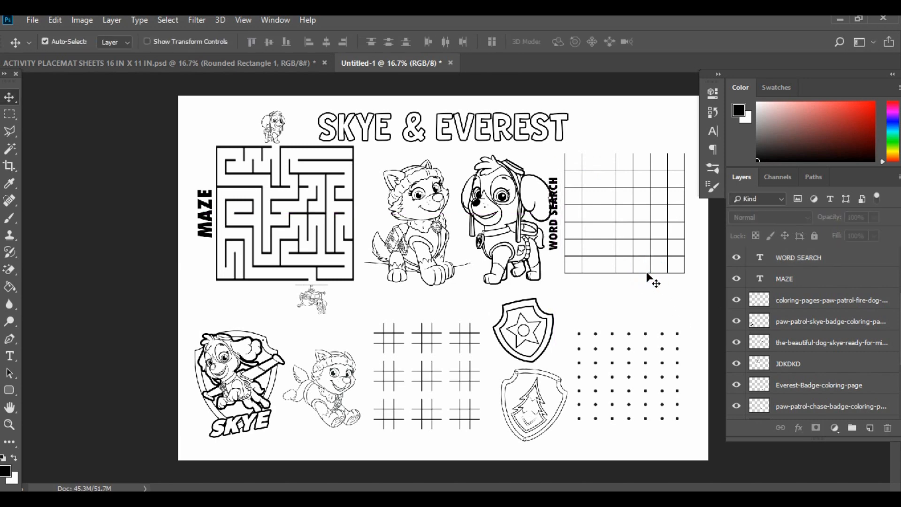
pyautogui.click(649, 271)
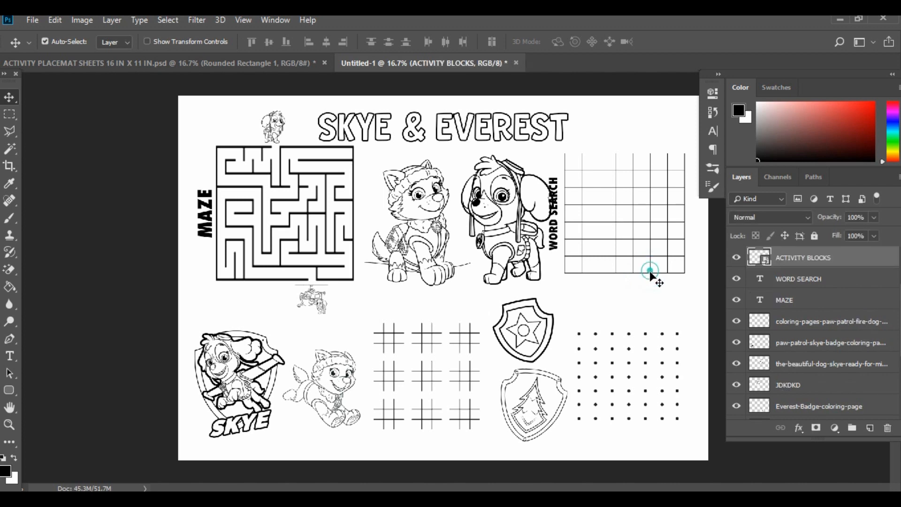
pyautogui.moveTo(650, 271); pyautogui.dragTo(653, 295)
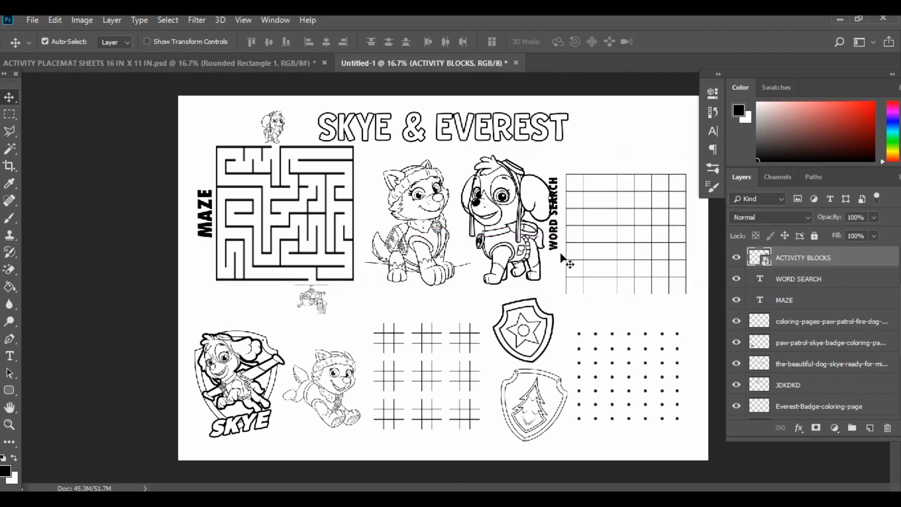
pyautogui.moveTo(565, 250); pyautogui.dragTo(564, 266)
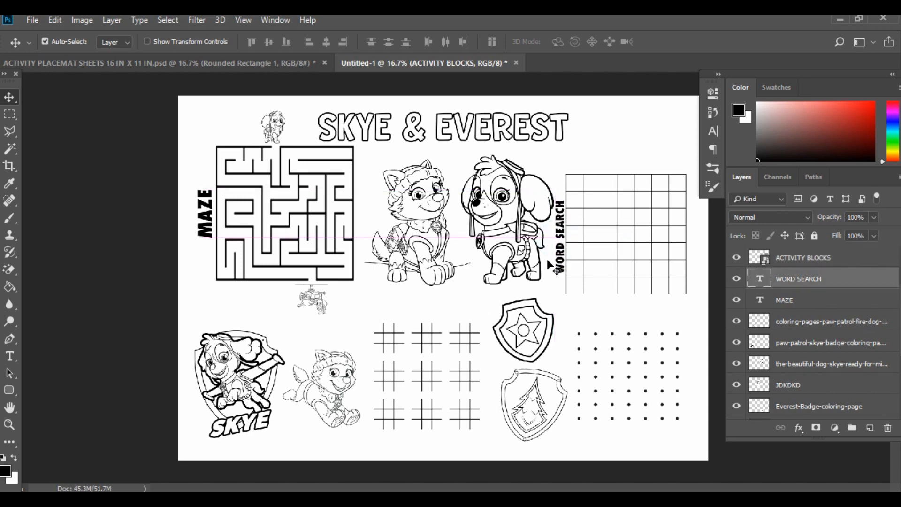
# Scale the large Skye picture down and move it closer to Everest, clear of the WORD SEARCH label.
pyautogui.click(514, 257)
pyautogui.hotkey('ctrl', 't')
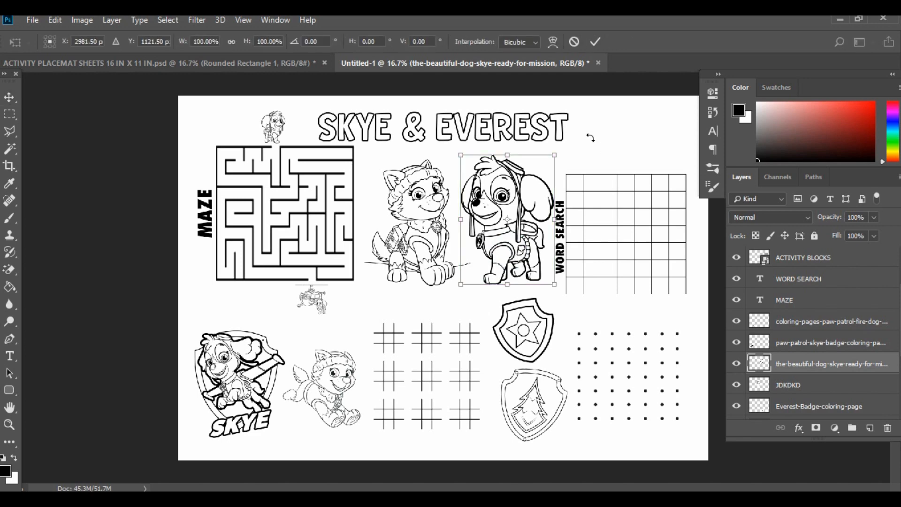
pyautogui.moveTo(555, 156); pyautogui.dragTo(535, 181)
pyautogui.moveTo(521, 224); pyautogui.dragTo(516, 216)
pyautogui.press('Return')
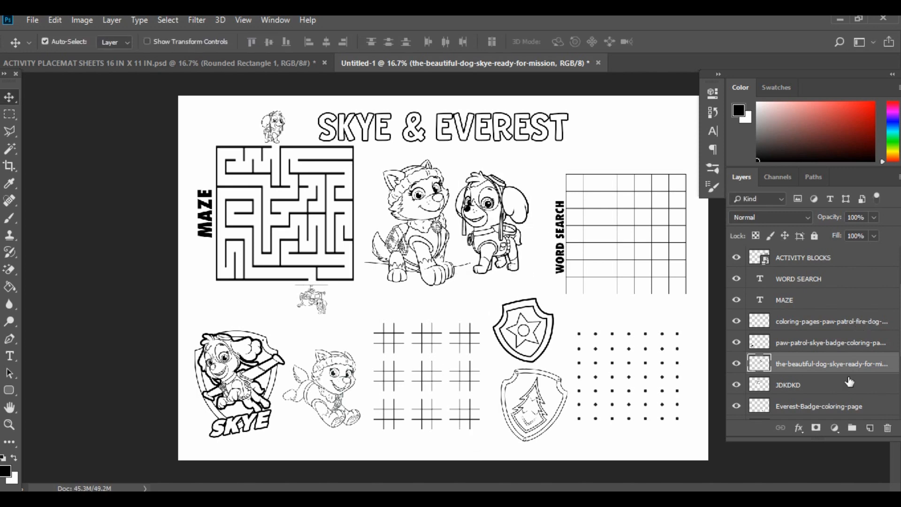
# Add the text TICK TACK TOE on a new layer just above the noughts-and-crosses grids.
pyautogui.scroll(3, 861, 347)
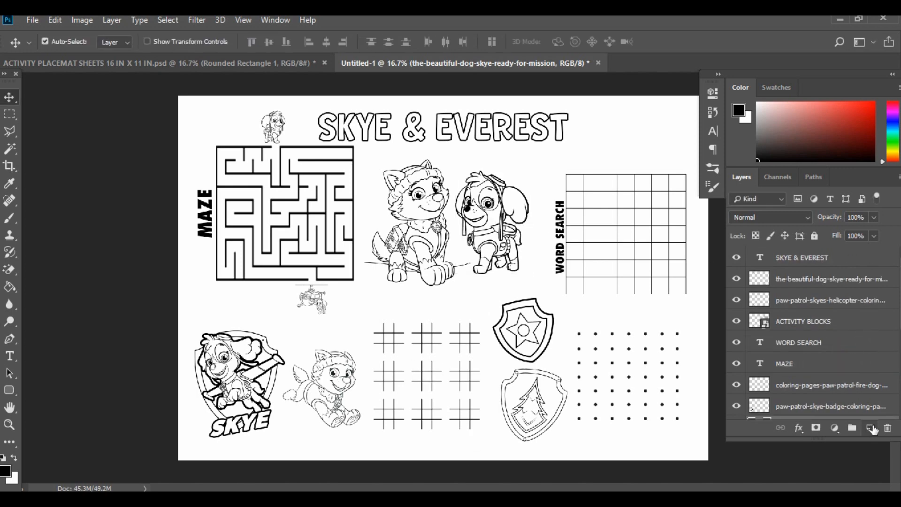
pyautogui.click(870, 430)
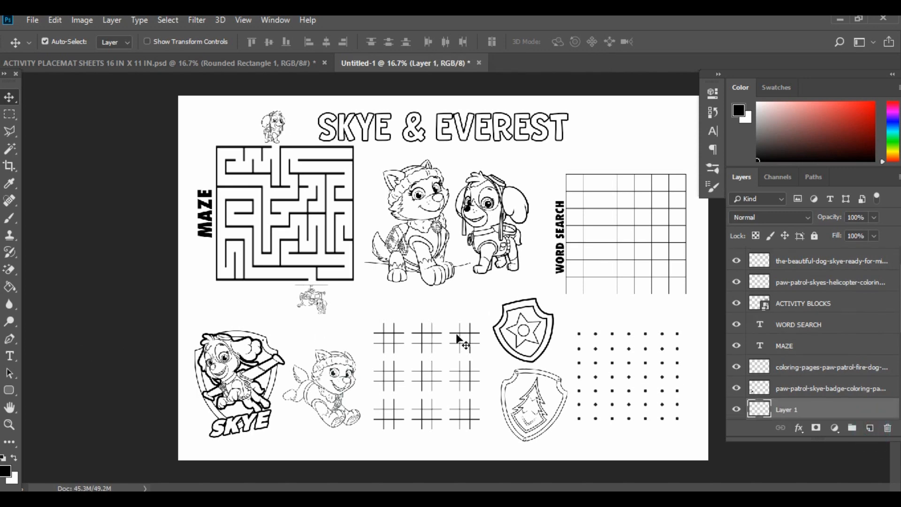
pyautogui.click(12, 358)
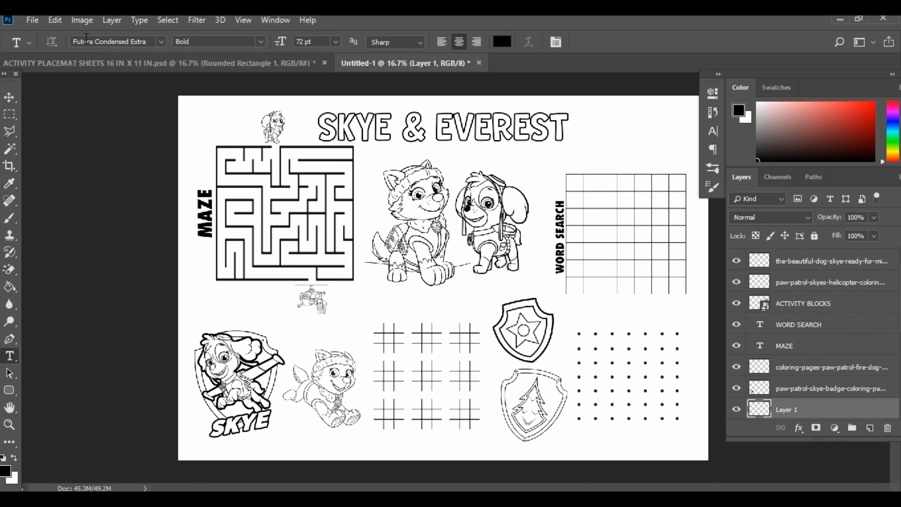
pyautogui.click(421, 308)
pyautogui.write('TICK')
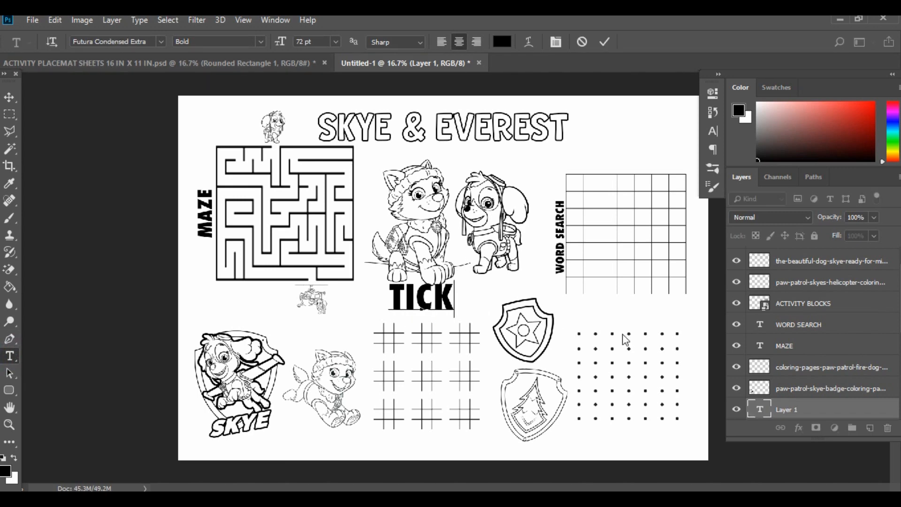
pyautogui.write(' TAC')
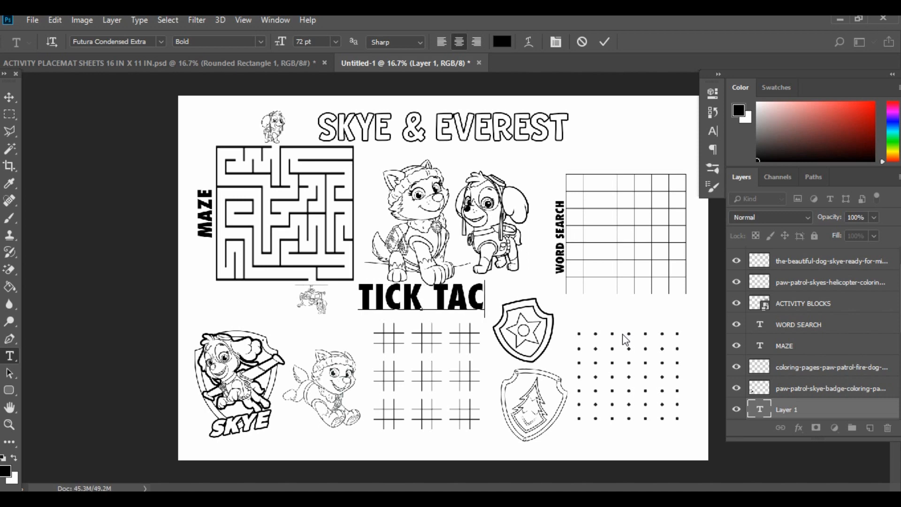
pyautogui.write('K TOE')
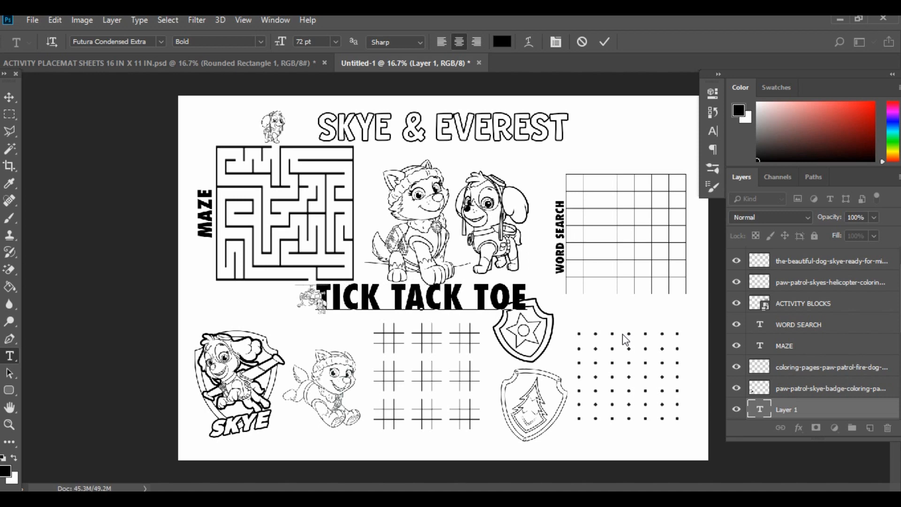
pyautogui.click(10, 97)
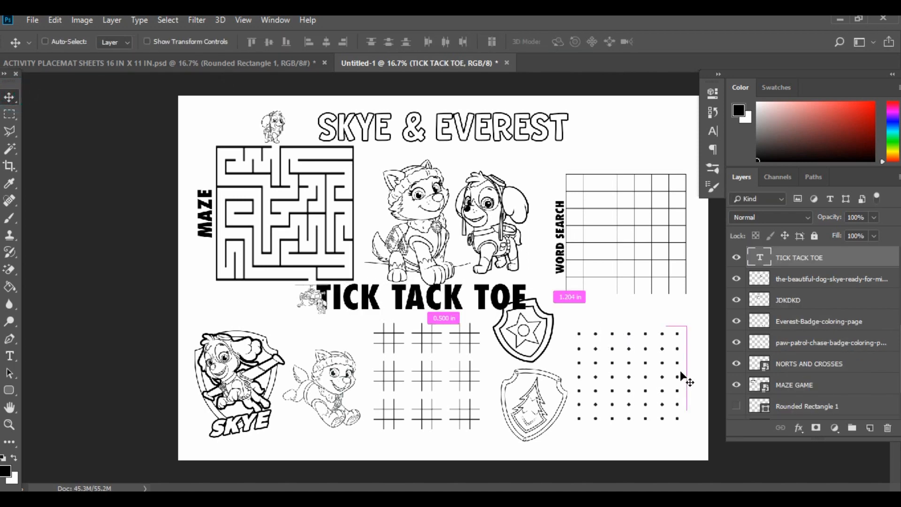
# Scale the TICK TACK TOE label to 43.81% and centre it just above the noughts-and-crosses grids.
pyautogui.hotkey('ctrl', 't')
pyautogui.moveTo(316, 280); pyautogui.dragTo(434, 301)
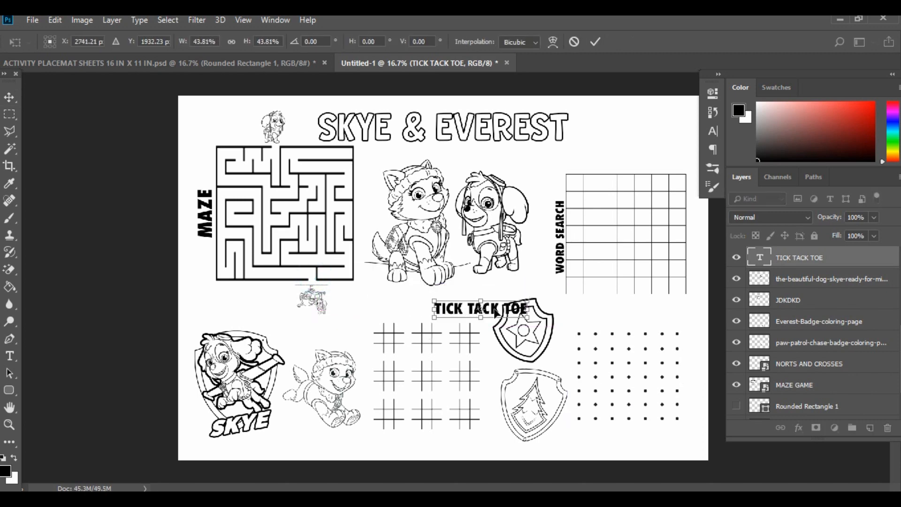
pyautogui.moveTo(496, 311); pyautogui.dragTo(444, 318)
pyautogui.press('Up')
pyautogui.press('Up')
pyautogui.press('Up')
pyautogui.press('Up')
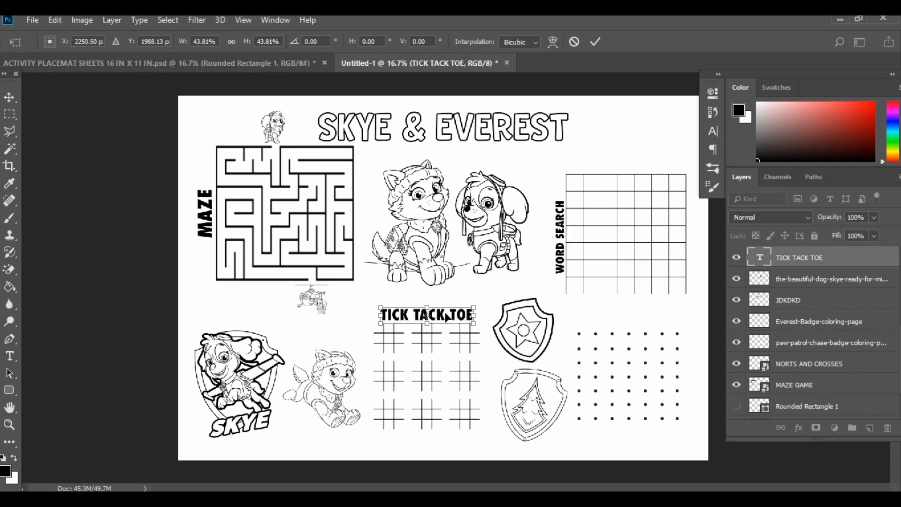
pyautogui.press('Up')
pyautogui.press('Up')
pyautogui.press('Right')
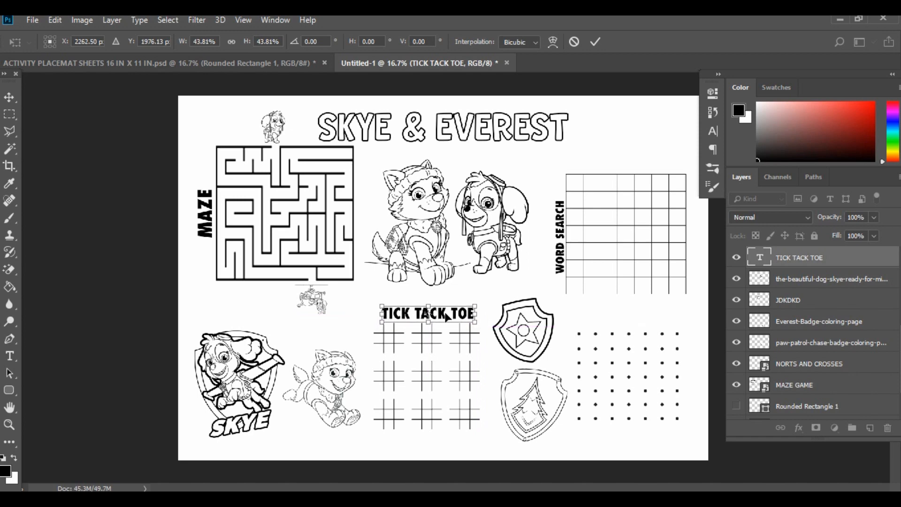
pyautogui.press('Return')
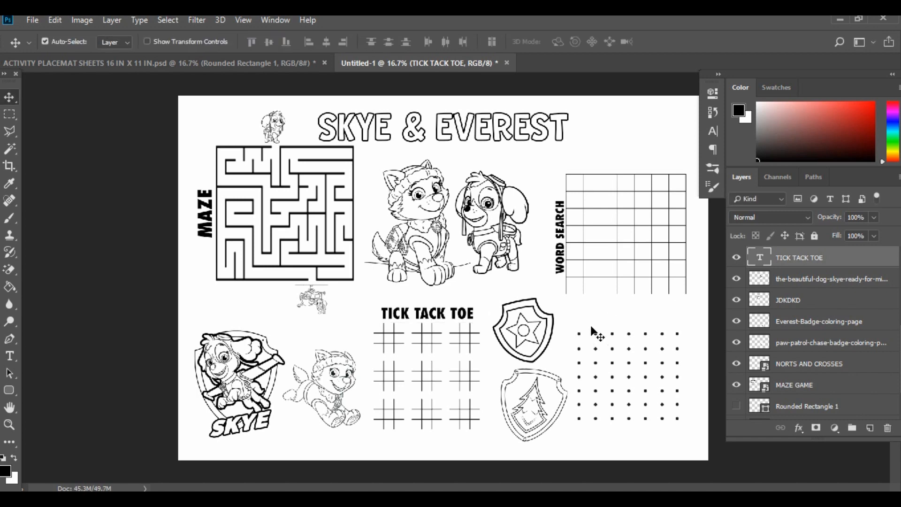
# Duplicate the TICK TACK TOE label, place the copy above the dot grid and change its text to DOT GAME.
pyautogui.moveTo(872, 262); pyautogui.dragTo(870, 428)
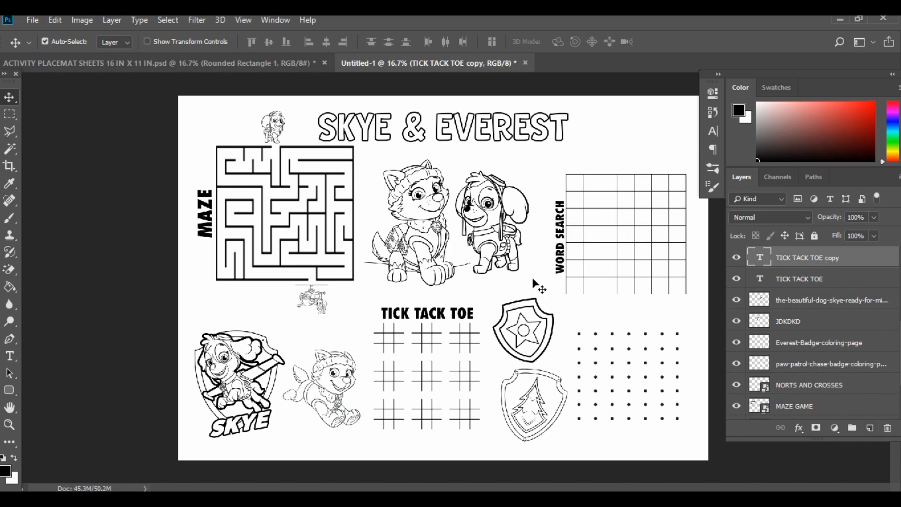
pyautogui.moveTo(442, 319); pyautogui.dragTo(644, 327)
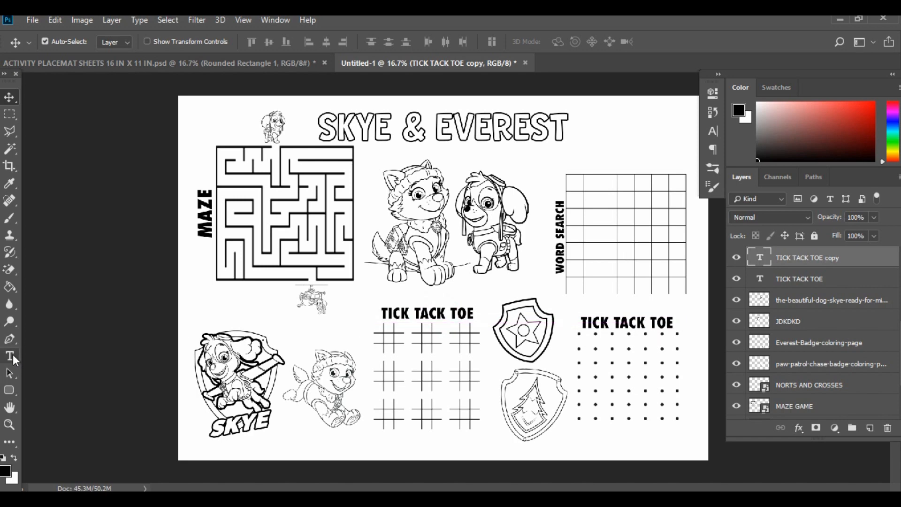
pyautogui.click(11, 355)
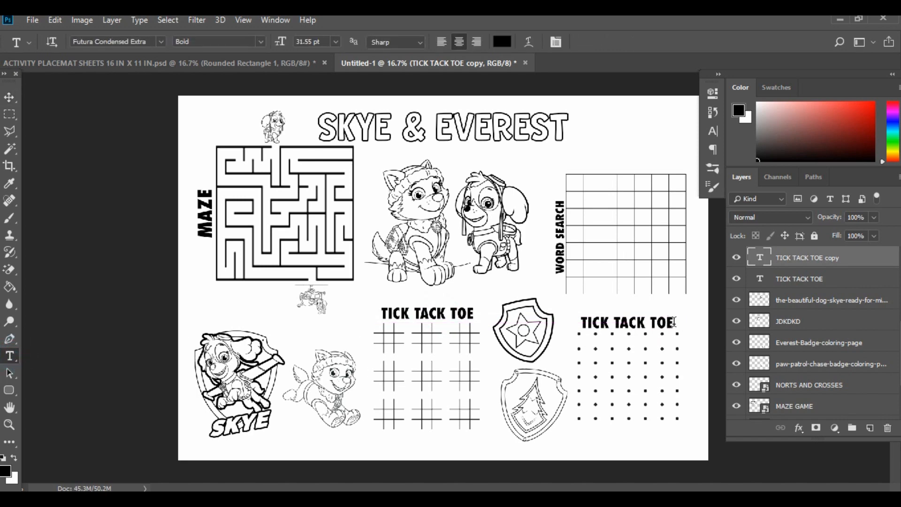
pyautogui.moveTo(674, 322); pyautogui.dragTo(580, 325)
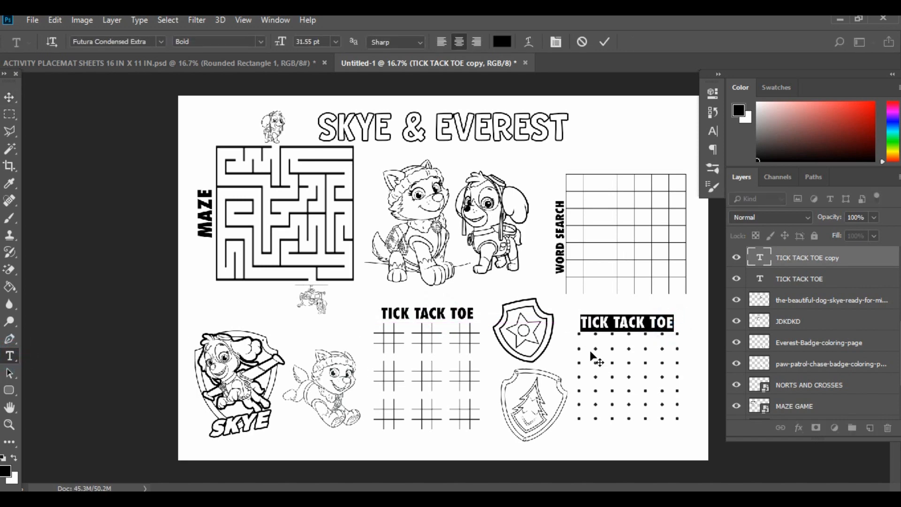
pyautogui.write('DOT GAME')
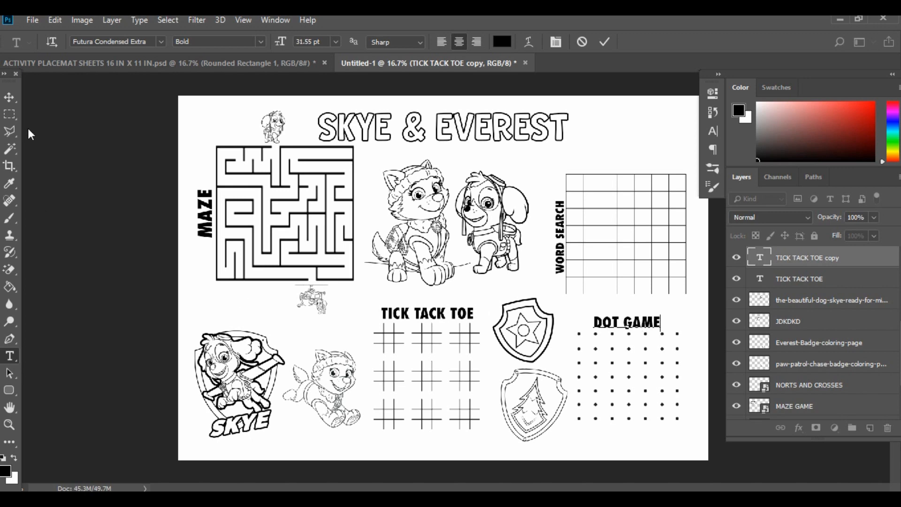
pyautogui.click(12, 97)
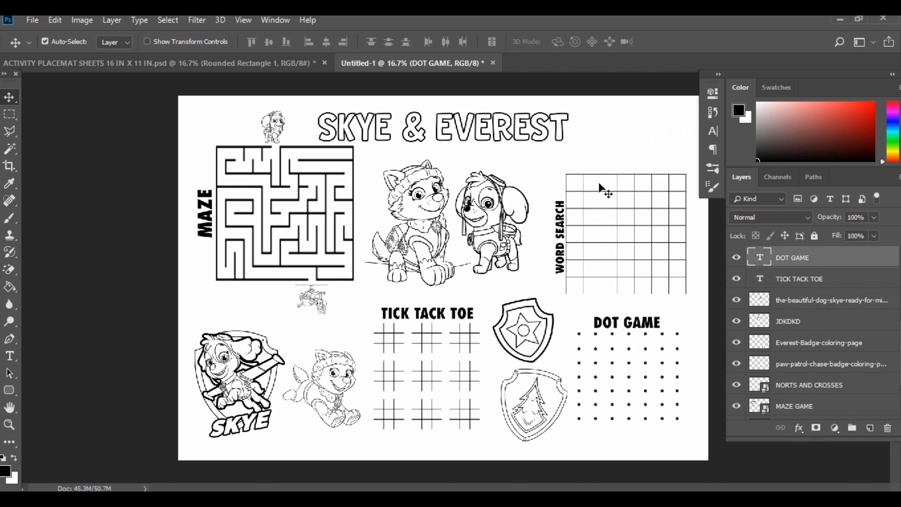
pyautogui.click(698, 259)
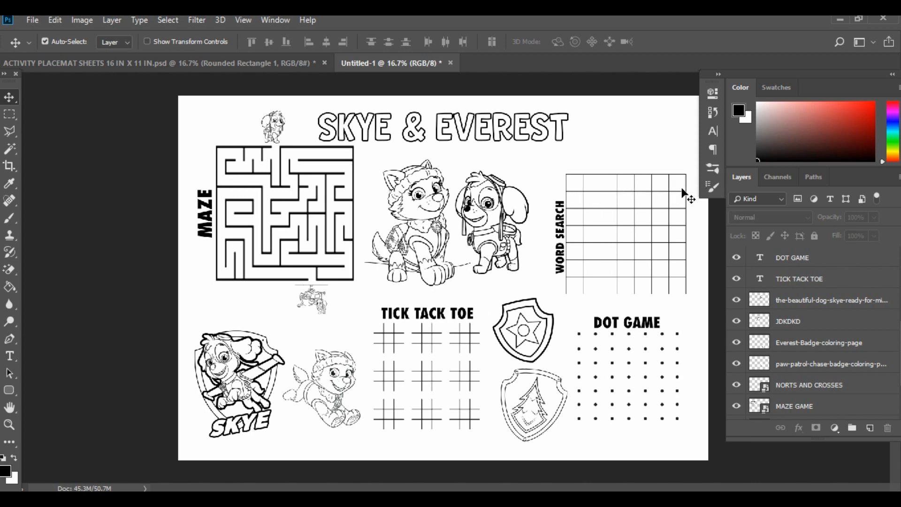
# Add the word SKYE on a new layer above the word search grid in Futura Condensed BT Medium, 72 pt.
pyautogui.scroll(5, 852, 308)
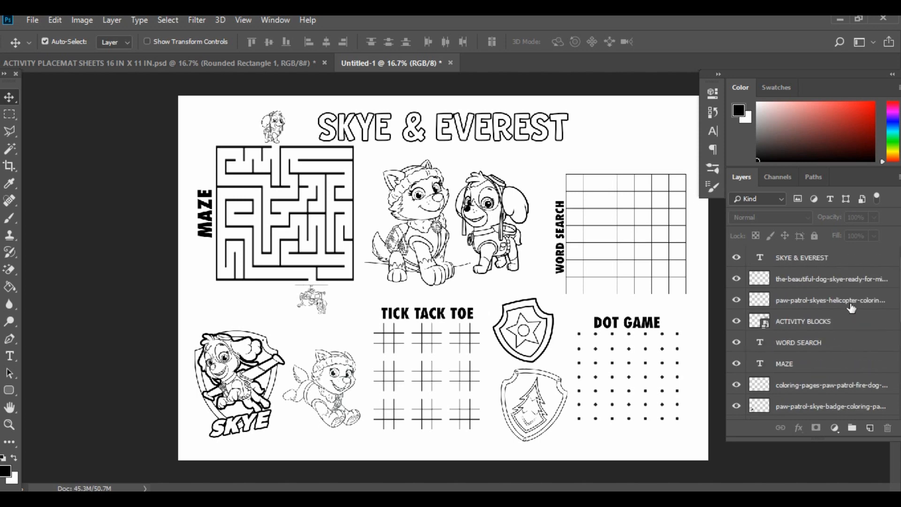
pyautogui.click(840, 257)
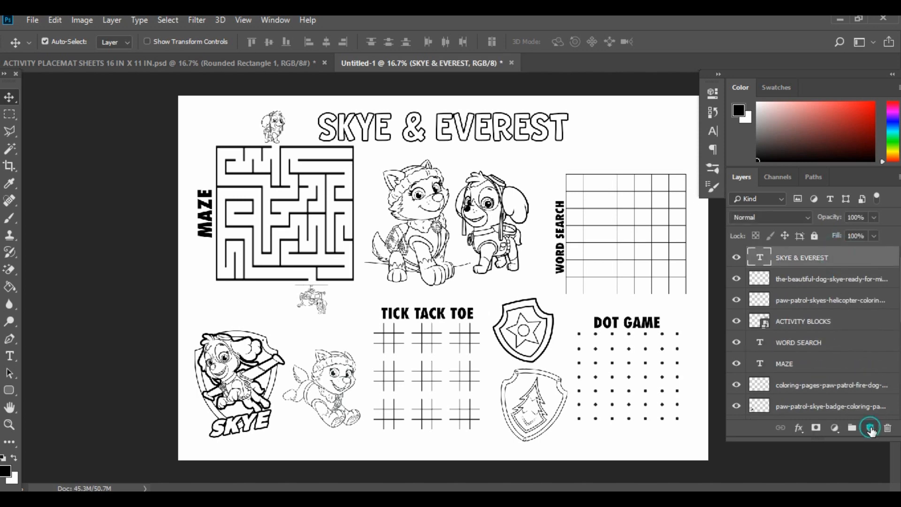
pyautogui.click(870, 427)
pyautogui.click(10, 356)
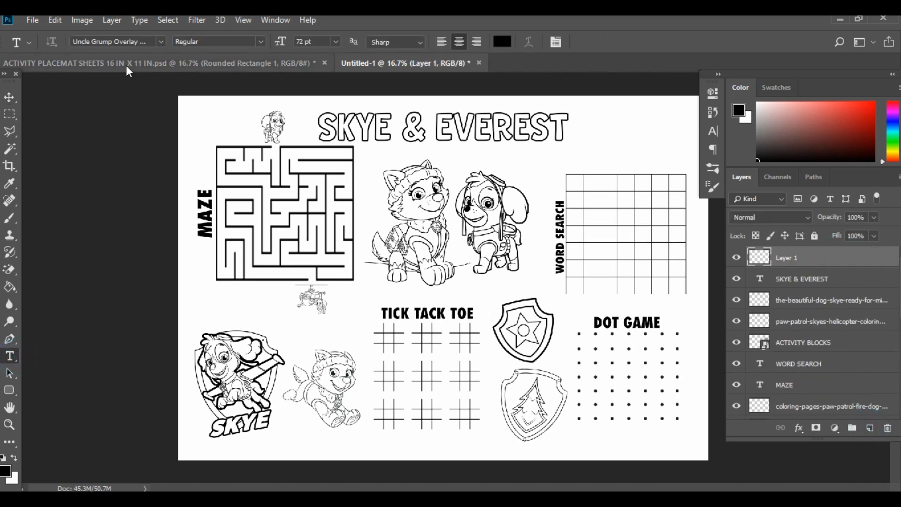
pyautogui.click(160, 41)
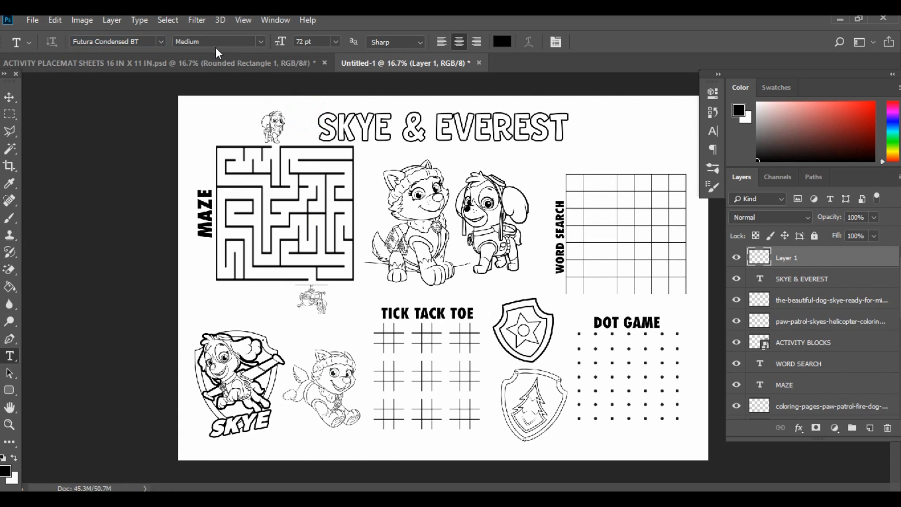
pyautogui.click(594, 147)
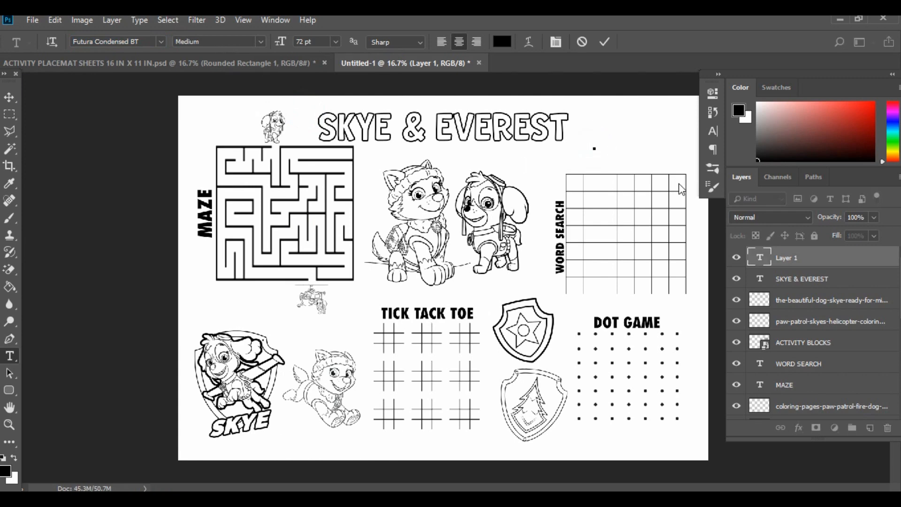
pyautogui.write('SKYE')
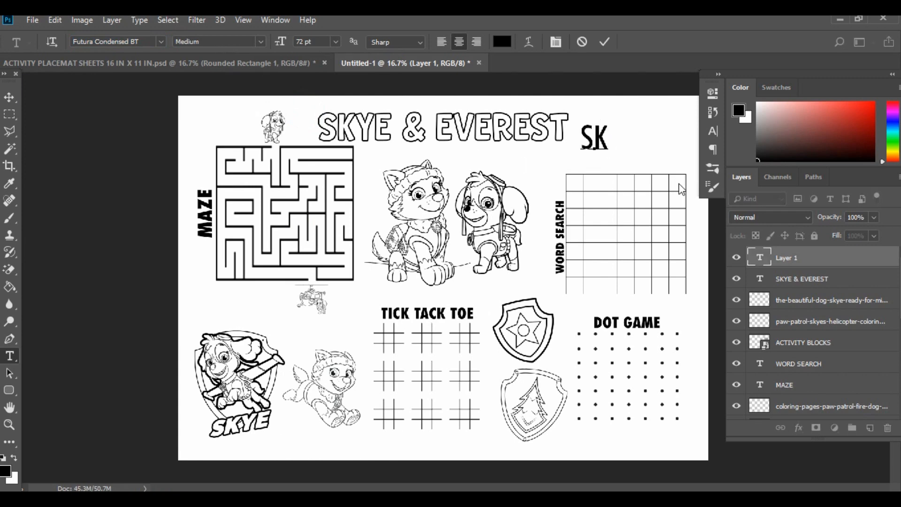
pyautogui.click(11, 96)
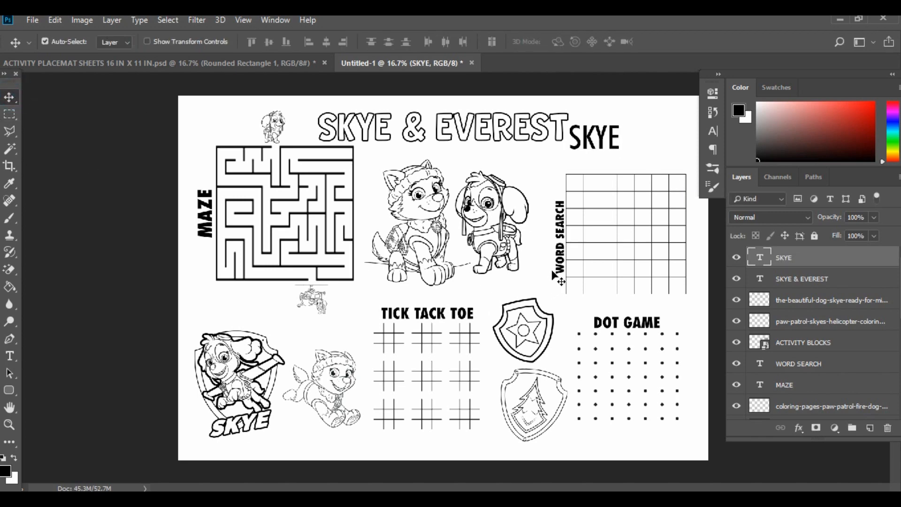
# Scale the small SKYE word above the word search grid to 36.61%.
pyautogui.hotkey('ctrl', 't')
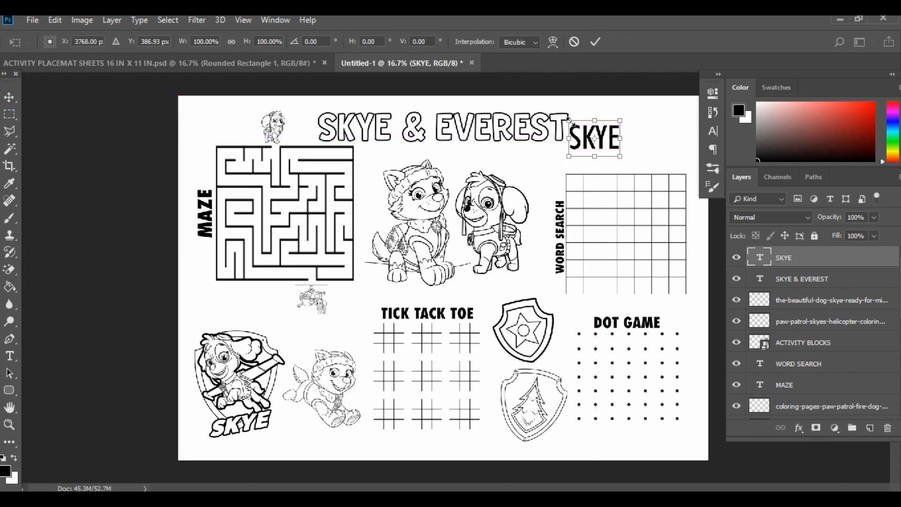
pyautogui.moveTo(569, 121); pyautogui.dragTo(600, 142)
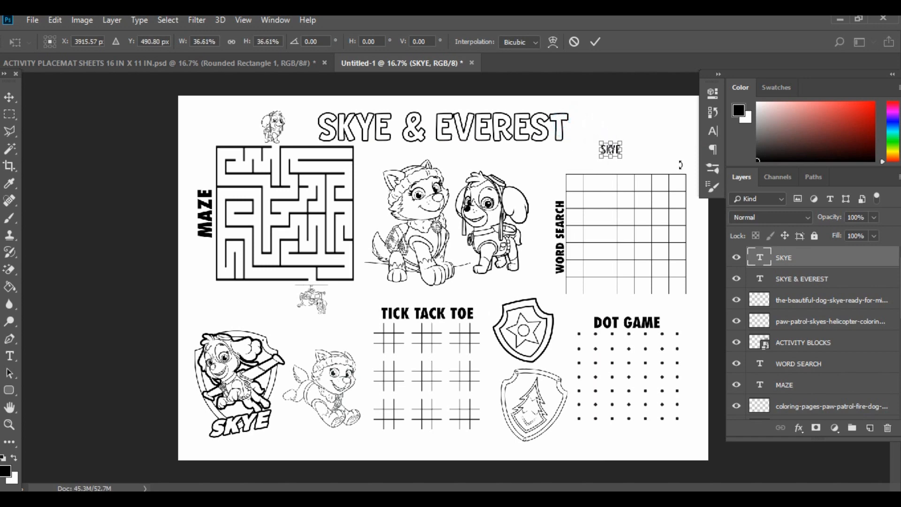
pyautogui.press('Return')
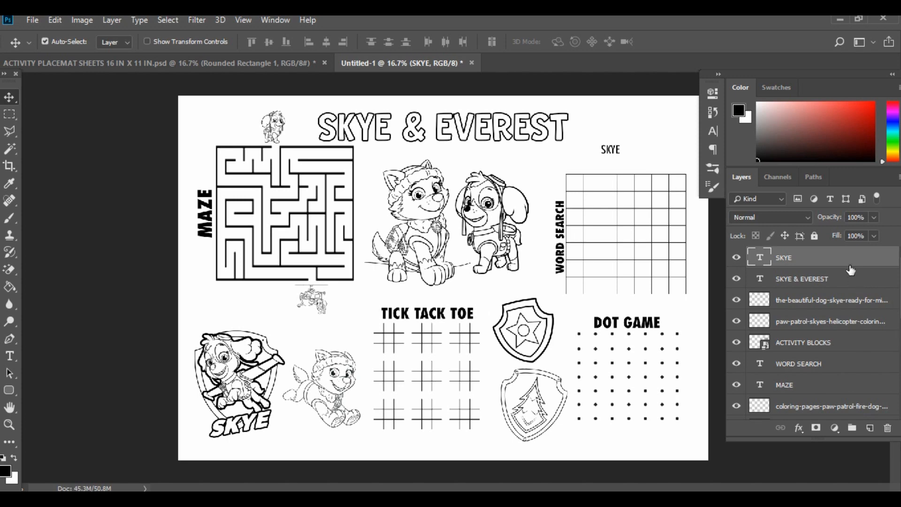
# Duplicate the SKYE word, place the copy directly below it and change its text to EVEREST.
pyautogui.moveTo(851, 263); pyautogui.dragTo(869, 427)
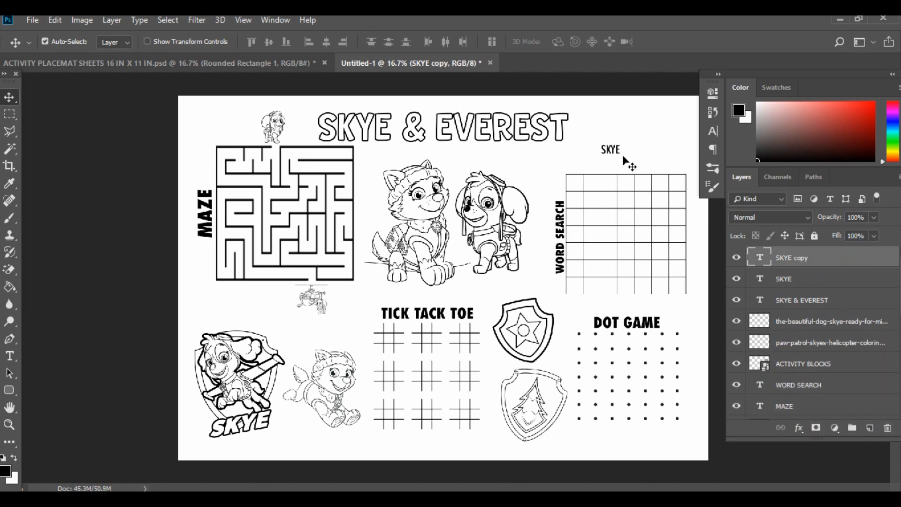
pyautogui.moveTo(618, 155); pyautogui.dragTo(617, 169)
pyautogui.click(10, 355)
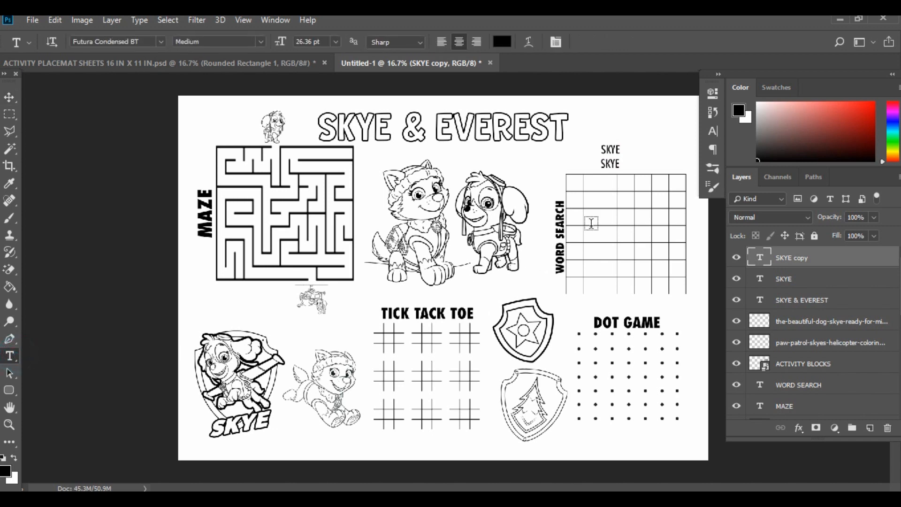
pyautogui.doubleClick(619, 164)
pyautogui.write('EVEREST')
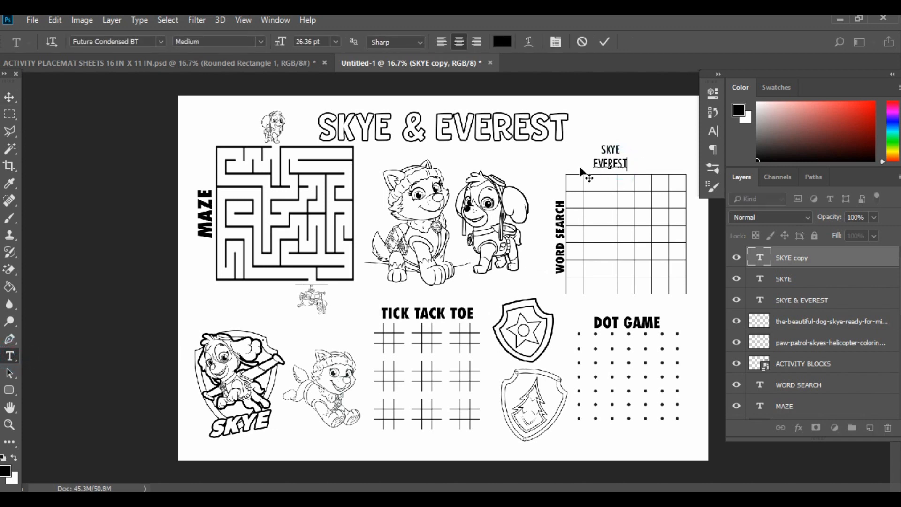
pyautogui.click(11, 97)
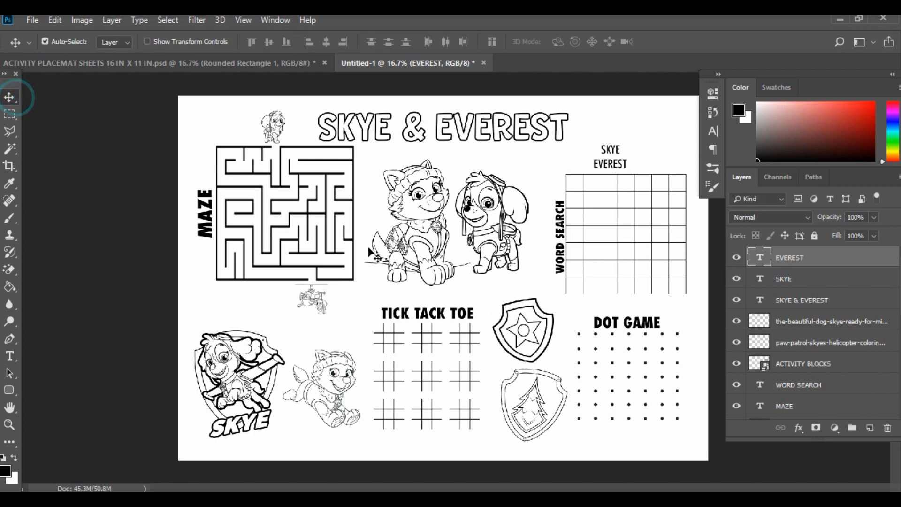
# Duplicate the EVEREST word, place the copy to its right above the word search grid and change its text to PAW.
pyautogui.moveTo(868, 262); pyautogui.dragTo(870, 428)
pyautogui.moveTo(612, 164); pyautogui.dragTo(656, 166)
pyautogui.click(9, 356)
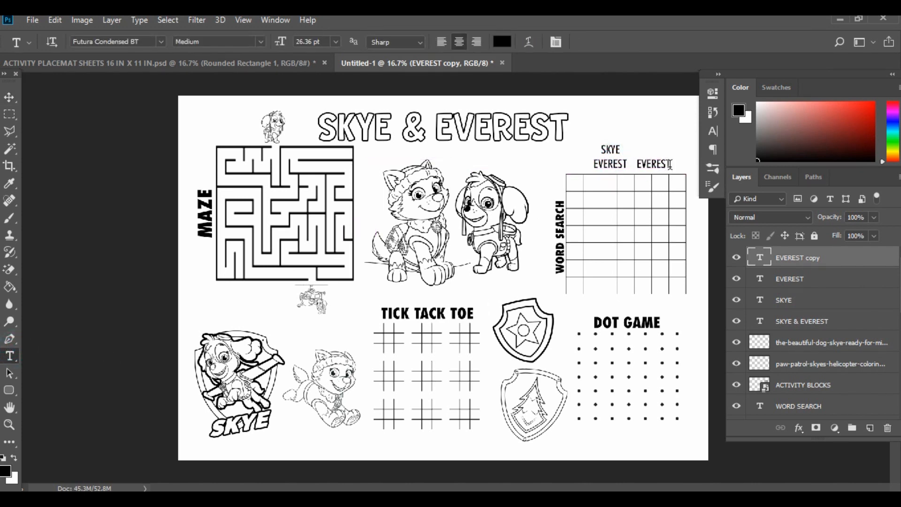
pyautogui.moveTo(671, 164); pyautogui.dragTo(634, 164)
pyautogui.write('PAW')
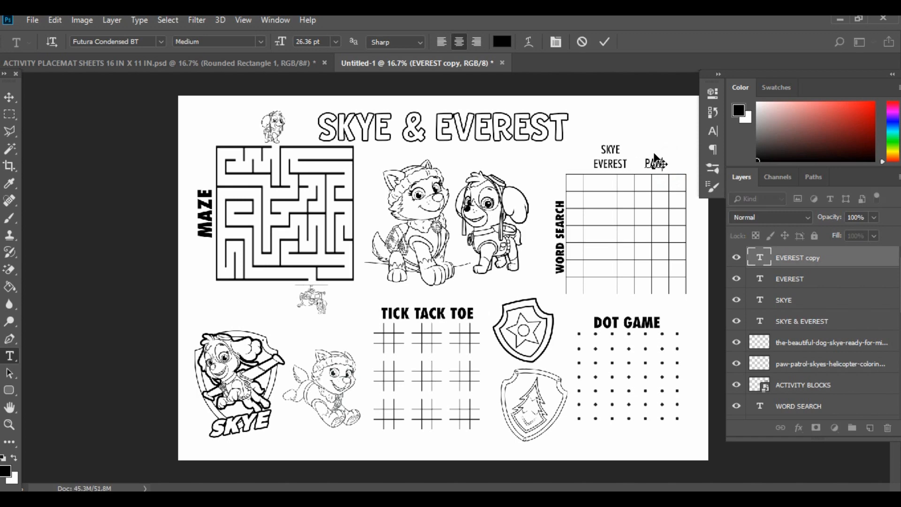
pyautogui.click(9, 98)
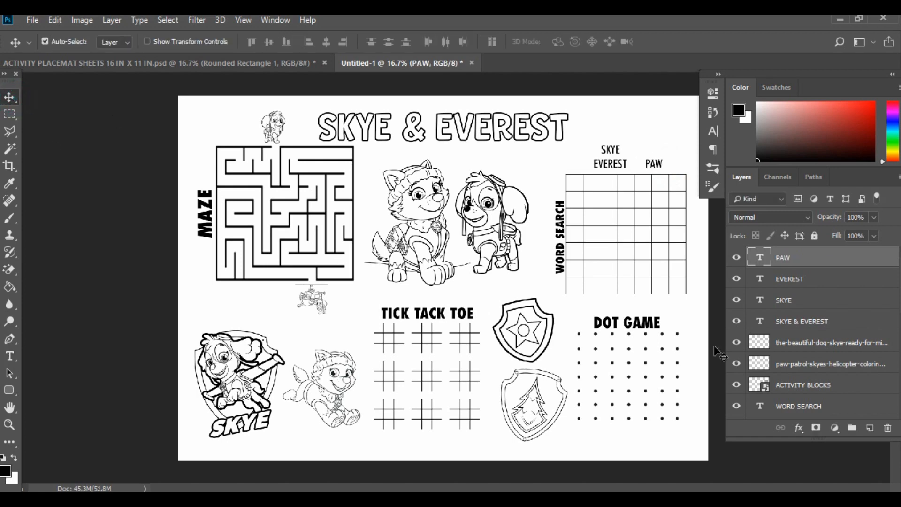
# Duplicate the PAW word, place the copy directly above it and change its text to PATROL.
pyautogui.moveTo(831, 256); pyautogui.dragTo(869, 427)
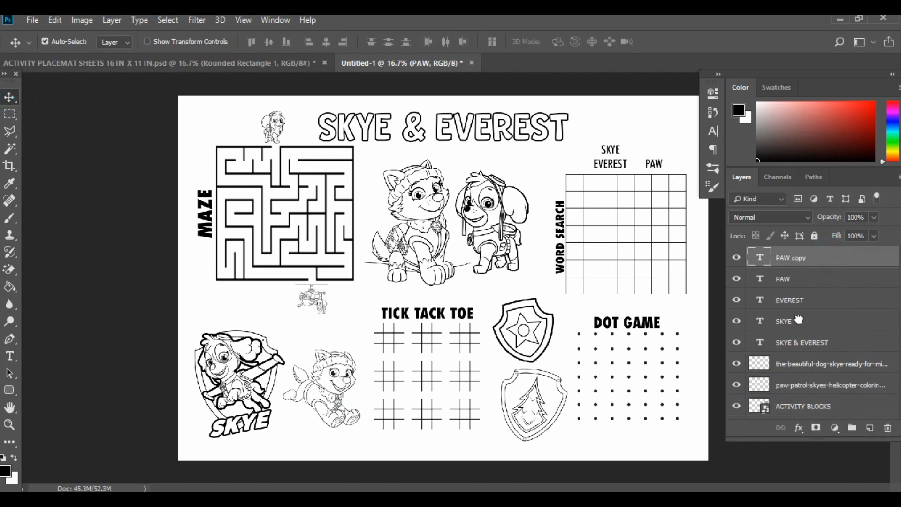
pyautogui.moveTo(662, 167); pyautogui.dragTo(660, 150)
pyautogui.click(12, 357)
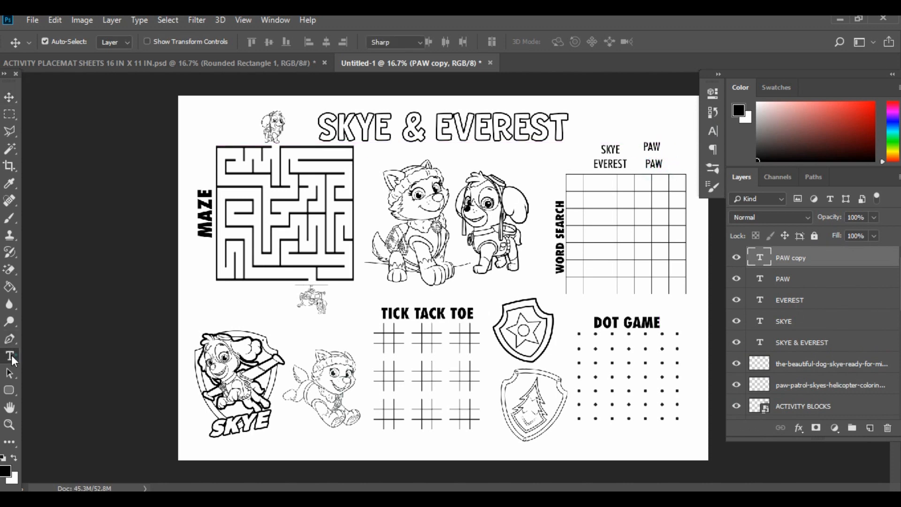
pyautogui.doubleClick(660, 148)
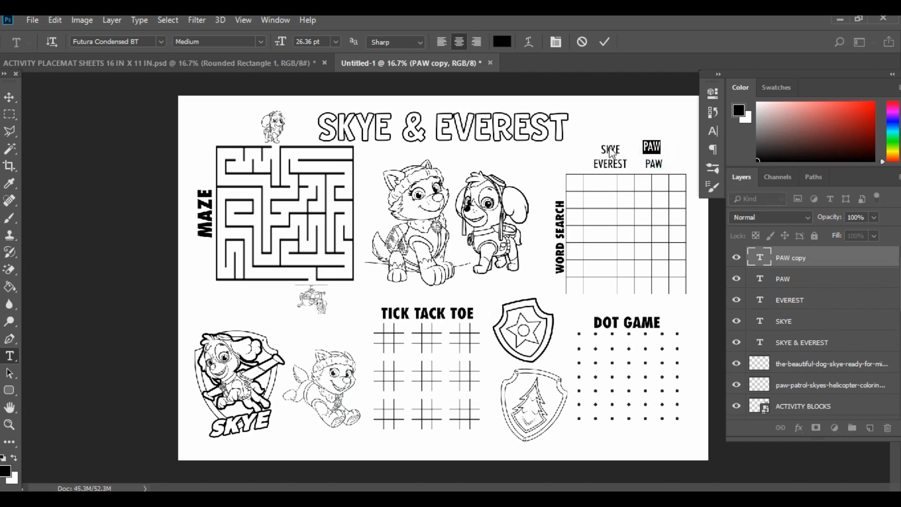
pyautogui.write('PATROL')
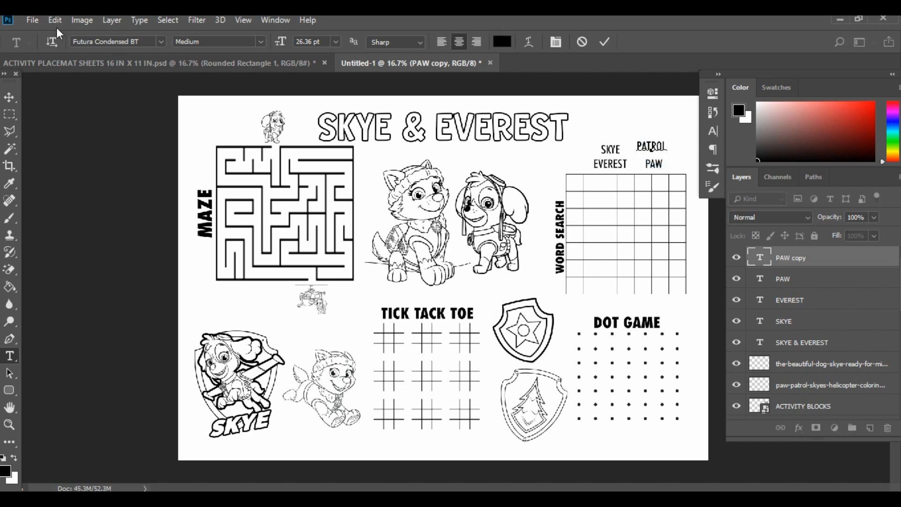
pyautogui.click(9, 97)
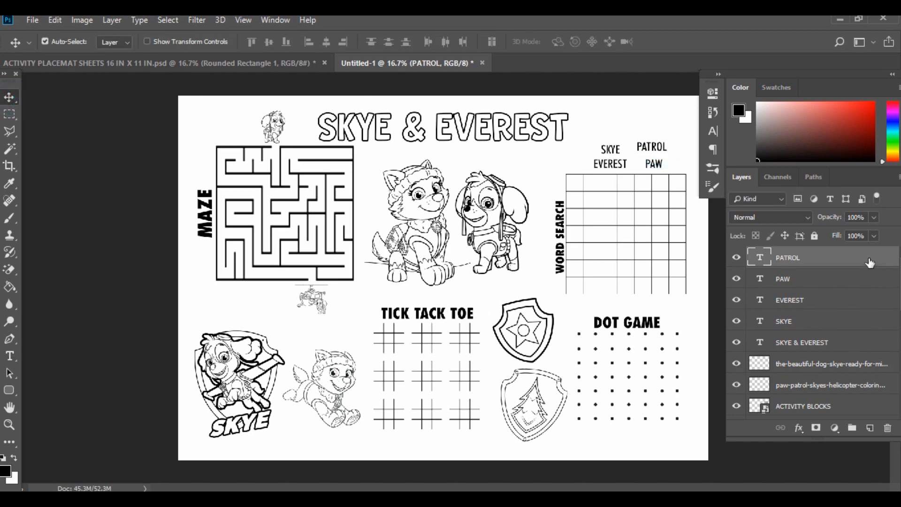
# Duplicate the PATROL word, place the copy directly above it and change its text to FUN.
pyautogui.moveTo(655, 151); pyautogui.dragTo(657, 134)
pyautogui.click(9, 356)
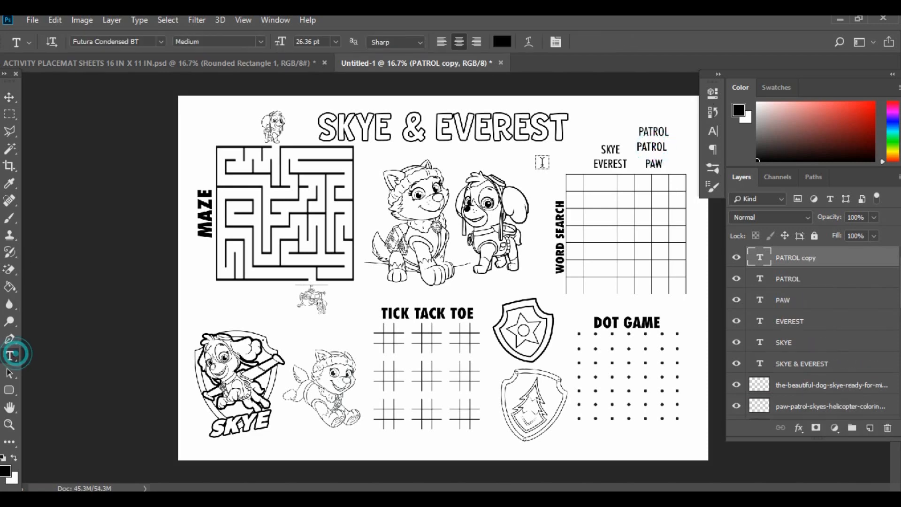
pyautogui.doubleClick(669, 131)
pyautogui.write('FUN')
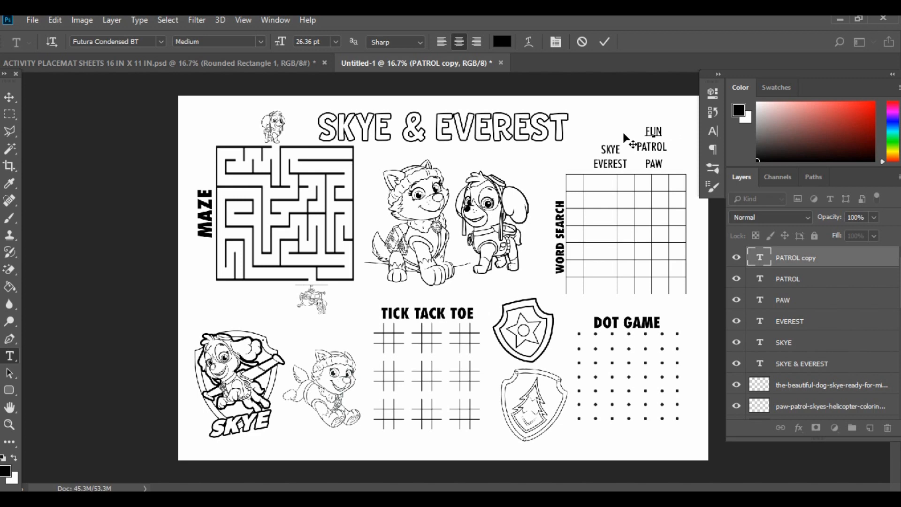
pyautogui.click(9, 97)
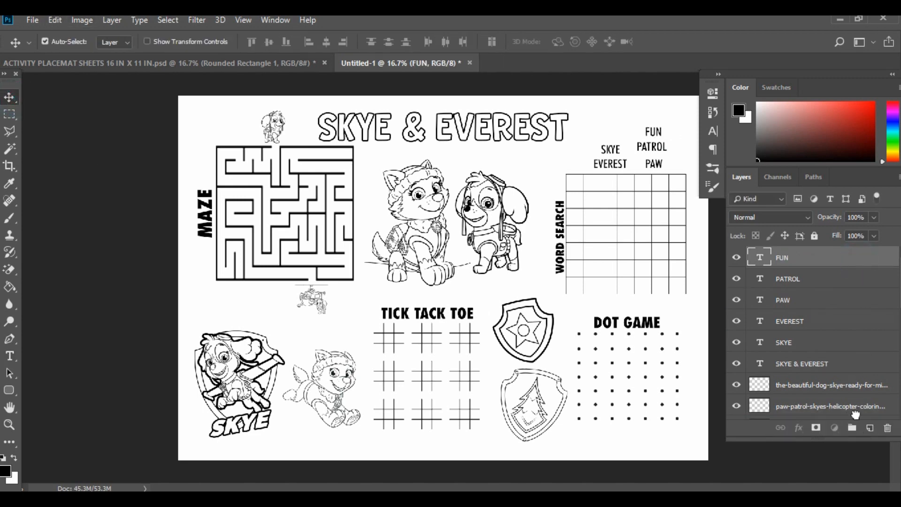
# Duplicate the FUN word, place the copy to its left above SKYE and change its text to CAKE.
pyautogui.moveTo(659, 133); pyautogui.dragTo(619, 134)
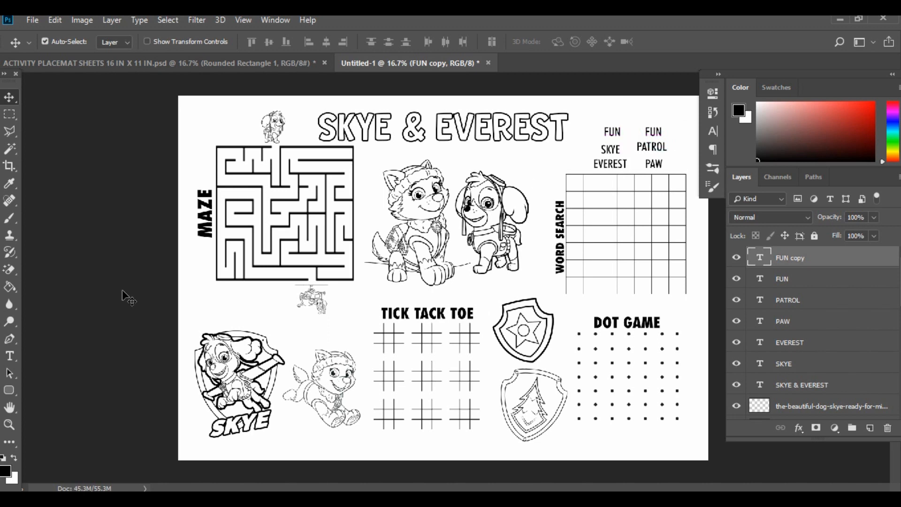
pyautogui.click(10, 357)
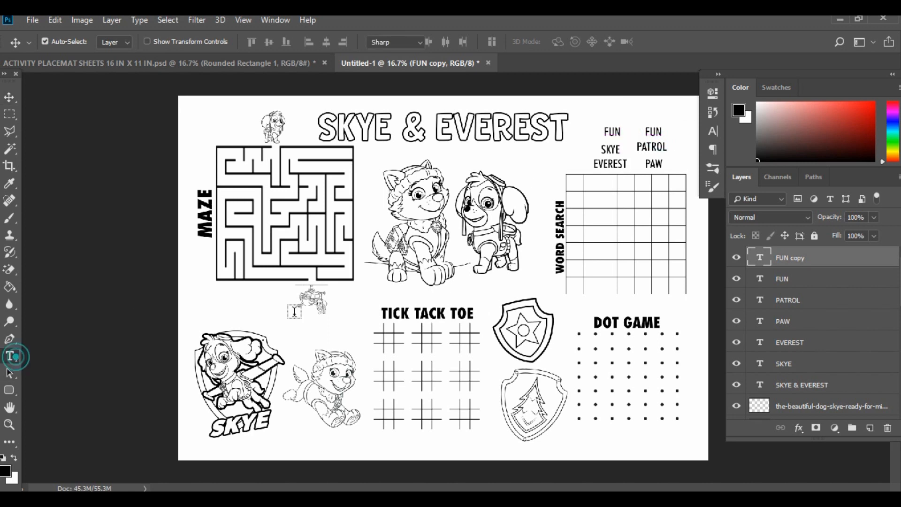
pyautogui.doubleClick(619, 132)
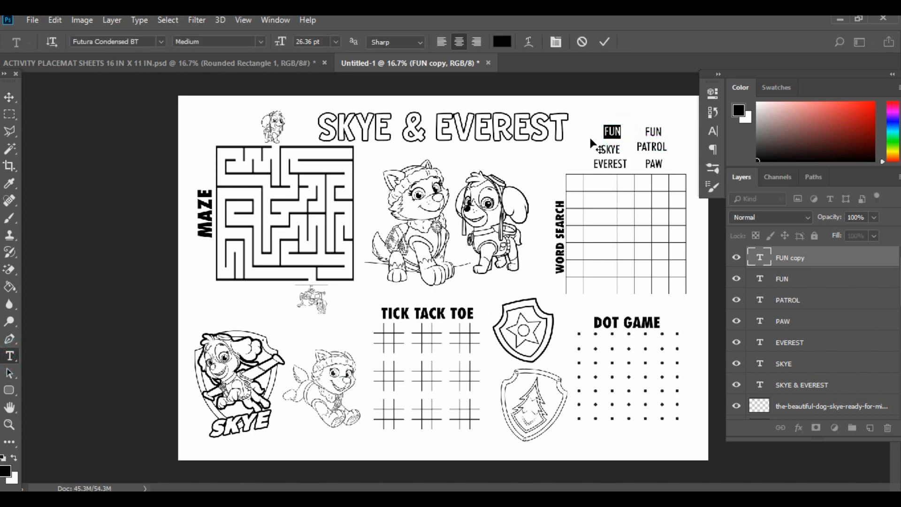
pyautogui.write('CAKE')
pyautogui.click(10, 96)
# Duplicate the CAKE word, place the copy just above it and change its text to PARTY.
pyautogui.moveTo(859, 259); pyautogui.dragTo(870, 428)
pyautogui.moveTo(624, 139); pyautogui.dragTo(634, 123)
pyautogui.click(10, 355)
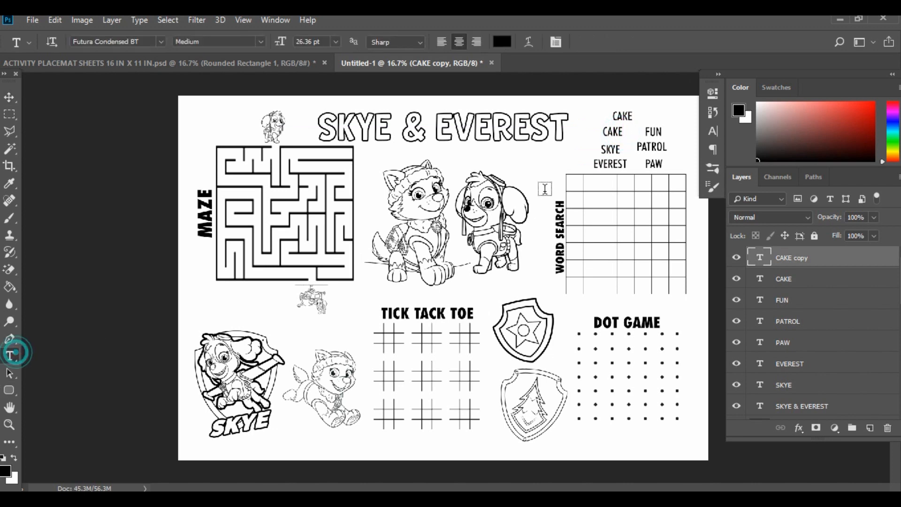
pyautogui.doubleClick(632, 116)
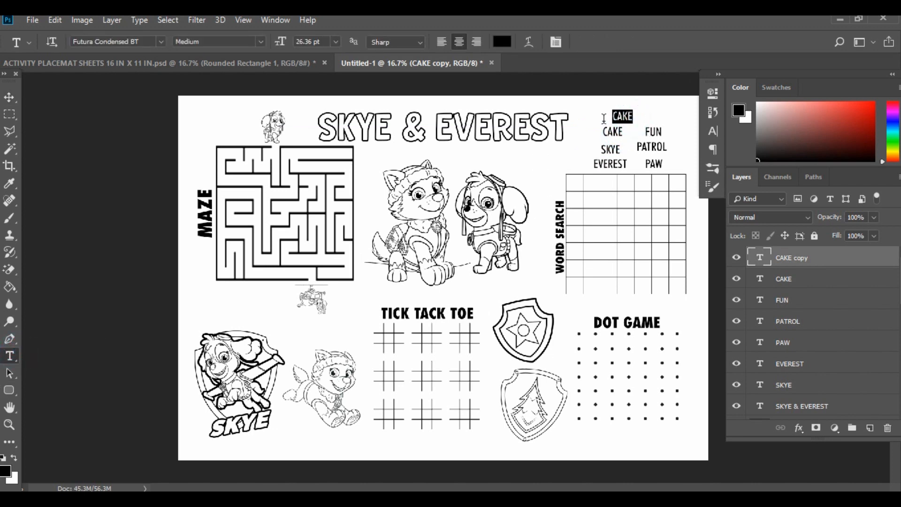
pyautogui.write('PARTY')
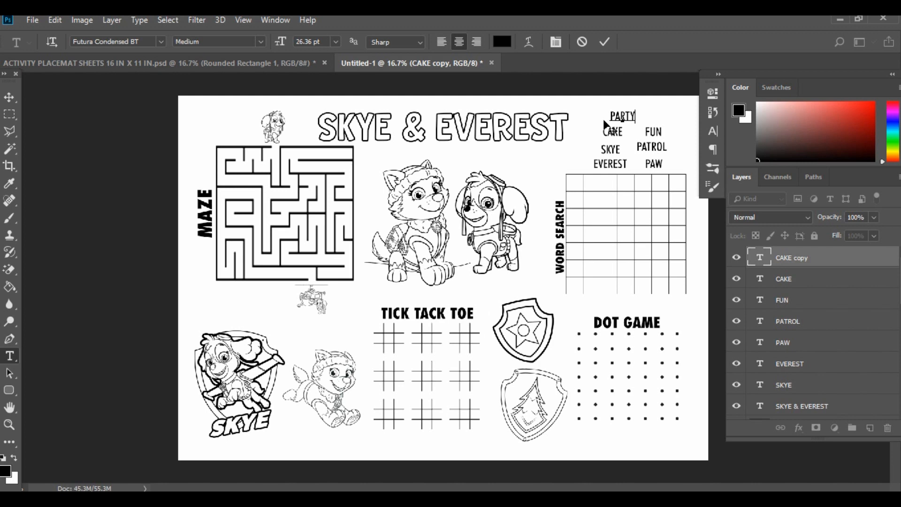
pyautogui.click(12, 99)
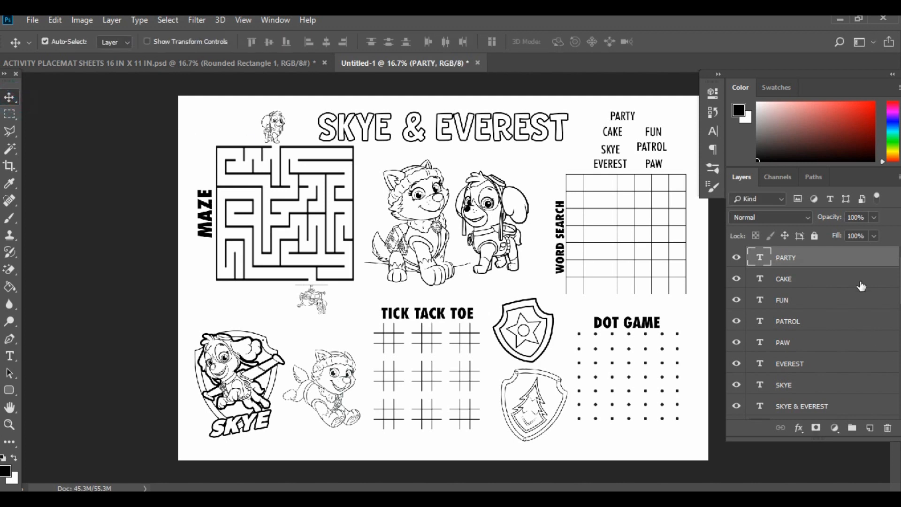
# Duplicate the PARTY word, change the copy's text to BADGE and space it to the right of PARTY, above FUN.
pyautogui.hotkey('ctrl', 'j')
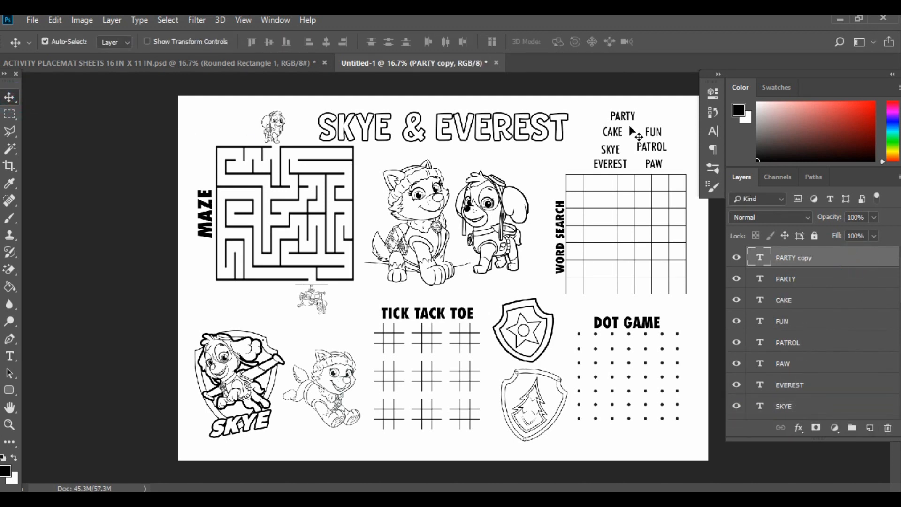
pyautogui.moveTo(629, 119); pyautogui.dragTo(654, 120)
pyautogui.click(10, 356)
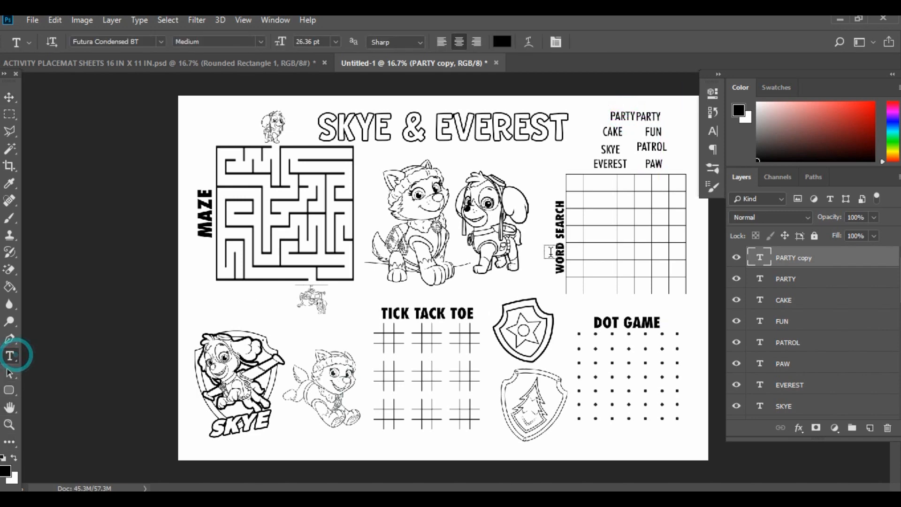
pyautogui.doubleClick(659, 115)
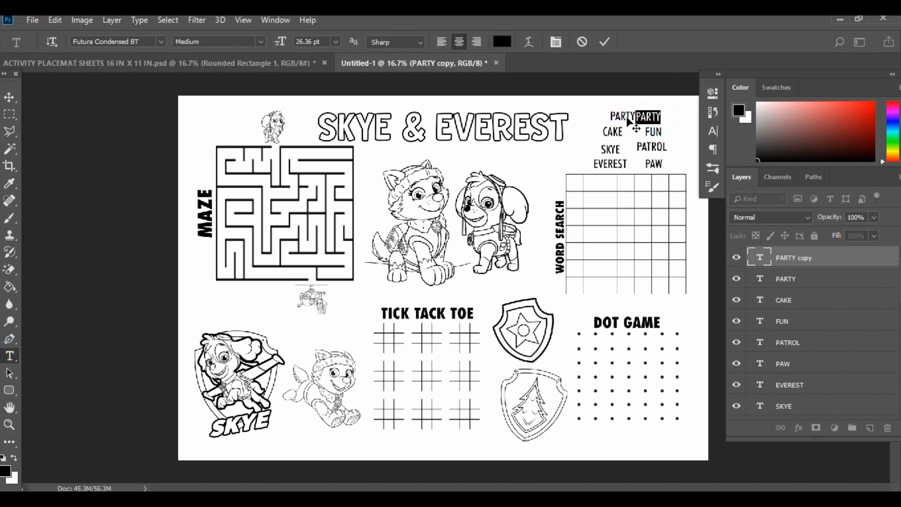
pyautogui.write('BADGE')
pyautogui.click(10, 97)
pyautogui.moveTo(657, 121); pyautogui.dragTo(666, 122)
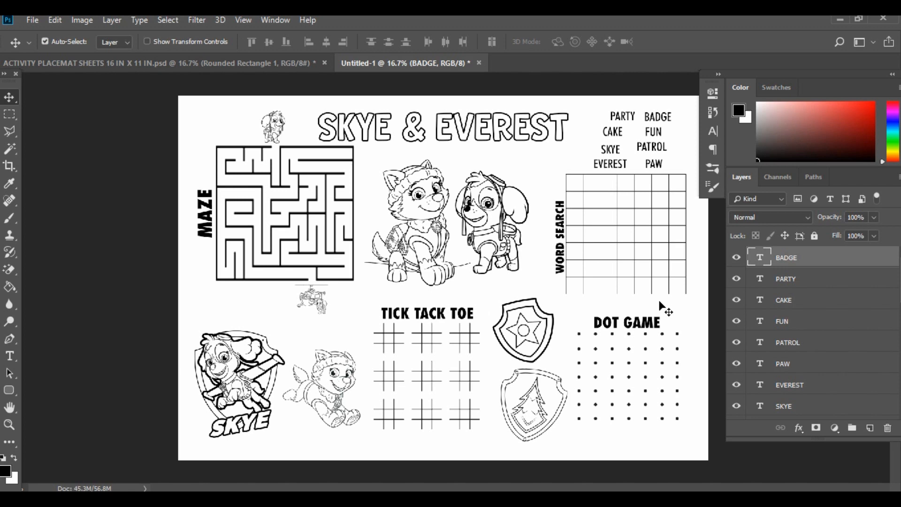
# Add a 72 pt Futura Condensed BT Medium letter S on a new layer below the word search grid and scale it to 51.83%.
pyautogui.click(869, 427)
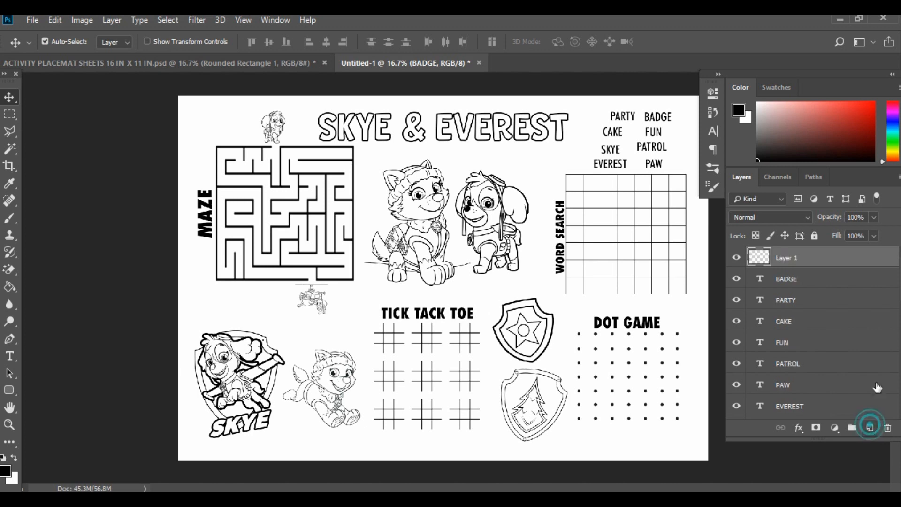
pyautogui.click(10, 356)
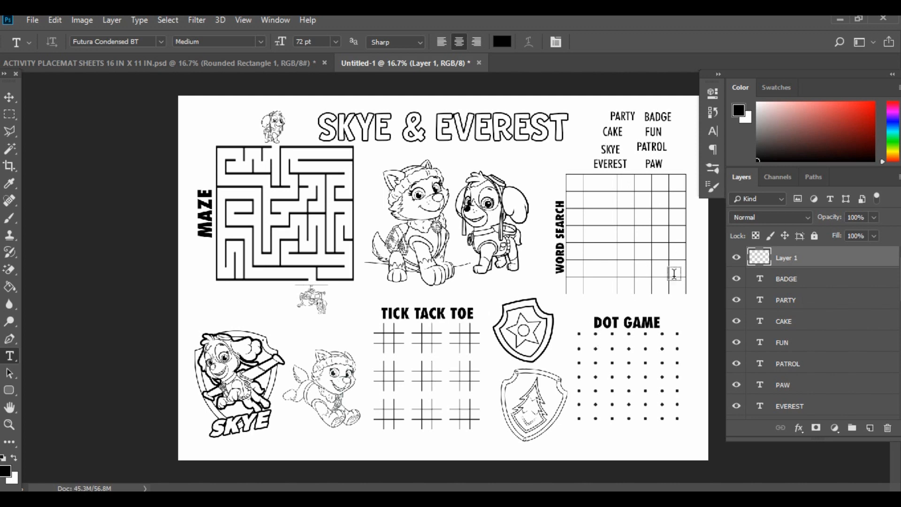
pyautogui.click(588, 308)
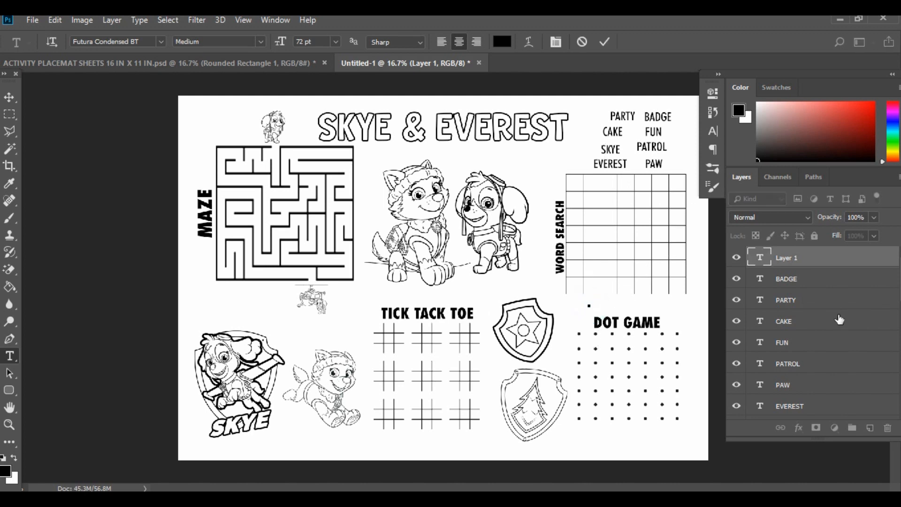
pyautogui.write('S')
pyautogui.click(8, 98)
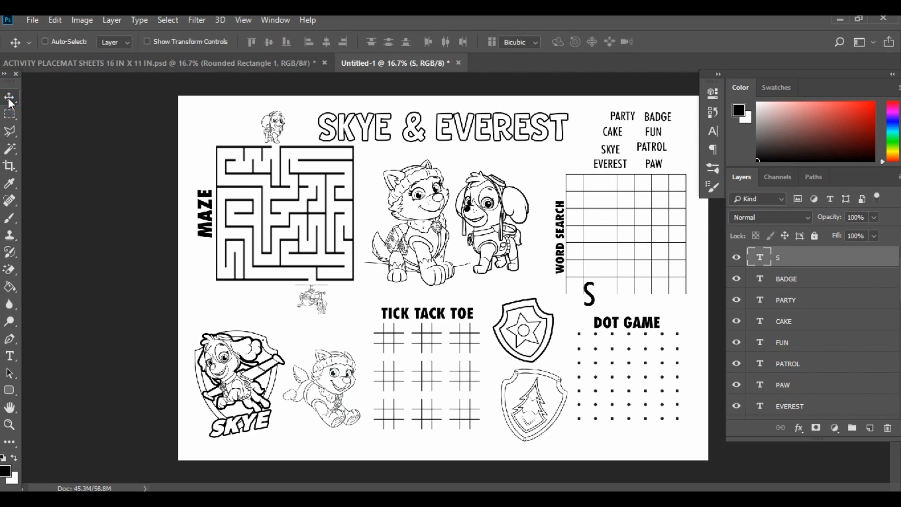
pyautogui.hotkey('ctrl', 't')
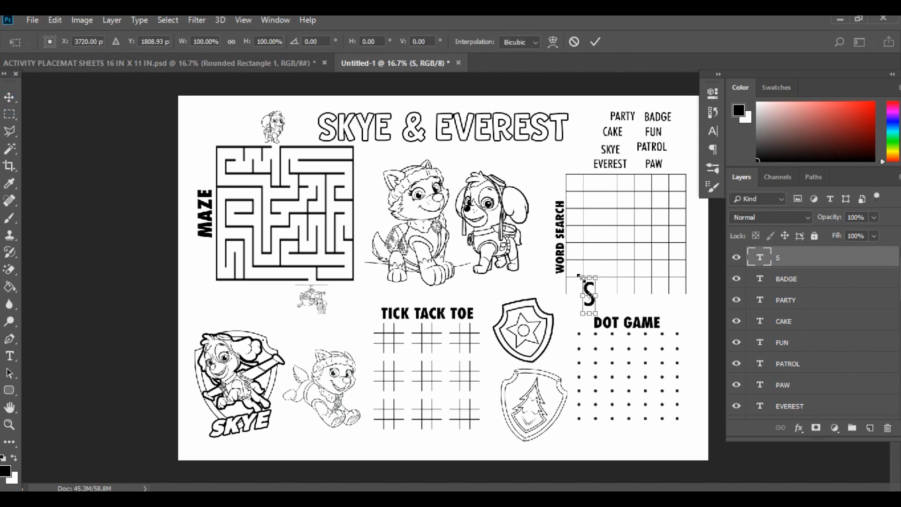
pyautogui.moveTo(579, 277); pyautogui.dragTo(586, 292)
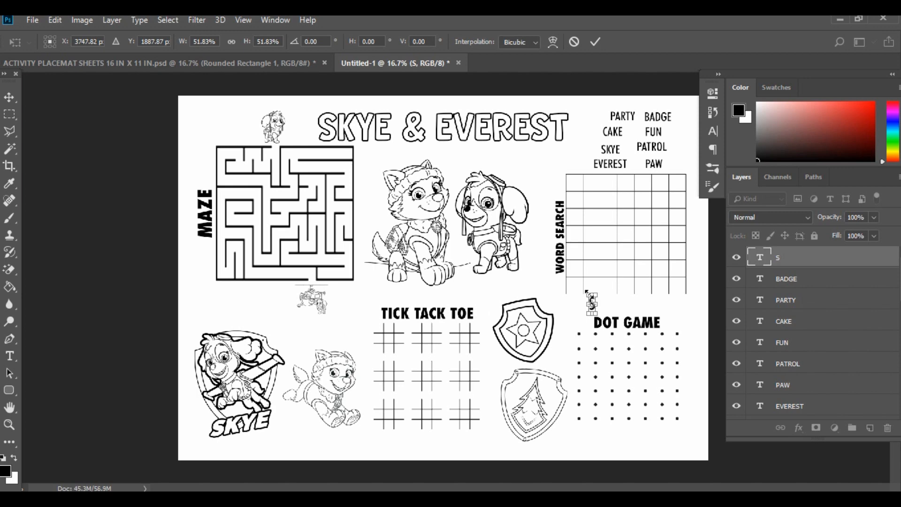
pyautogui.press('Return')
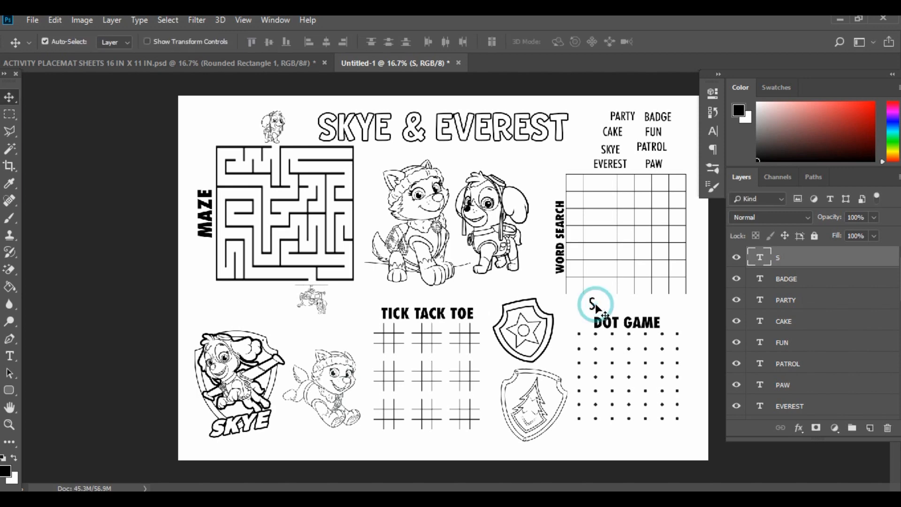
# Move the letter S into the middle cell of the word search grid's top row and scale it to 85.40%.
pyautogui.moveTo(594, 304); pyautogui.dragTo(625, 183)
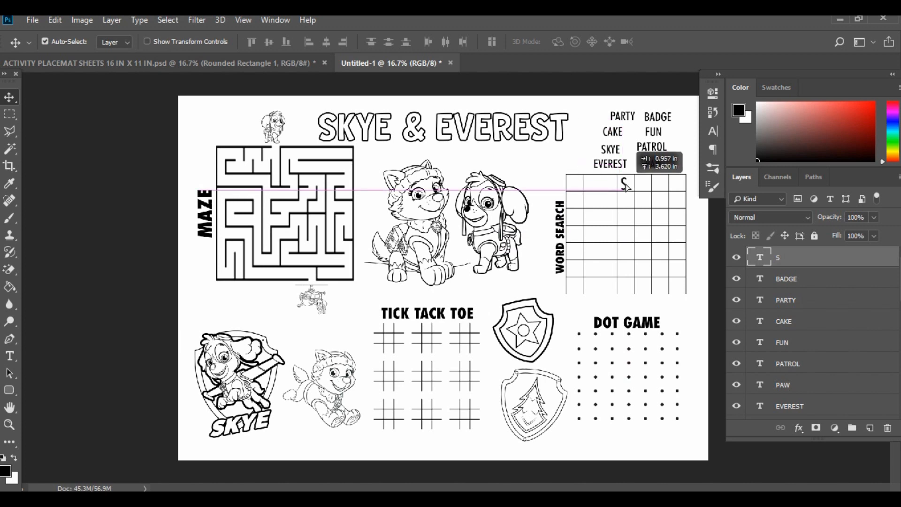
pyautogui.hotkey('ctrl', 't')
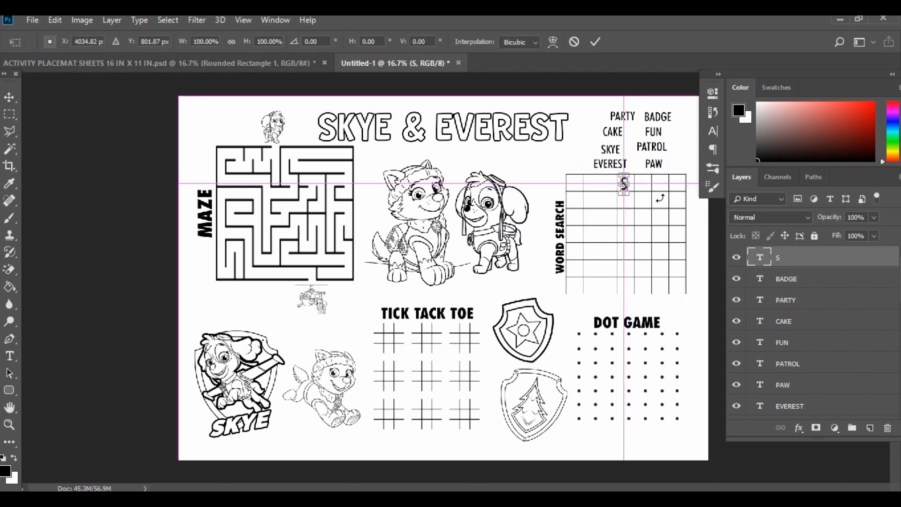
pyautogui.moveTo(631, 175); pyautogui.dragTo(632, 175)
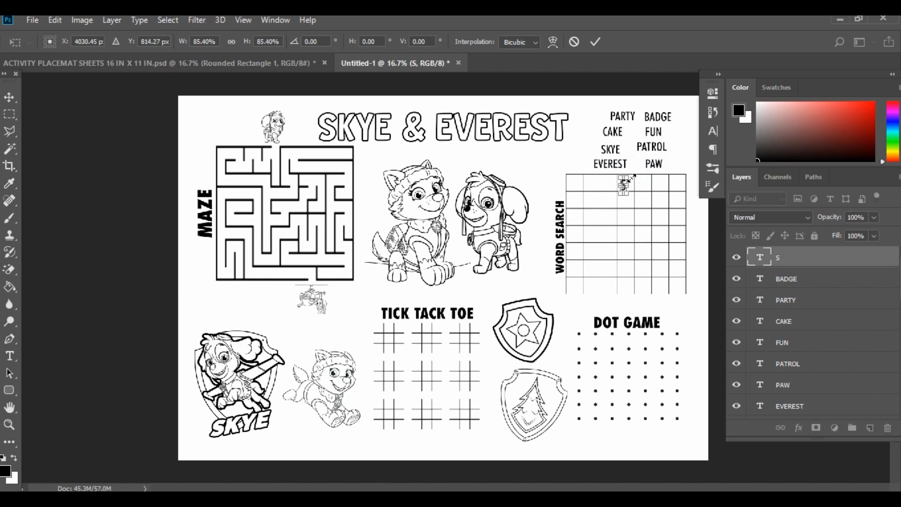
pyautogui.press('Return')
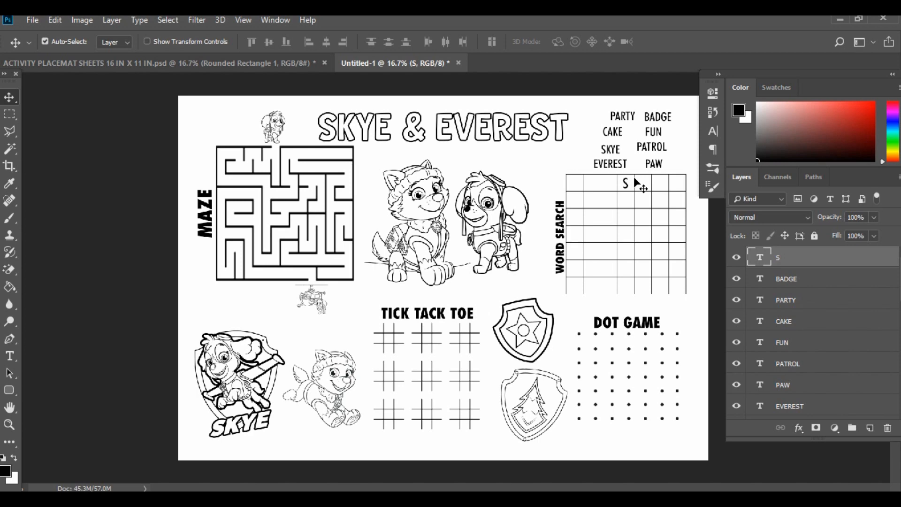
# Duplicate the letter S, shift the copy horizontally into the next cell to its right and change it to K.
pyautogui.moveTo(860, 259); pyautogui.dragTo(874, 430)
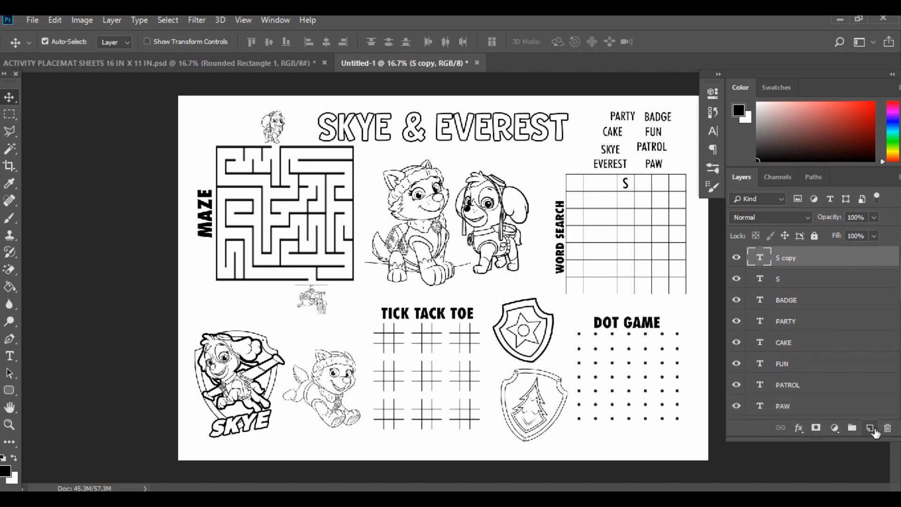
pyautogui.hotkey('shift', 'Right')
pyautogui.hotkey('shift', 'Right')
pyautogui.hotkey('shift', 'Right')
pyautogui.hotkey('shift', 'Right')
pyautogui.hotkey('shift', 'Right')
pyautogui.hotkey('shift', 'Right')
pyautogui.hotkey('shift', 'Right')
pyautogui.hotkey('shift', 'Right')
pyautogui.hotkey('shift', 'Right')
pyautogui.hotkey('shift', 'Right')
pyautogui.hotkey('shift', 'Right')
pyautogui.hotkey('shift', 'Right')
pyautogui.hotkey('shift', 'Right')
pyautogui.hotkey('shift', 'Right')
pyautogui.hotkey('shift', 'Right')
pyautogui.hotkey('shift', 'Right')
pyautogui.hotkey('shift', 'Right')
pyautogui.hotkey('shift', 'Right')
pyautogui.hotkey('shift', 'Right')
pyautogui.hotkey('shift', 'Right')
pyautogui.click(10, 356)
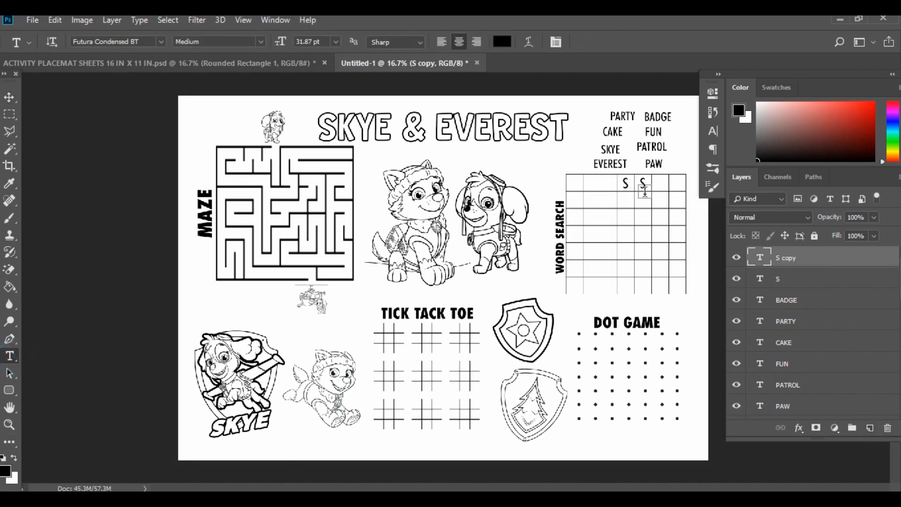
pyautogui.click(645, 184)
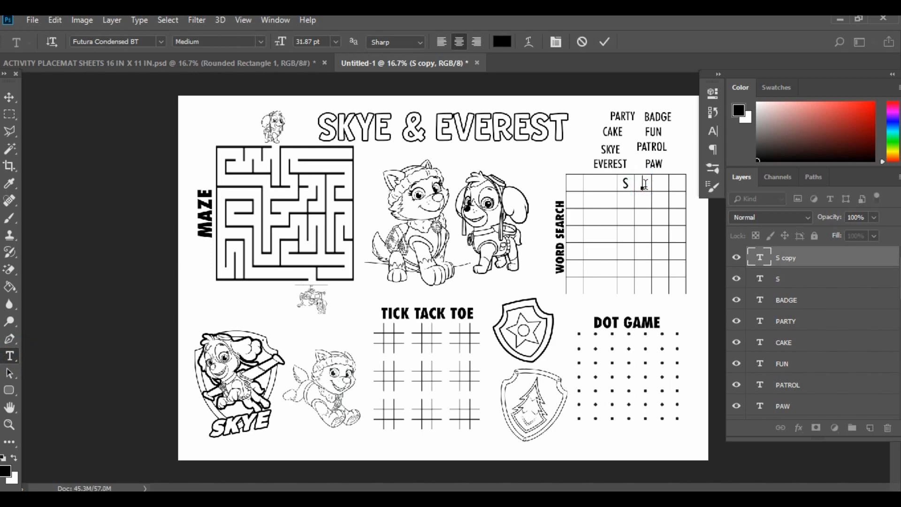
pyautogui.write('K')
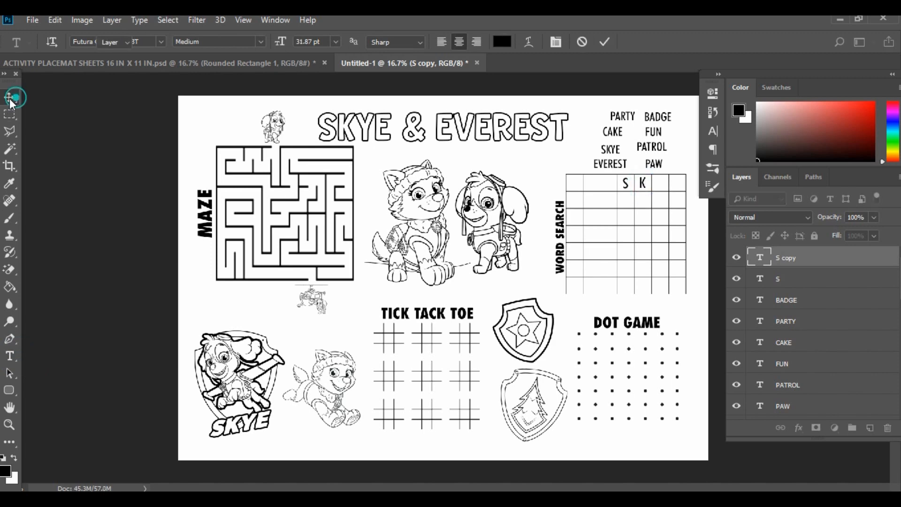
pyautogui.click(9, 97)
# Duplicate the letter K, shift the copy horizontally into the next cell of the word search grid's top row and change it to Y.
pyautogui.moveTo(842, 256); pyautogui.dragTo(872, 430)
pyautogui.hotkey('shift', 'Right')
pyautogui.hotkey('shift', 'Right')
pyautogui.hotkey('shift', 'Right')
pyautogui.hotkey('shift', 'Right')
pyautogui.hotkey('shift', 'Right')
pyautogui.hotkey('shift', 'Right')
pyautogui.hotkey('shift', 'Right')
pyautogui.hotkey('shift', 'Right')
pyautogui.hotkey('shift', 'Right')
pyautogui.hotkey('shift', 'Right')
pyautogui.hotkey('shift', 'Right')
pyautogui.hotkey('shift', 'Right')
pyautogui.hotkey('shift', 'Right')
pyautogui.hotkey('shift', 'Right')
pyautogui.hotkey('shift', 'Right')
pyautogui.hotkey('shift', 'Right')
pyautogui.hotkey('shift', 'Right')
pyautogui.hotkey('shift', 'Right')
pyautogui.hotkey('shift', 'Right')
pyautogui.hotkey('shift', 'Right')
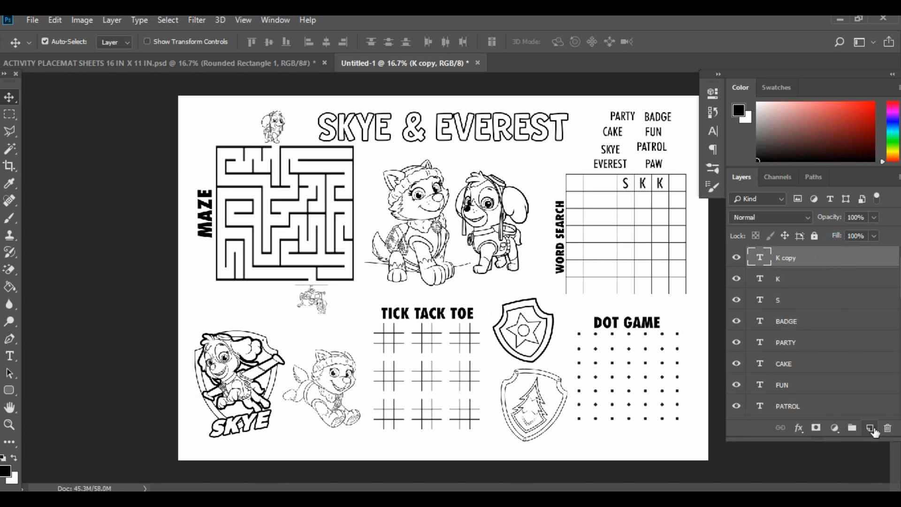
pyautogui.click(10, 355)
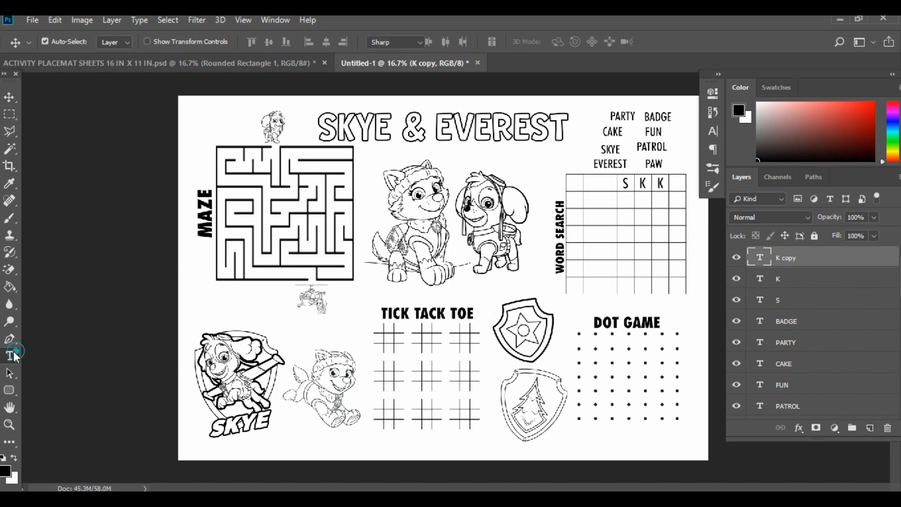
pyautogui.click(661, 184)
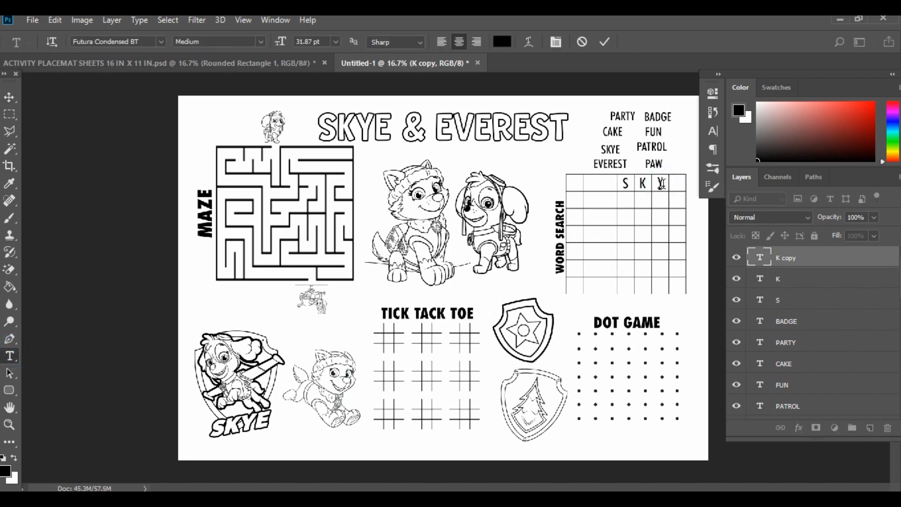
pyautogui.click(10, 97)
# Duplicate the letter Y, shift the copy horizontally into the top row's last cell and change it to E, completing SKYE.
pyautogui.moveTo(797, 257); pyautogui.dragTo(874, 431)
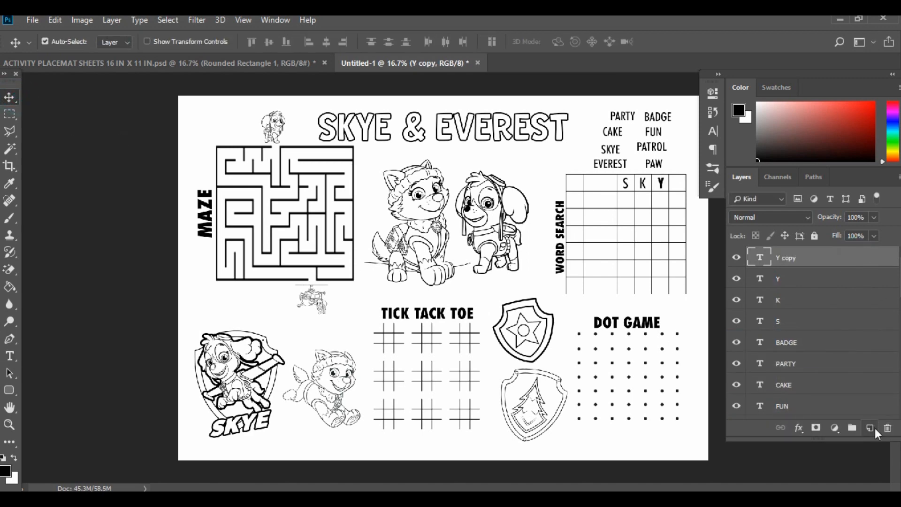
pyautogui.hotkey('shift', 'Right')
pyautogui.hotkey('shift', 'Right')
pyautogui.hotkey('shift', 'Right')
pyautogui.hotkey('shift', 'Right')
pyautogui.hotkey('shift', 'Right')
pyautogui.hotkey('shift', 'Right')
pyautogui.hotkey('shift', 'Right')
pyautogui.hotkey('shift', 'Right')
pyautogui.hotkey('shift', 'Right')
pyautogui.hotkey('shift', 'Right')
pyautogui.hotkey('shift', 'Right')
pyautogui.hotkey('shift', 'Right')
pyautogui.hotkey('shift', 'Right')
pyautogui.hotkey('shift', 'Right')
pyautogui.hotkey('shift', 'Right')
pyautogui.hotkey('shift', 'Right')
pyautogui.hotkey('shift', 'Right')
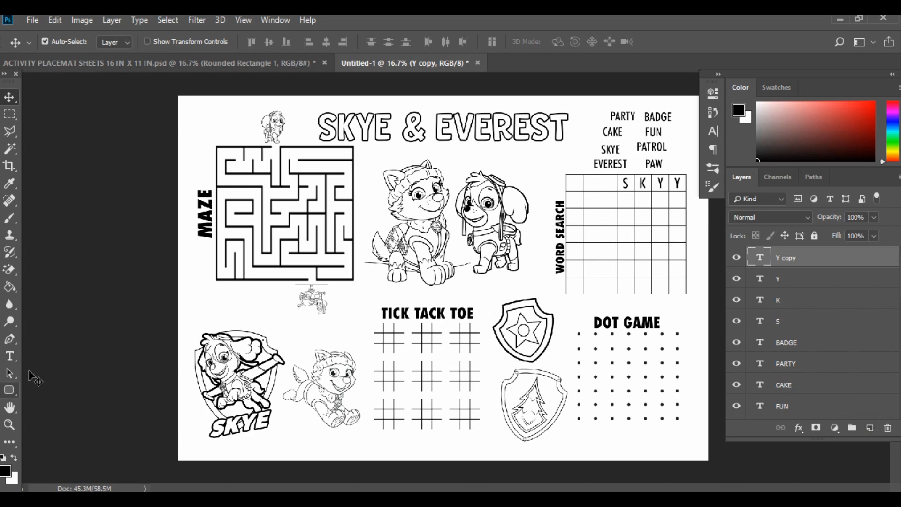
pyautogui.click(10, 356)
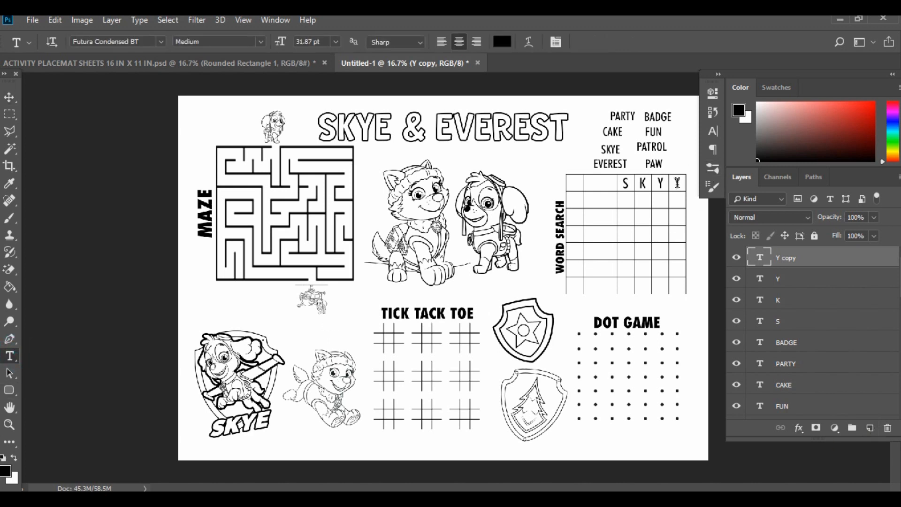
pyautogui.doubleClick(678, 183)
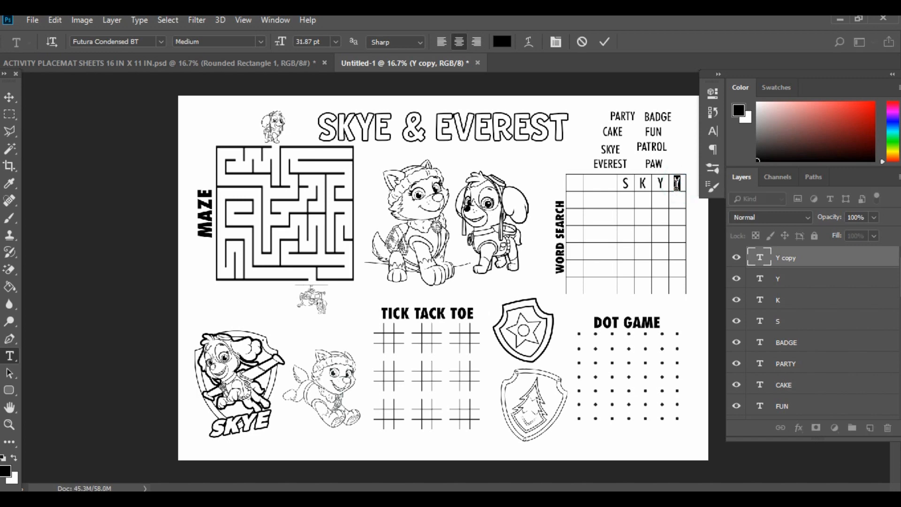
pyautogui.write('E')
pyautogui.click(10, 97)
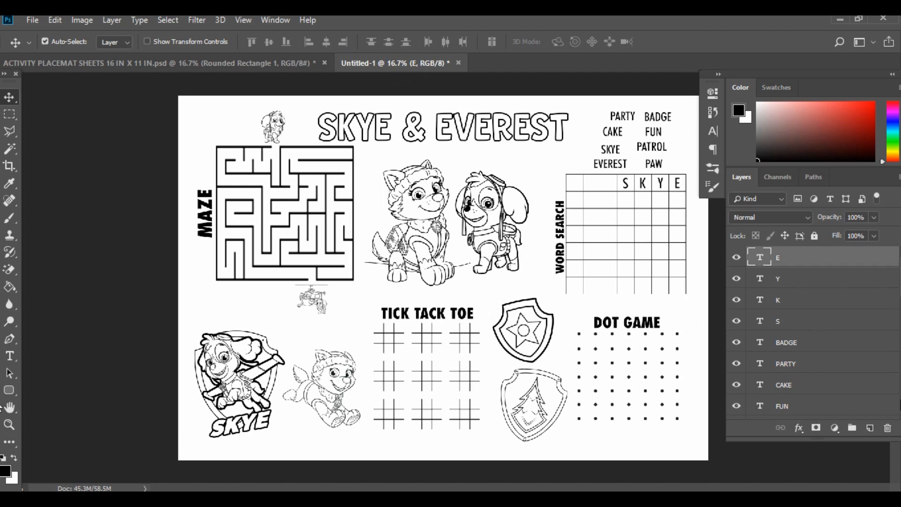
# Duplicate the top-row letter E, shift the copy straight down into the second row and change it to V.
pyautogui.moveTo(854, 257); pyautogui.dragTo(872, 430)
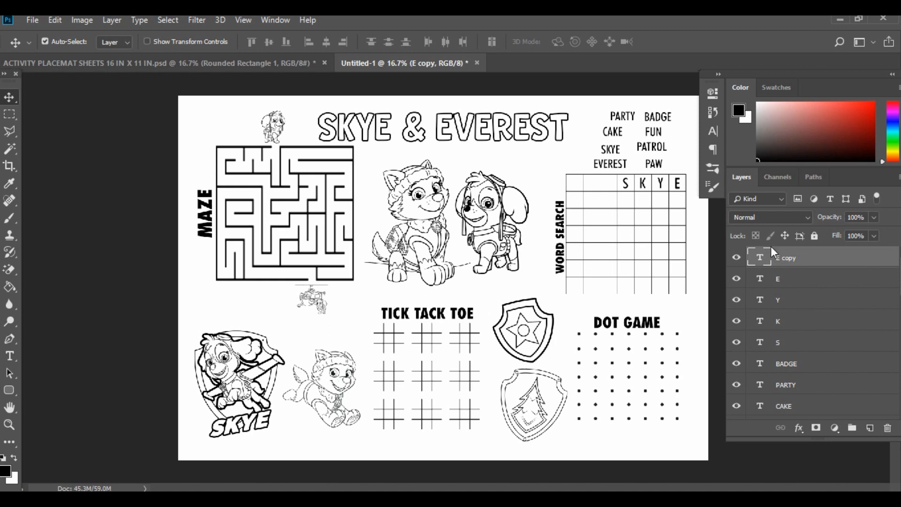
pyautogui.hotkey('shift', 'Down')
pyautogui.hotkey('shift', 'Down')
pyautogui.hotkey('shift', 'Down')
pyautogui.hotkey('shift', 'Down')
pyautogui.hotkey('shift', 'Down')
pyautogui.hotkey('shift', 'Down')
pyautogui.hotkey('shift', 'Down')
pyautogui.hotkey('shift', 'Down')
pyautogui.hotkey('shift', 'Down')
pyautogui.hotkey('shift', 'Down')
pyautogui.hotkey('shift', 'Down')
pyautogui.hotkey('shift', 'Down')
pyautogui.hotkey('shift', 'Down')
pyautogui.hotkey('shift', 'Down')
pyautogui.hotkey('shift', 'Down')
pyautogui.hotkey('shift', 'Down')
pyautogui.hotkey('shift', 'Down')
pyautogui.hotkey('shift', 'Down')
pyautogui.hotkey('shift', 'Down')
pyautogui.hotkey('shift', 'Down')
pyautogui.click(10, 355)
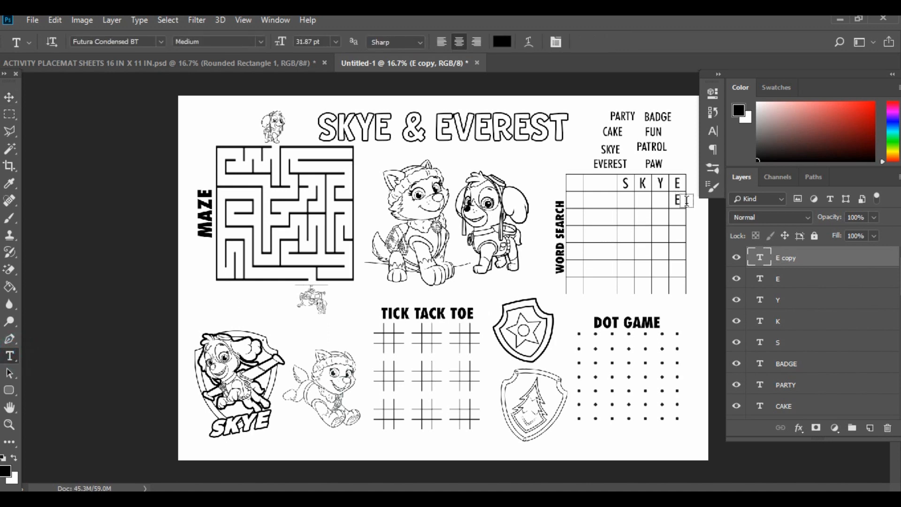
pyautogui.click(678, 199)
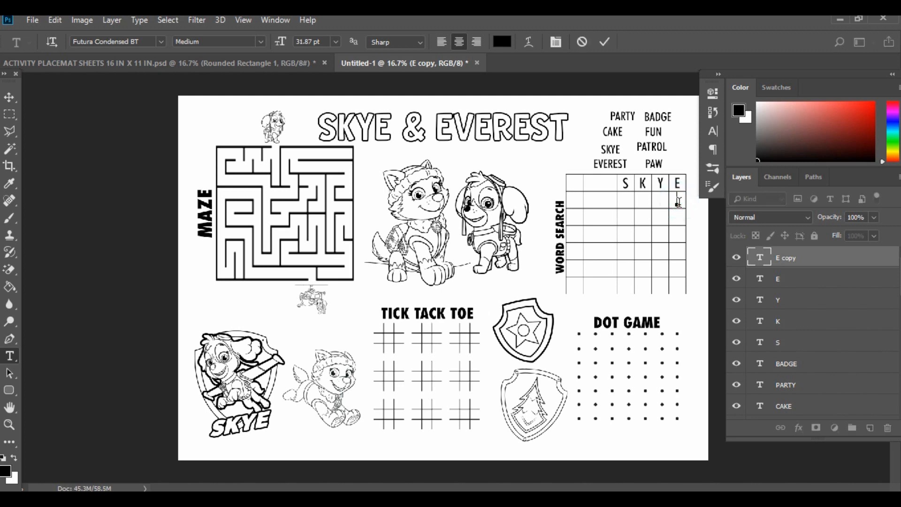
pyautogui.click(9, 97)
# Duplicate the top-row letter E and shift the copy straight down into the third row, below the V.
pyautogui.click(677, 183)
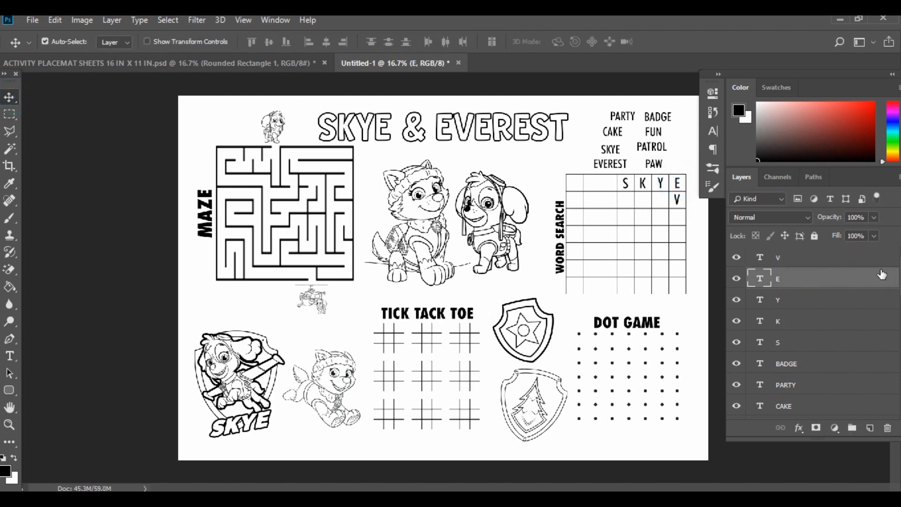
pyautogui.moveTo(876, 277); pyautogui.dragTo(874, 428)
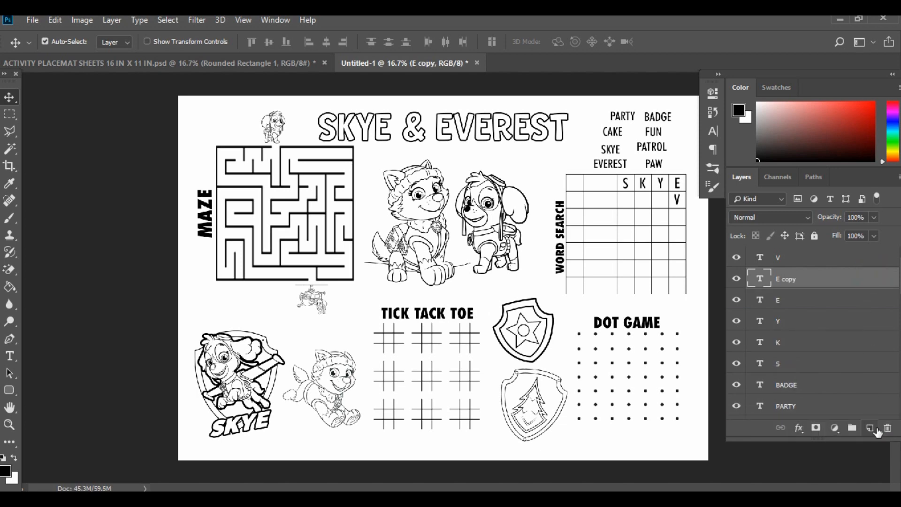
pyautogui.hotkey('shift', 'Down')
pyautogui.hotkey('shift', 'Down')
pyautogui.hotkey('shift', 'Down')
pyautogui.hotkey('shift', 'Down')
pyautogui.hotkey('shift', 'Down')
pyautogui.hotkey('shift', 'Down')
pyautogui.hotkey('shift', 'Down')
pyautogui.hotkey('shift', 'Down')
pyautogui.hotkey('shift', 'Down')
pyautogui.hotkey('shift', 'Down')
pyautogui.hotkey('shift', 'Down')
pyautogui.hotkey('shift', 'Down')
pyautogui.hotkey('shift', 'Down')
pyautogui.hotkey('shift', 'Down')
pyautogui.hotkey('shift', 'Down')
pyautogui.hotkey('shift', 'Down')
pyautogui.hotkey('shift', 'Down')
pyautogui.hotkey('shift', 'Down')
pyautogui.hotkey('shift', 'Down')
pyautogui.hotkey('shift', 'Down')
pyautogui.hotkey('shift', 'Down')
pyautogui.hotkey('shift', 'Down')
pyautogui.hotkey('shift', 'Down')
pyautogui.hotkey('shift', 'Down')
pyautogui.hotkey('shift', 'Down')
pyautogui.hotkey('shift', 'Down')
pyautogui.hotkey('shift', 'Down')
pyautogui.hotkey('shift', 'Down')
# Duplicate the third-row letter E, shift the copy down into the fourth row of the last column and change it to R.
pyautogui.moveTo(849, 285); pyautogui.dragTo(872, 431)
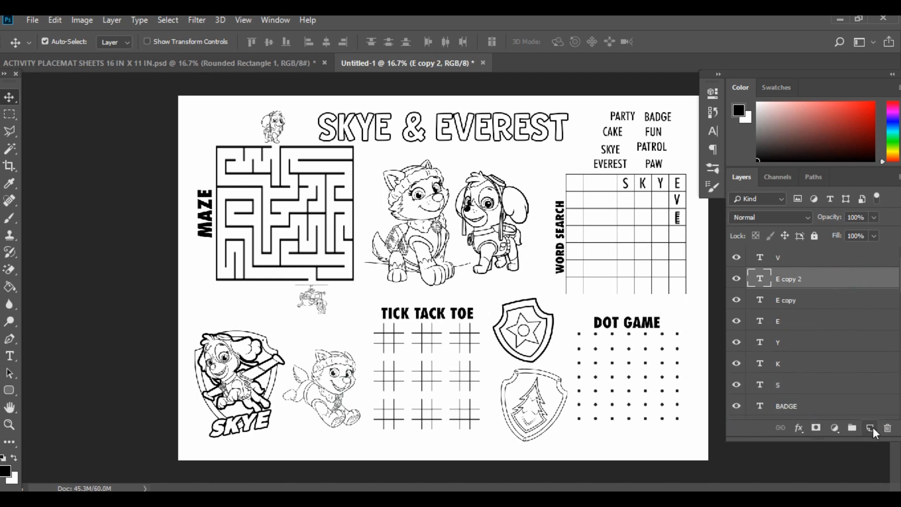
pyautogui.hotkey('shift', 'Down')
pyautogui.hotkey('shift', 'Down')
pyautogui.hotkey('shift', 'Down')
pyautogui.hotkey('shift', 'Down')
pyautogui.hotkey('shift', 'Down')
pyautogui.hotkey('shift', 'Down')
pyautogui.hotkey('shift', 'Down')
pyautogui.hotkey('shift', 'Down')
pyautogui.hotkey('shift', 'Down')
pyautogui.hotkey('shift', 'Down')
pyautogui.hotkey('shift', 'Down')
pyautogui.hotkey('shift', 'Down')
pyautogui.hotkey('shift', 'Down')
pyautogui.click(9, 355)
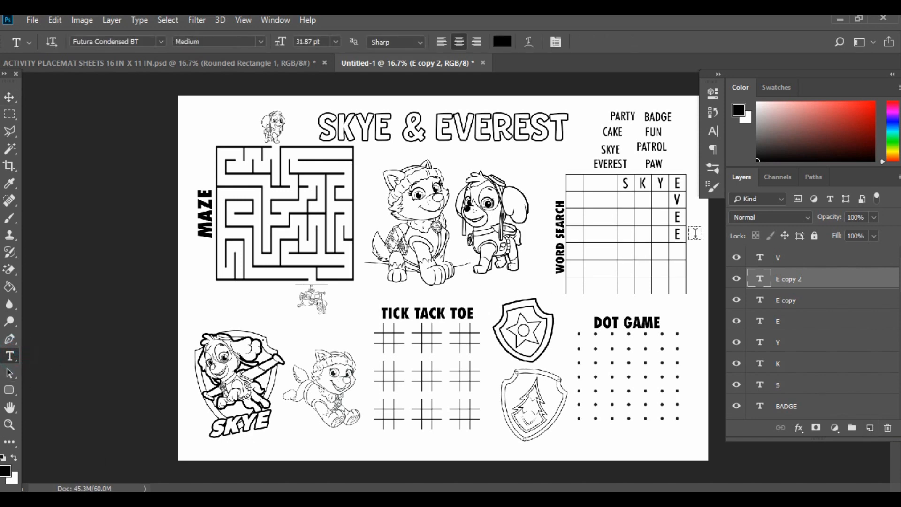
pyautogui.moveTo(683, 233); pyautogui.dragTo(664, 242)
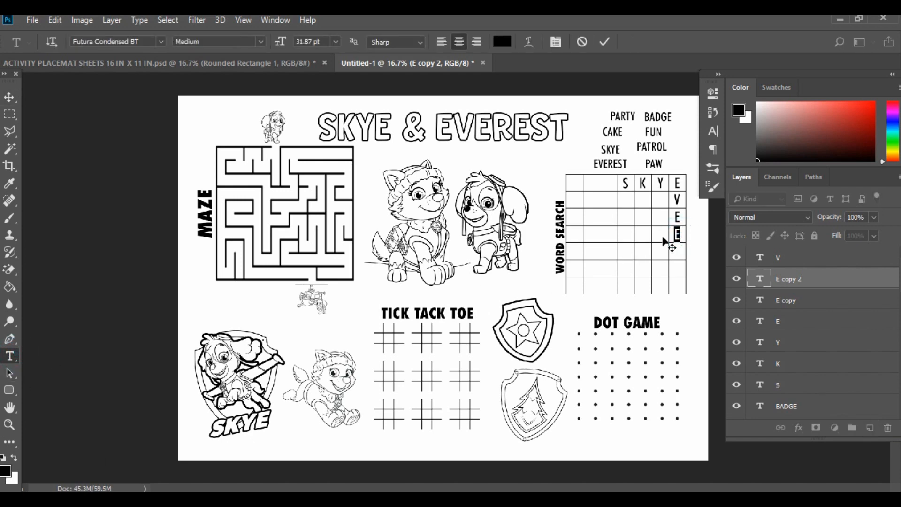
pyautogui.click(10, 97)
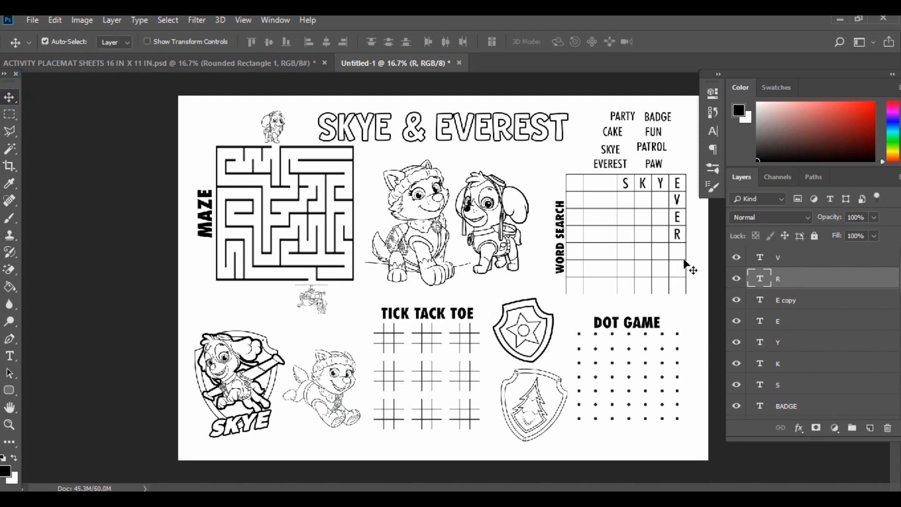
# Duplicate the third-row letter E and shift the copy straight down into the fifth row, below the R.
pyautogui.click(678, 218)
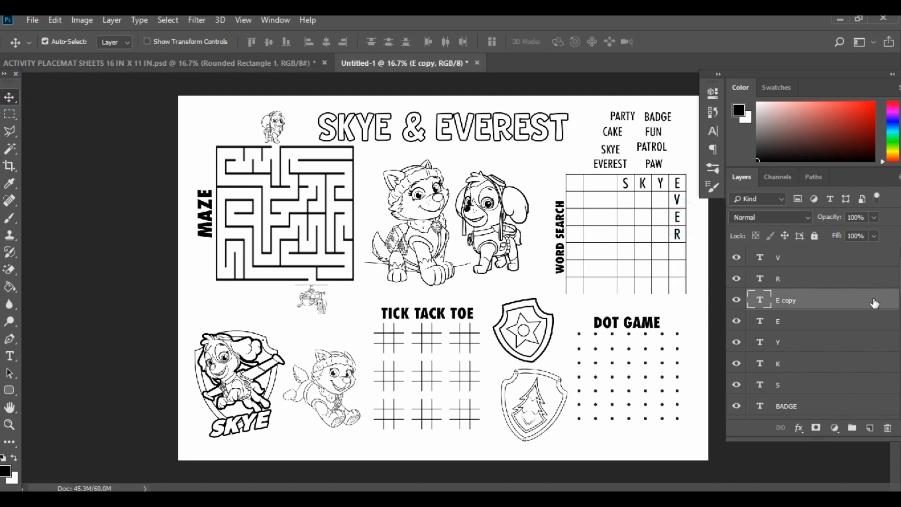
pyautogui.moveTo(868, 434); pyautogui.dragTo(871, 440)
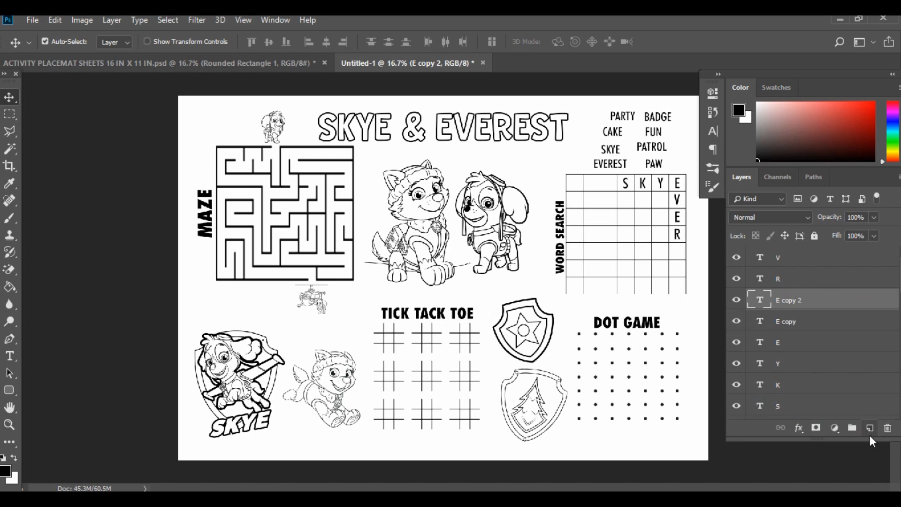
pyautogui.hotkey('shift', 'Down')
pyautogui.hotkey('shift', 'Down')
pyautogui.hotkey('shift', 'Down')
pyautogui.hotkey('shift', 'Down')
pyautogui.hotkey('shift', 'Down')
pyautogui.hotkey('shift', 'Down')
pyautogui.hotkey('shift', 'Down')
pyautogui.hotkey('shift', 'Down')
pyautogui.hotkey('shift', 'Down')
pyautogui.hotkey('shift', 'Down')
pyautogui.hotkey('shift', 'Down')
pyautogui.hotkey('shift', 'Down')
pyautogui.hotkey('shift', 'Down')
pyautogui.hotkey('shift', 'Down')
pyautogui.hotkey('shift', 'Down')
pyautogui.hotkey('shift', 'Down')
pyautogui.hotkey('shift', 'Down')
pyautogui.hotkey('shift', 'Down')
pyautogui.hotkey('shift', 'Down')
pyautogui.hotkey('shift', 'Down')
pyautogui.hotkey('shift', 'Down')
pyautogui.hotkey('shift', 'Down')
pyautogui.hotkey('shift', 'Down')
pyautogui.hotkey('shift', 'Down')
pyautogui.hotkey('shift', 'Down')
pyautogui.hotkey('shift', 'Down')
pyautogui.hotkey('shift', 'Down')
pyautogui.hotkey('shift', 'Down')
pyautogui.hotkey('shift', 'Down')
pyautogui.hotkey('shift', 'Down')
pyautogui.hotkey('shift', 'Down')
pyautogui.hotkey('shift', 'Down')
pyautogui.hotkey('shift', 'Down')
pyautogui.hotkey('shift', 'Down')
# Duplicate the letter S of SKYE and move the copy into the last column's sixth row, below the fifth-row E.
pyautogui.click(628, 187)
pyautogui.moveTo(871, 407); pyautogui.dragTo(869, 428)
pyautogui.moveTo(628, 187); pyautogui.dragTo(679, 271)
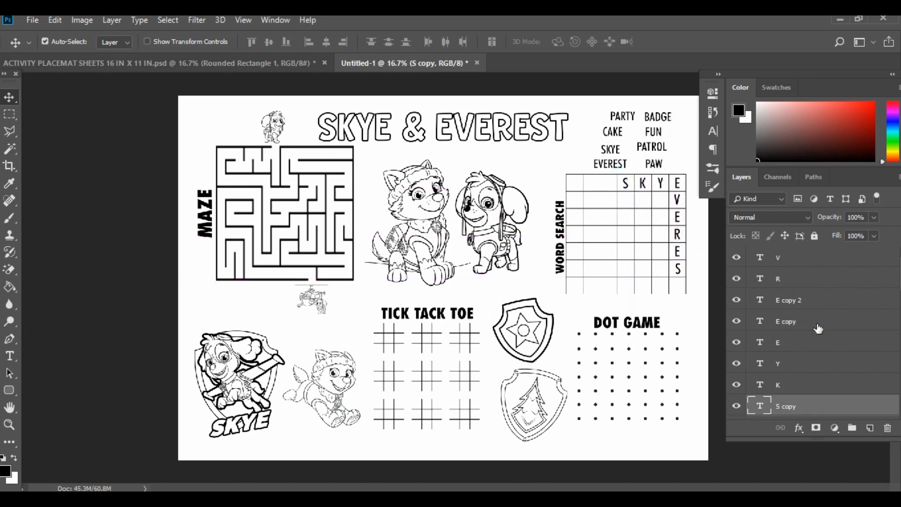
# Duplicate the sixth-row letter S, shift the copy straight down into the seventh row of the last column and change it to T.
pyautogui.moveTo(889, 413); pyautogui.dragTo(871, 428)
pyautogui.hotkey('shift', 'Down')
pyautogui.hotkey('shift', 'Down')
pyautogui.hotkey('shift', 'Down')
pyautogui.hotkey('shift', 'Down')
pyautogui.hotkey('shift', 'Down')
pyautogui.hotkey('shift', 'Down')
pyautogui.hotkey('shift', 'Down')
pyautogui.hotkey('shift', 'Down')
pyautogui.hotkey('shift', 'Down')
pyautogui.hotkey('shift', 'Down')
pyautogui.hotkey('shift', 'Down')
pyautogui.hotkey('shift', 'Down')
pyautogui.hotkey('shift', 'Down')
pyautogui.hotkey('shift', 'Down')
pyautogui.hotkey('shift', 'Down')
pyautogui.hotkey('shift', 'Down')
pyautogui.hotkey('shift', 'Down')
pyautogui.hotkey('shift', 'Down')
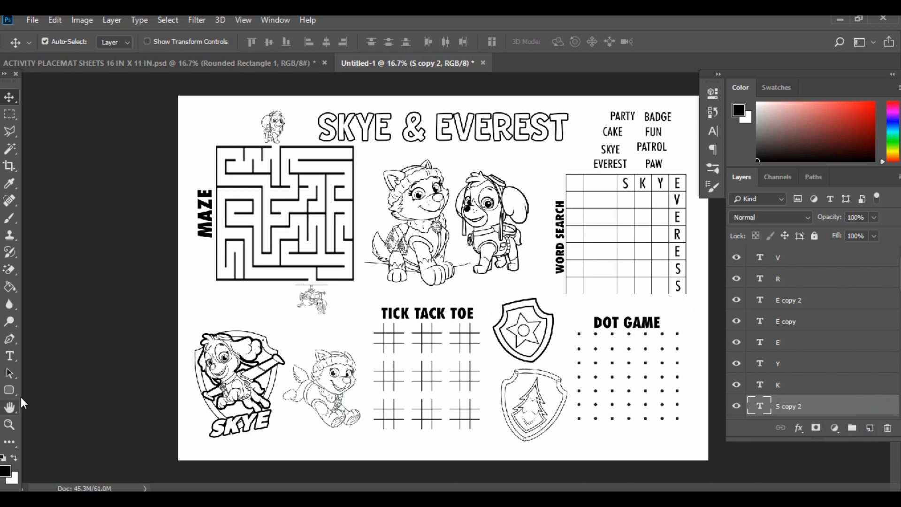
pyautogui.click(10, 356)
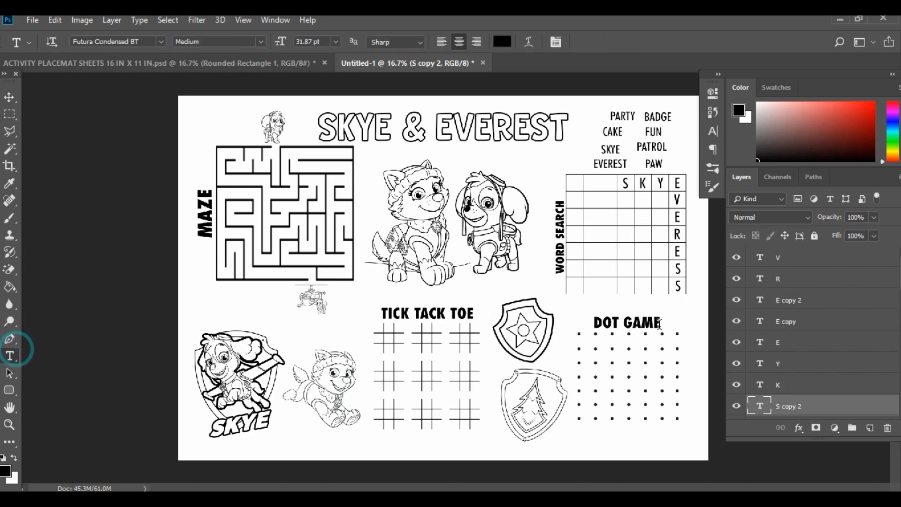
pyautogui.click(678, 290)
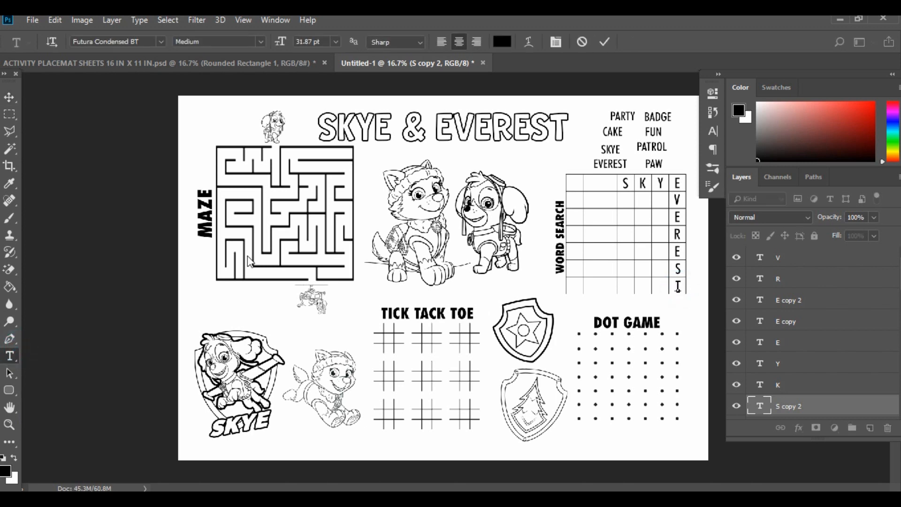
pyautogui.click(9, 98)
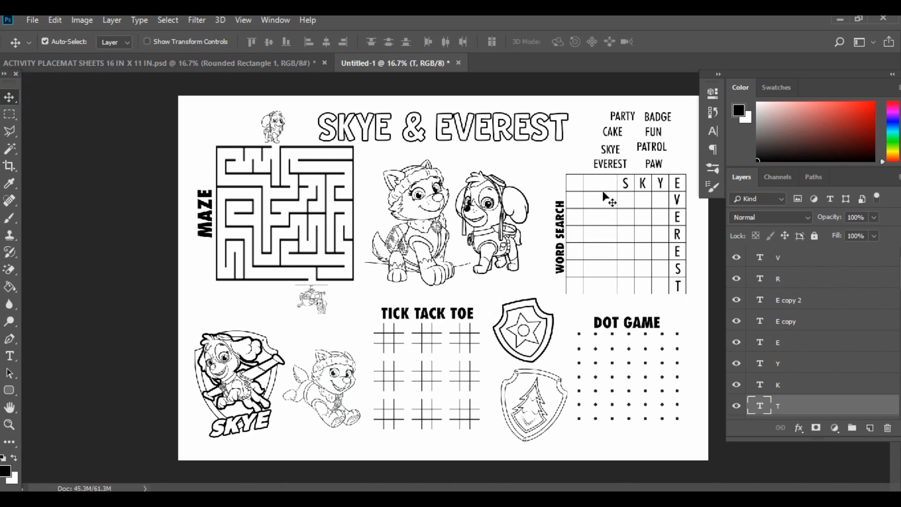
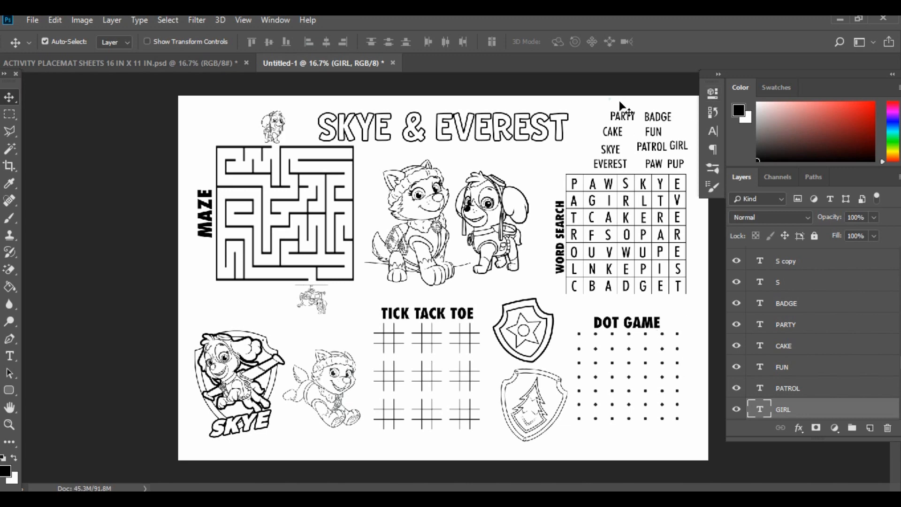
# Select all the search words above the word search grid and scale them down together.
pyautogui.moveTo(618, 100); pyautogui.dragTo(685, 173)
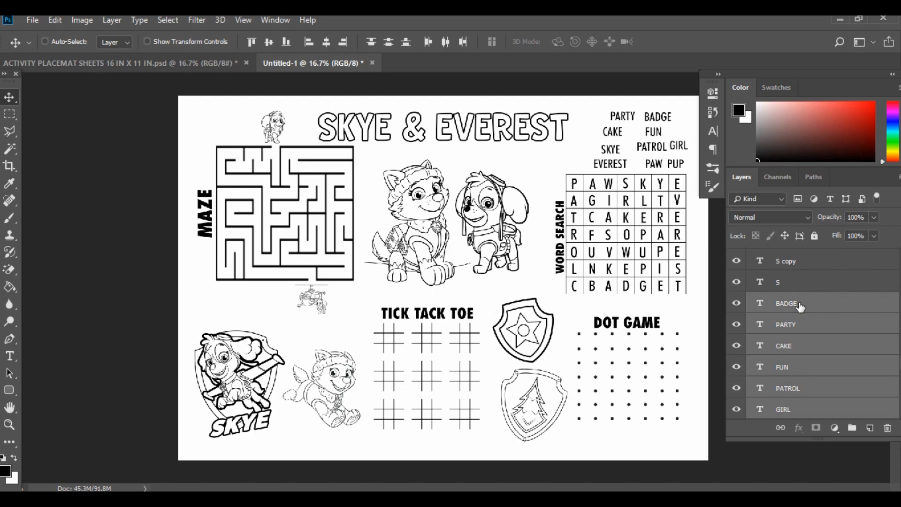
pyautogui.hotkey('ctrl', 't')
pyautogui.moveTo(595, 110); pyautogui.dragTo(609, 125)
pyautogui.press('Return')
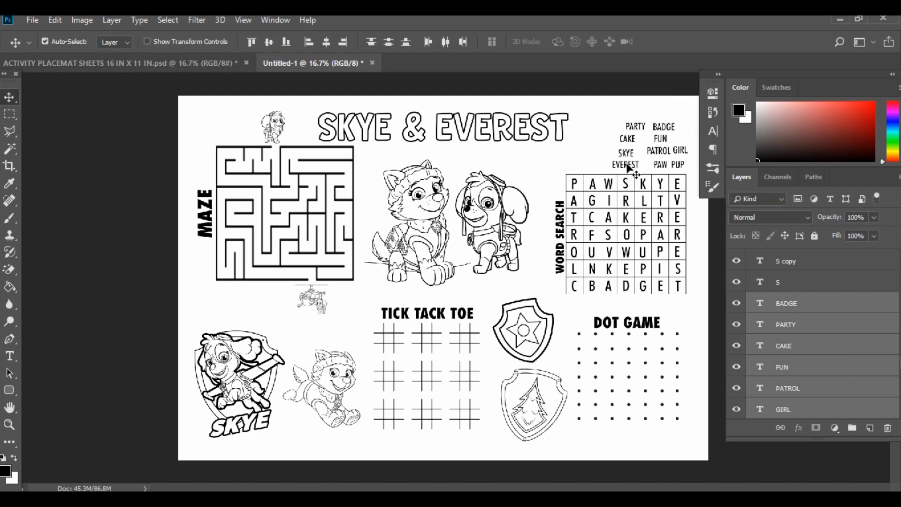
# Shift the word list toward the grid's left edge and line up EVEREST, PAW, PUP, SKYE and PATROL in a row above the grid.
pyautogui.moveTo(631, 169); pyautogui.dragTo(581, 167)
pyautogui.click(677, 122)
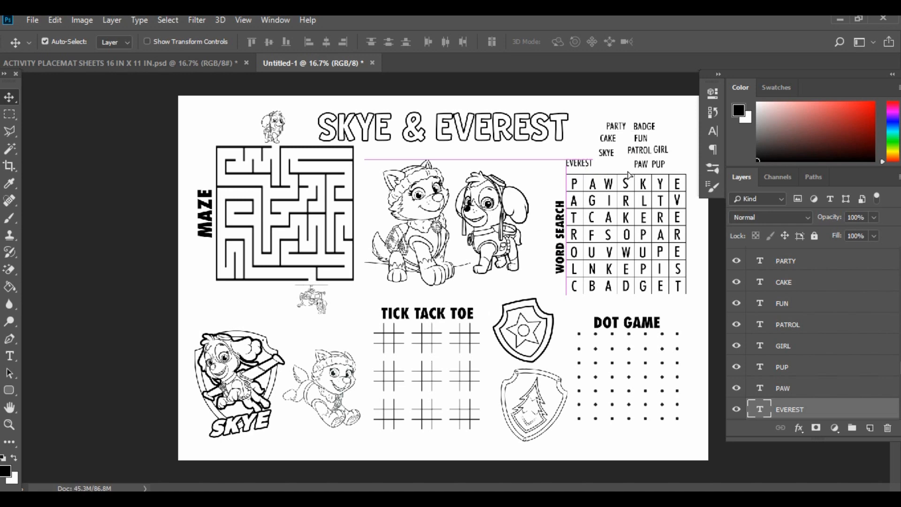
pyautogui.moveTo(641, 165); pyautogui.dragTo(681, 166)
pyautogui.click(646, 151)
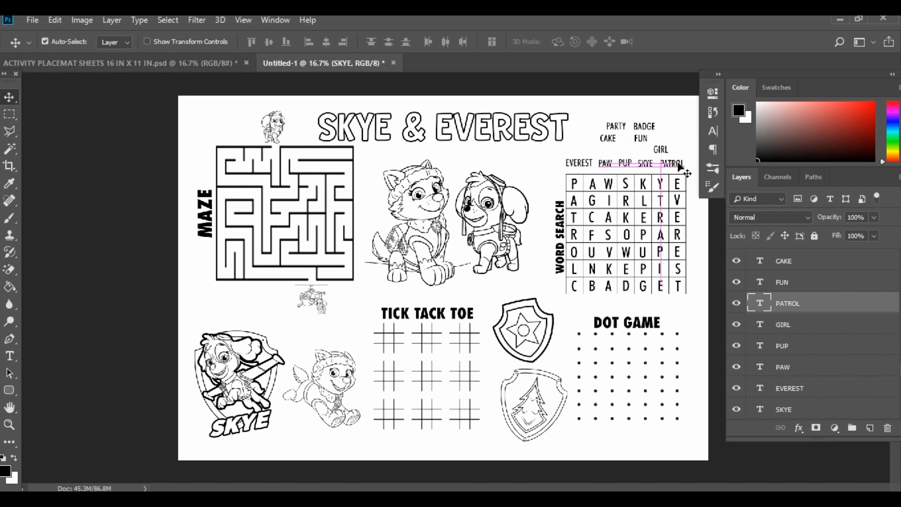
# Arrange PARTY, FUN, CAKE, GIRL and BADGE in a second row directly above the EVEREST to PATROL row.
pyautogui.moveTo(613, 140); pyautogui.dragTo(585, 151)
pyautogui.moveTo(641, 138); pyautogui.dragTo(606, 150)
pyautogui.moveTo(636, 131); pyautogui.dragTo(625, 153)
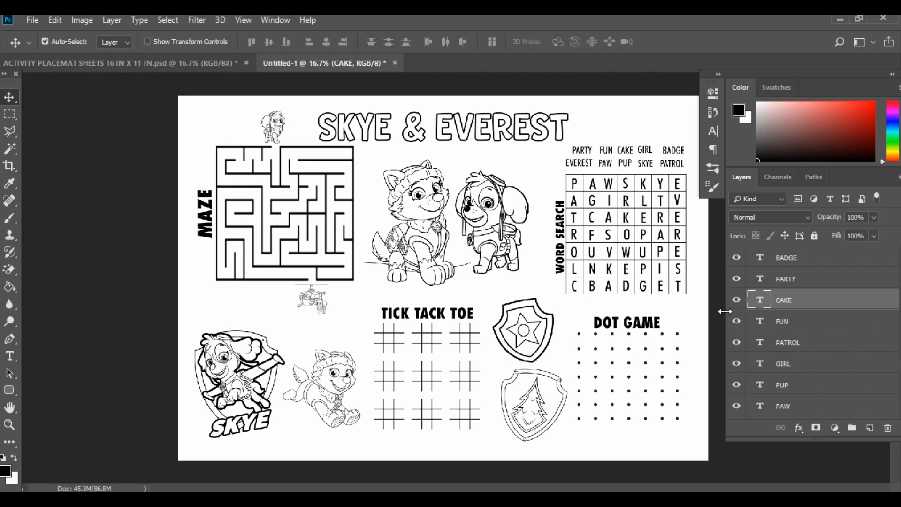
# Select both rows of search words and nudge them down closer to the letter grid.
pyautogui.moveTo(573, 140); pyautogui.dragTo(688, 163)
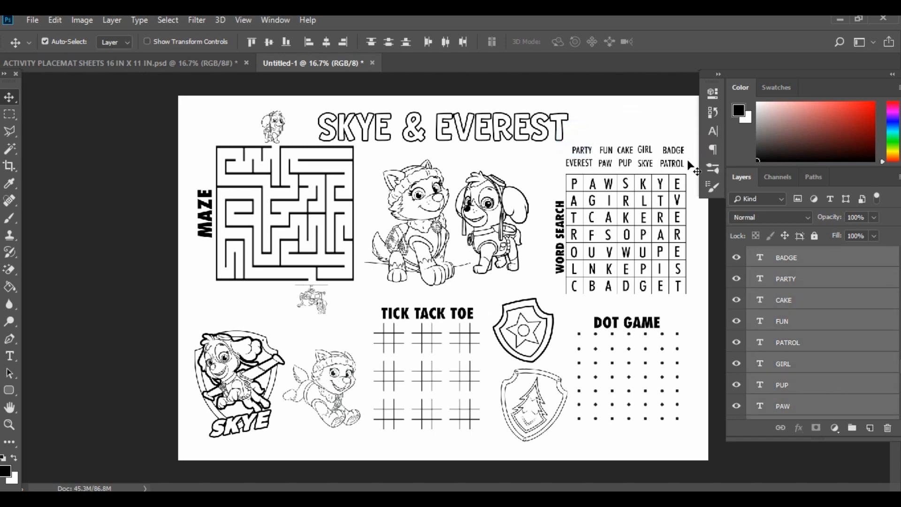
pyautogui.hotkey('shift', 'Down')
pyautogui.hotkey('shift', 'Down')
pyautogui.hotkey('shift', 'Down')
pyautogui.hotkey('shift', 'Down')
pyautogui.hotkey('shift', 'Down')
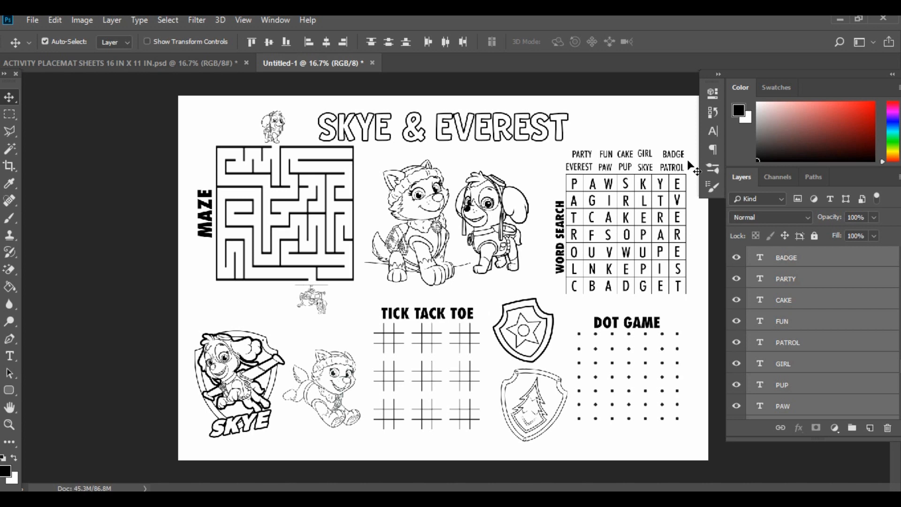
pyautogui.click(631, 121)
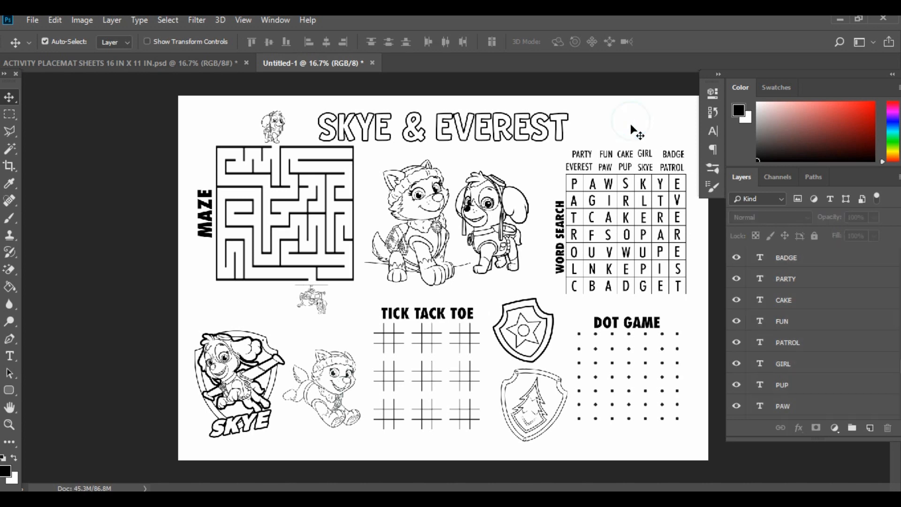
# Hide the ACTIVITY BLOCKS layer that holds the word search grid lines.
pyautogui.click(686, 283)
pyautogui.scroll(3, 874, 365)
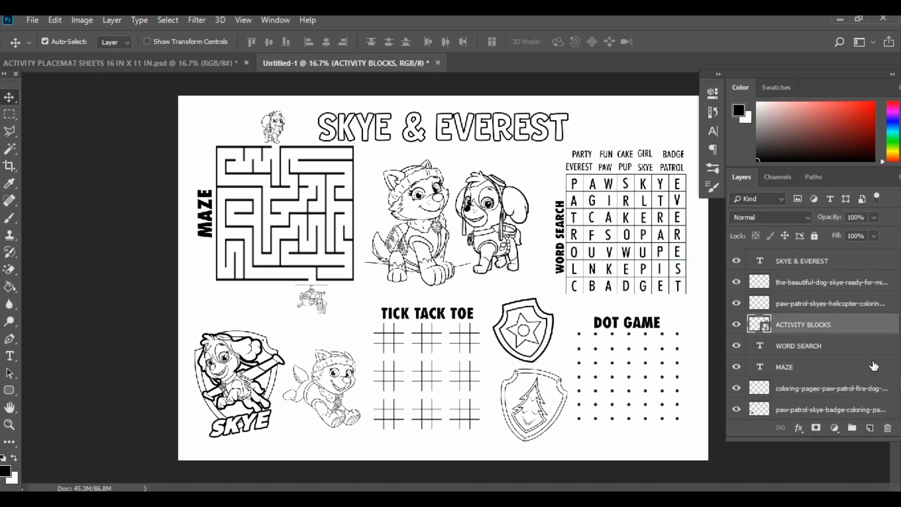
pyautogui.click(736, 325)
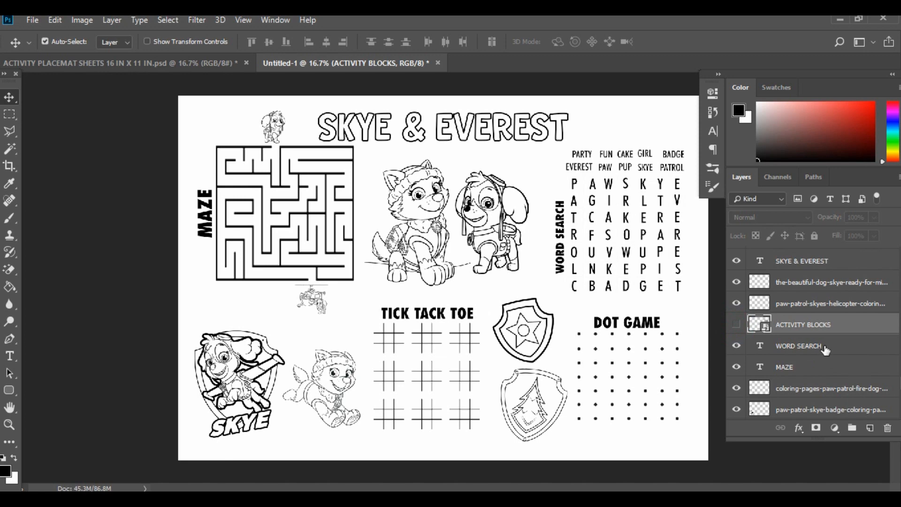
# Show the Rounded Rectangle 1 layer and move the outline down so it frames the word search letters.
pyautogui.scroll(3, 826, 355)
pyautogui.scroll(-6, 830, 349)
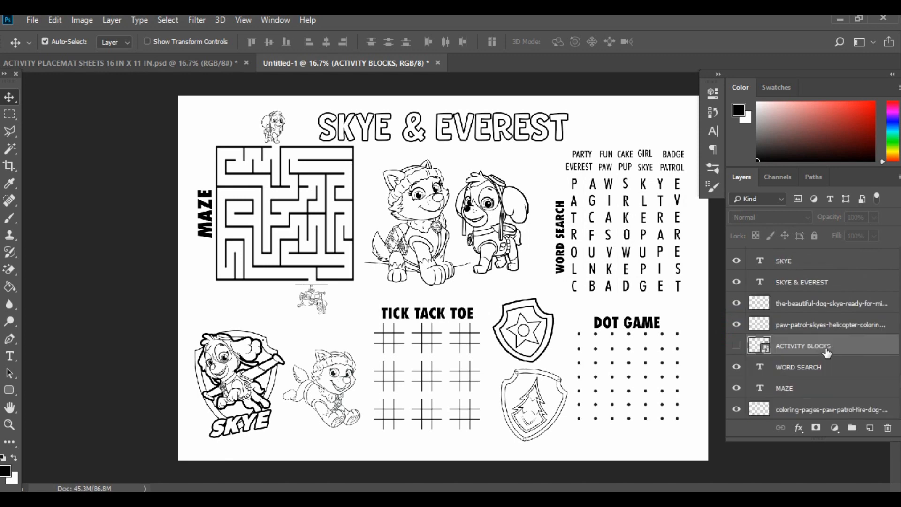
pyautogui.scroll(-7, 832, 345)
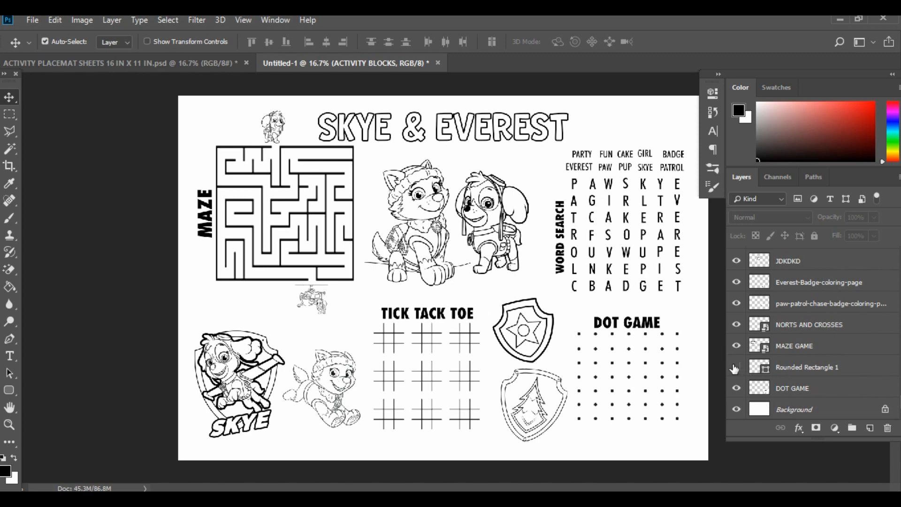
pyautogui.click(736, 368)
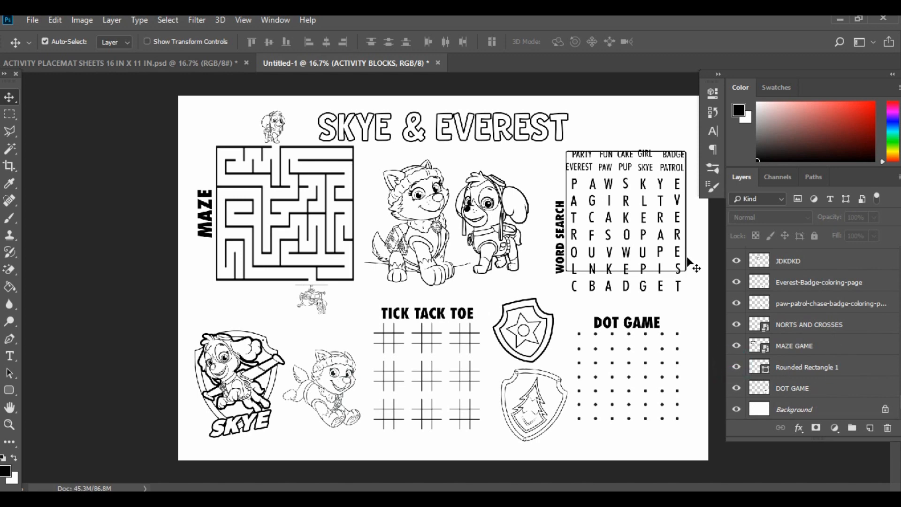
pyautogui.moveTo(688, 261); pyautogui.dragTo(688, 289)
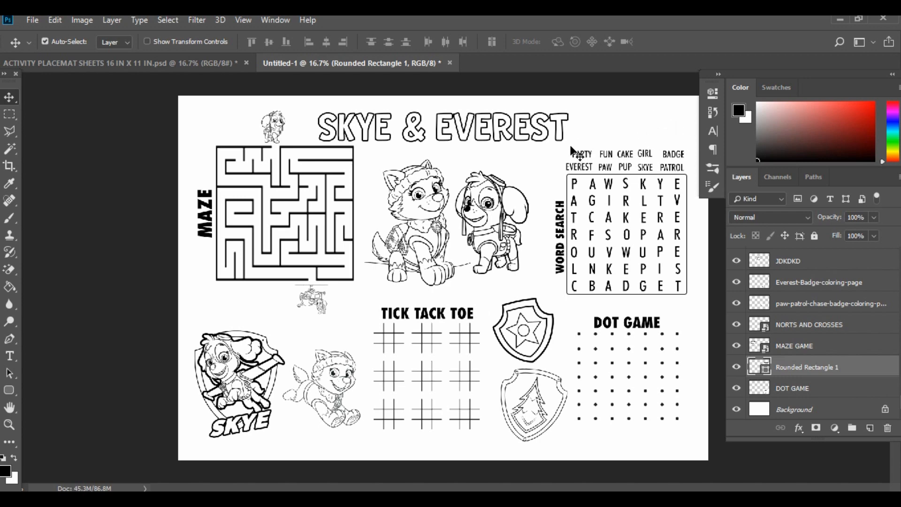
# Select all the search words above the grid and set their text colour to white, ffffff.
pyautogui.moveTo(567, 145); pyautogui.dragTo(691, 176)
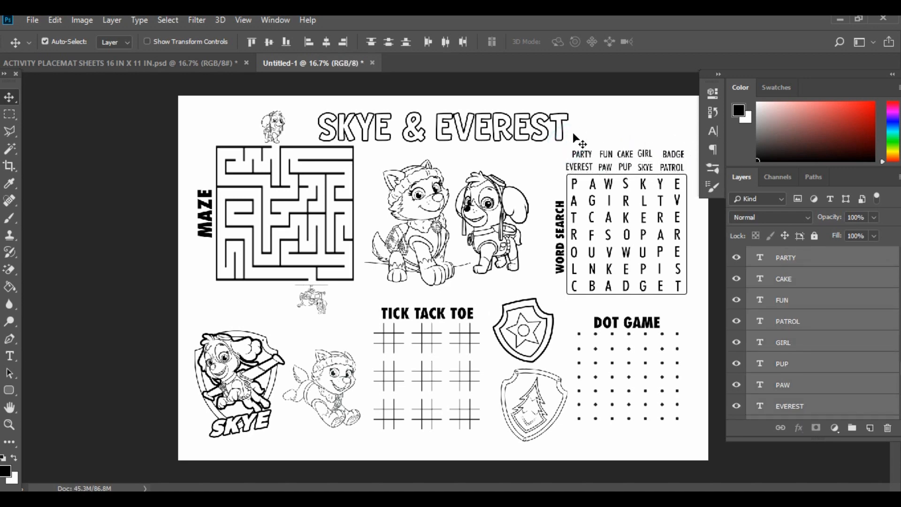
pyautogui.click(8, 356)
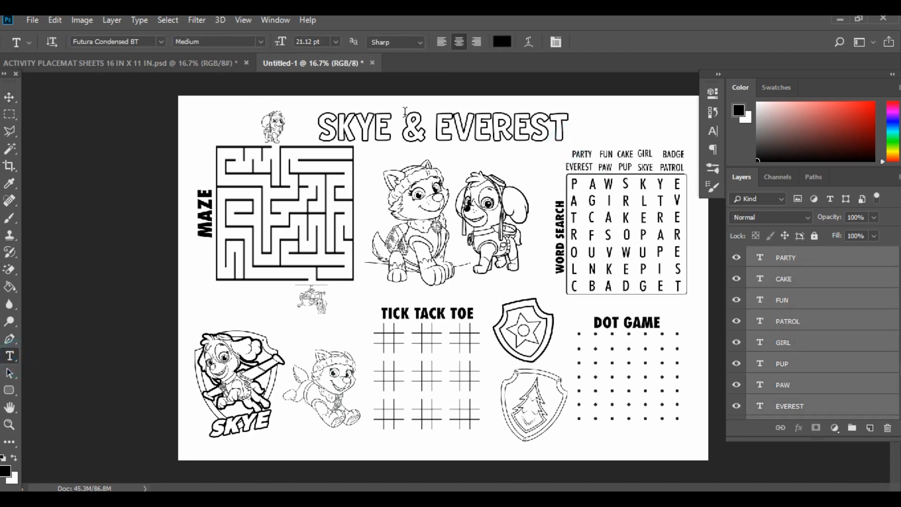
pyautogui.click(508, 42)
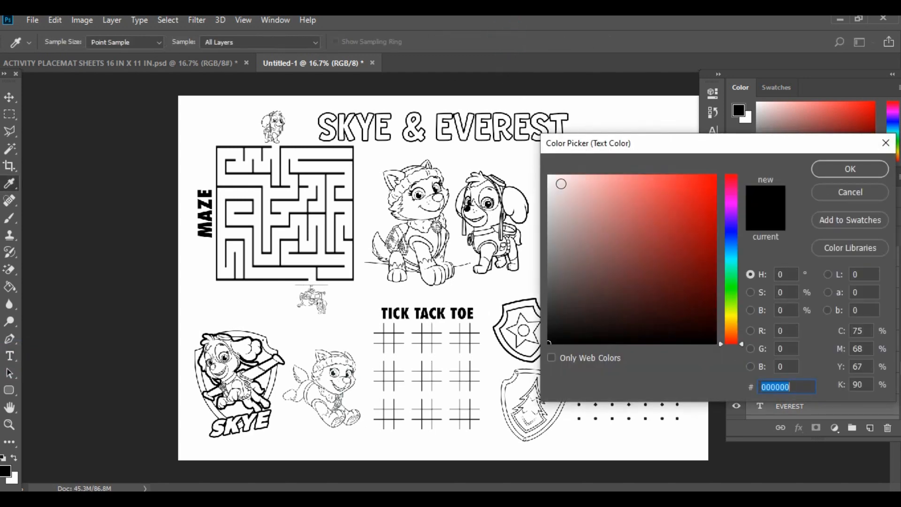
pyautogui.moveTo(560, 184); pyautogui.dragTo(534, 168)
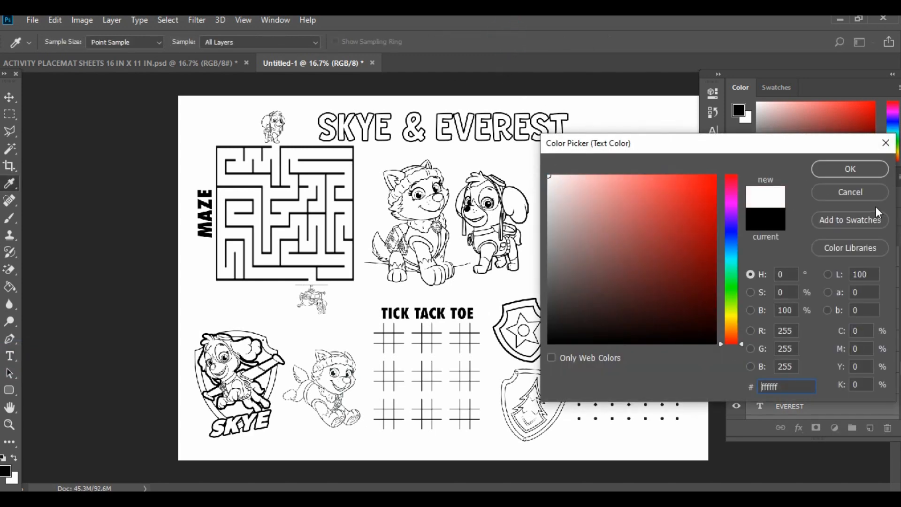
pyautogui.click(845, 168)
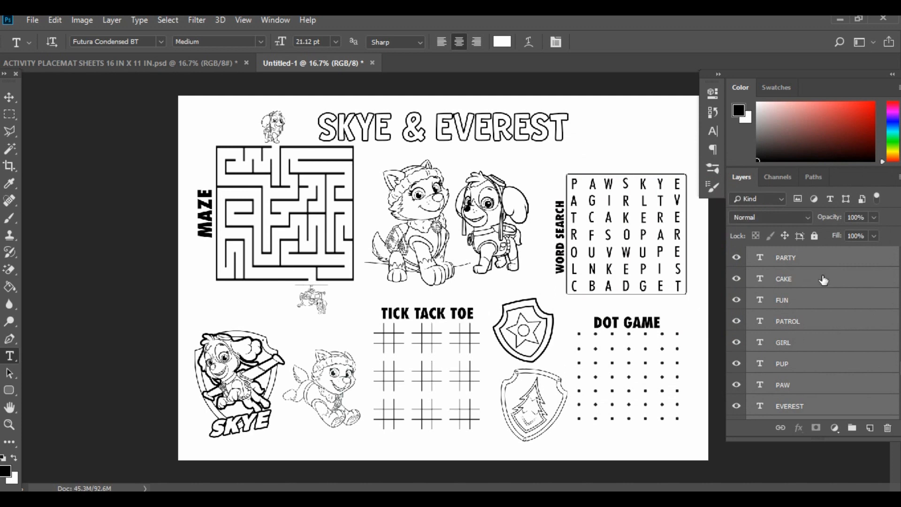
# Add a new empty layer directly above the BADGE text layer.
pyautogui.click(819, 258)
pyautogui.scroll(2, 835, 297)
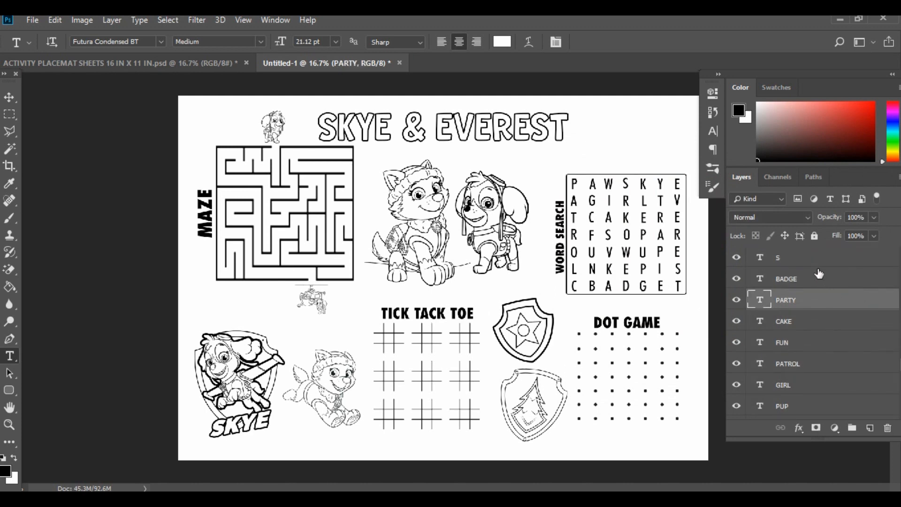
pyautogui.click(814, 282)
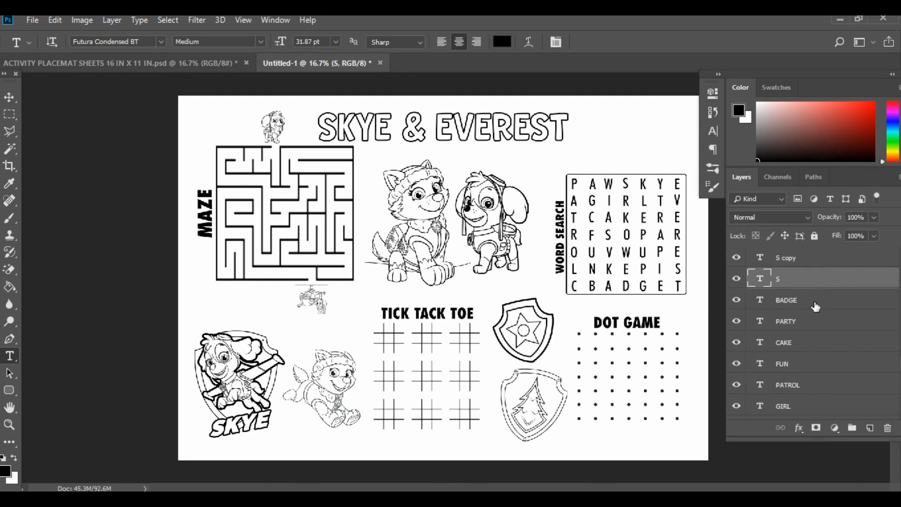
pyautogui.click(817, 304)
pyautogui.click(870, 427)
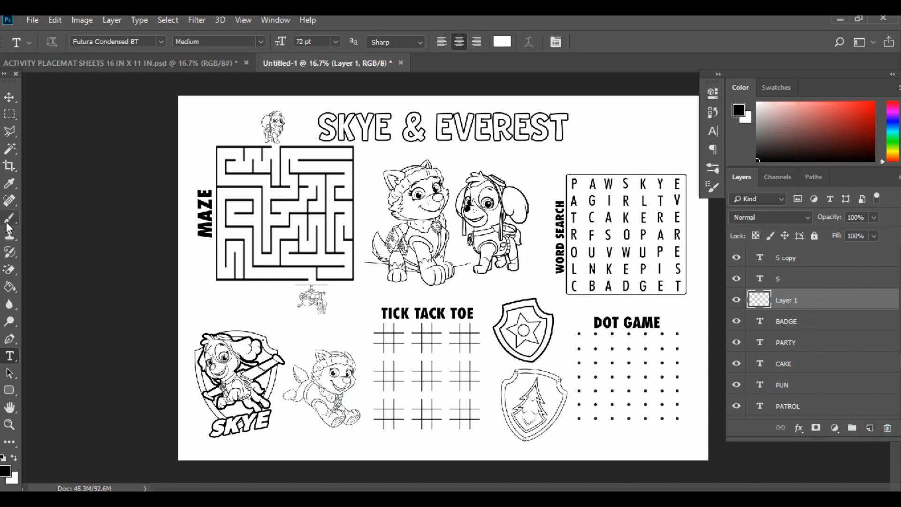
# Draw a black rounded rectangle about 1062 x 198 px with a 20 px radius over the search words above the grid.
pyautogui.click(13, 388)
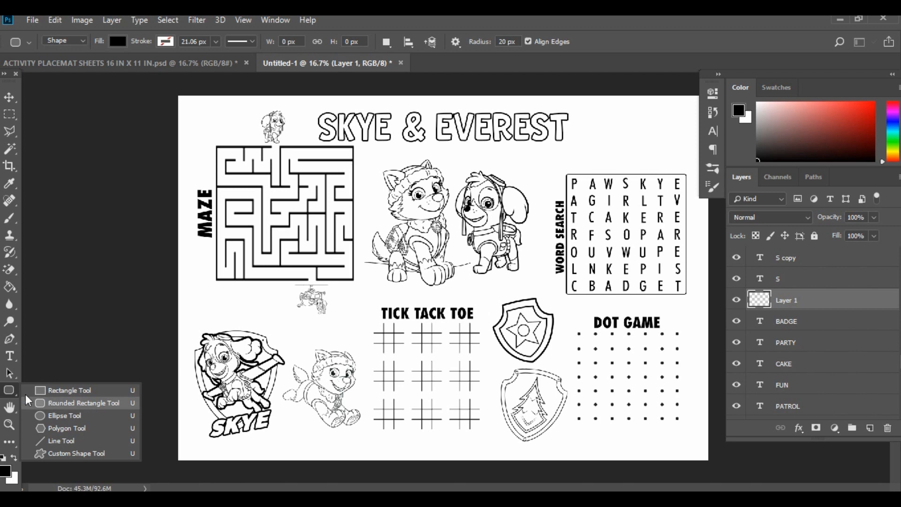
pyautogui.click(10, 393)
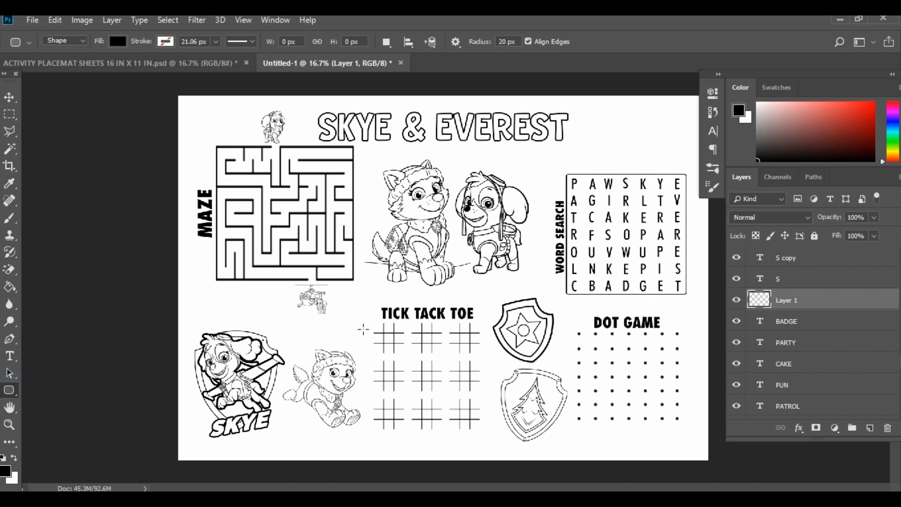
pyautogui.moveTo(570, 155); pyautogui.dragTo(687, 174)
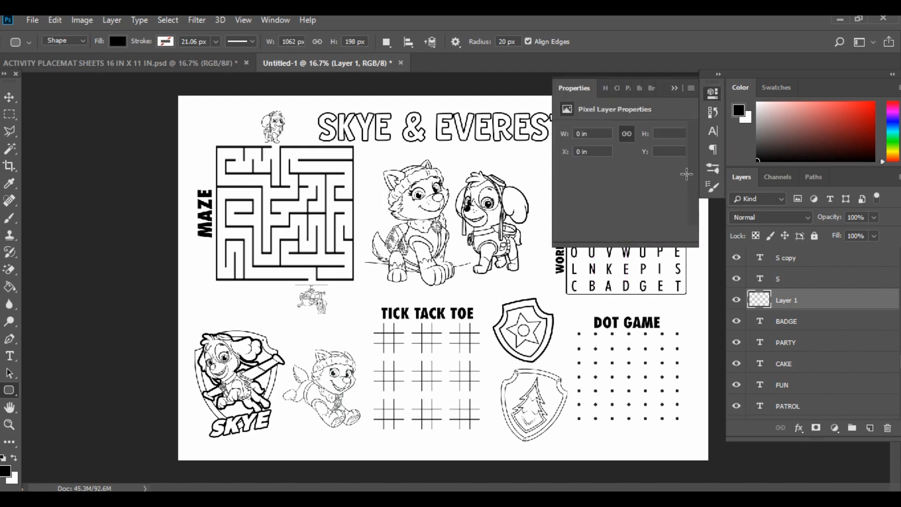
pyautogui.click(677, 90)
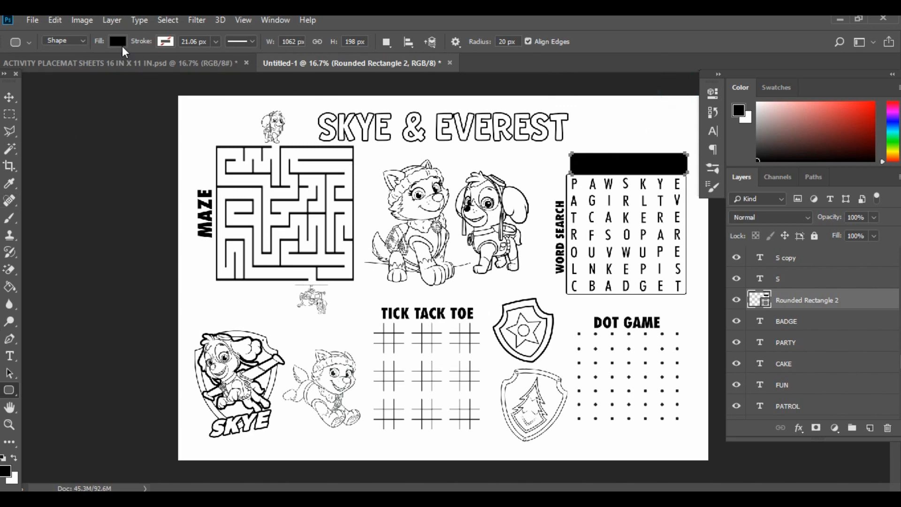
# Change the fill of the new rounded rectangle above the letter grid to a neutral mid grey.
pyautogui.click(118, 43)
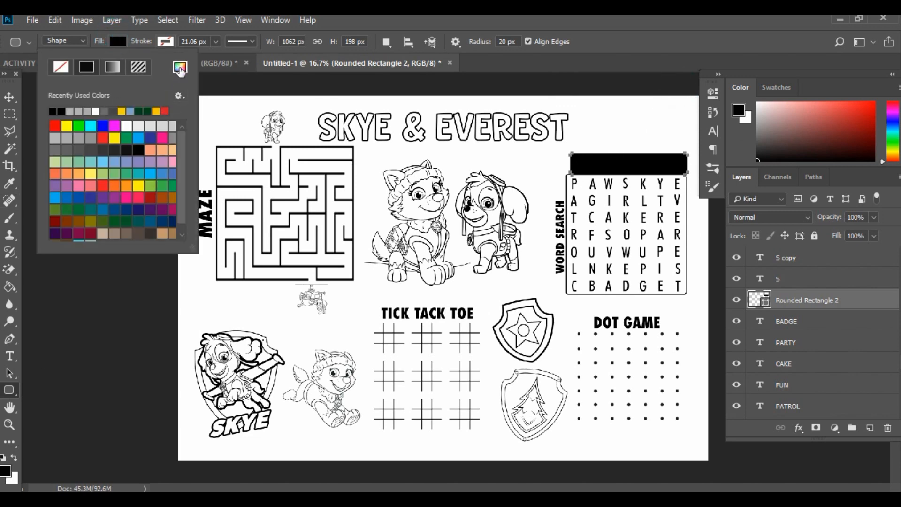
pyautogui.click(179, 69)
pyautogui.click(553, 301)
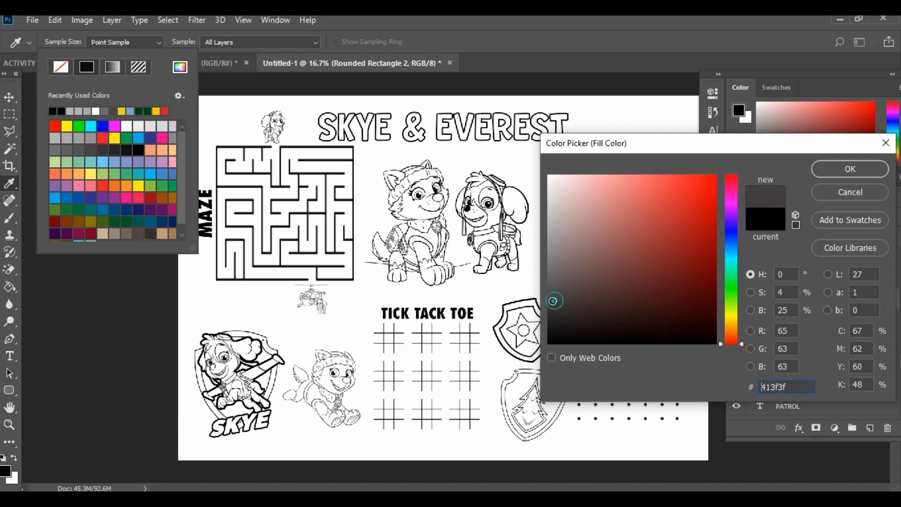
pyautogui.moveTo(553, 301); pyautogui.dragTo(547, 241)
pyautogui.click(855, 169)
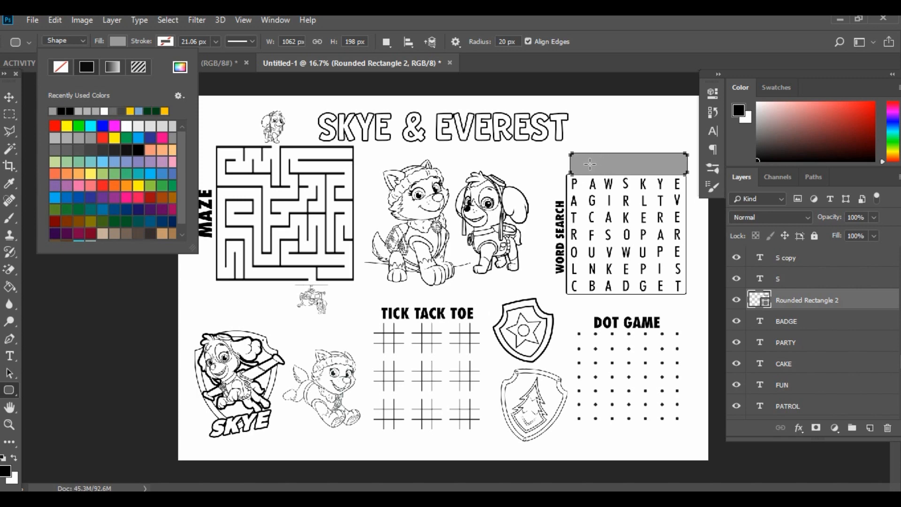
pyautogui.press('Escape')
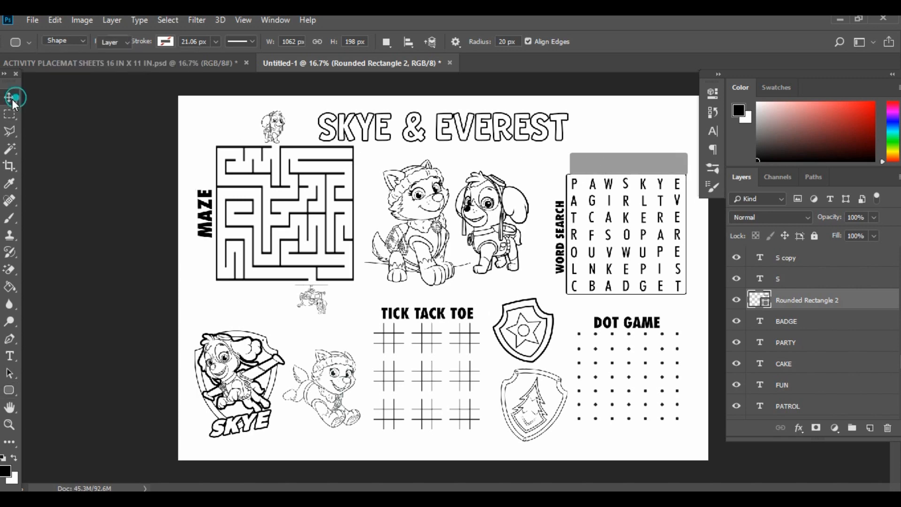
# Widen the grey rounded rectangle so its left side lines up with the word search grid's left edge.
pyautogui.press('v')
pyautogui.hotkey('ctrl', 't')
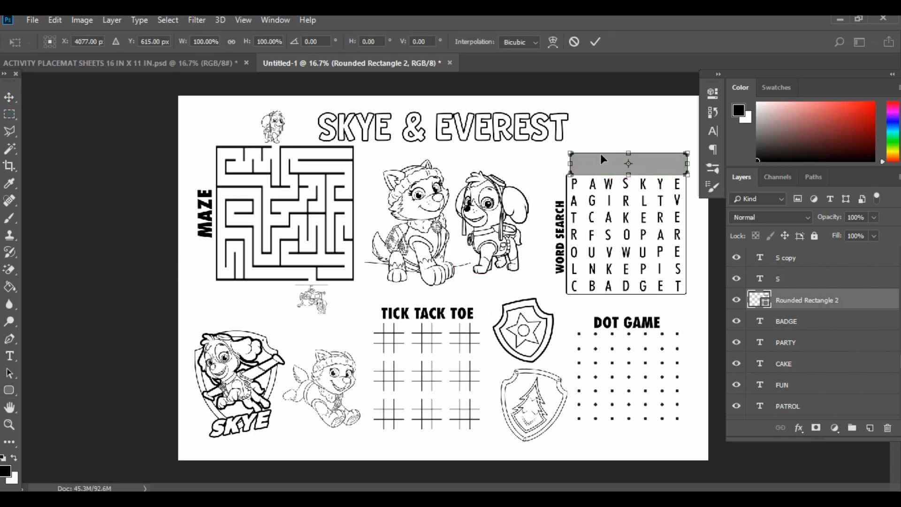
pyautogui.moveTo(568, 164); pyautogui.dragTo(564, 163)
pyautogui.press('Return')
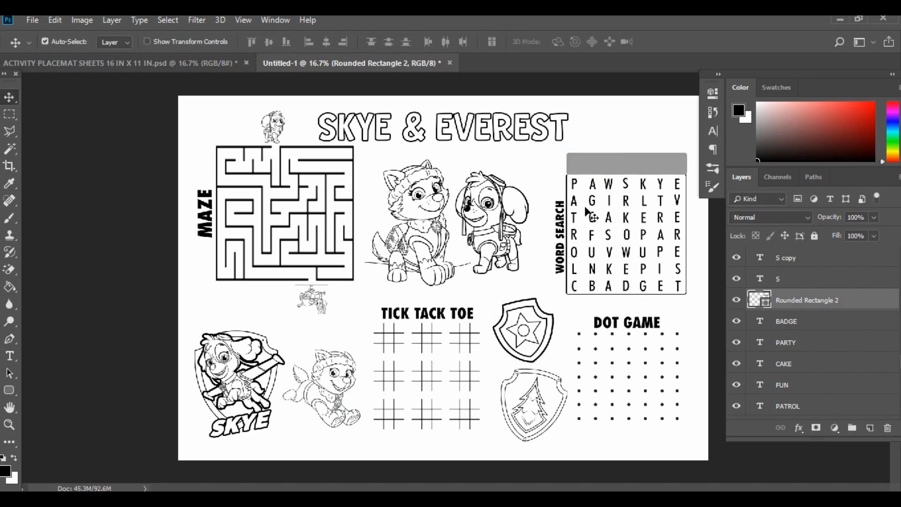
# Nudge the grey rectangle up off the letter grid and move its layer directly below the SKYE & EVEREST text layer.
pyautogui.hotkey('shift', 'Up')
pyautogui.hotkey('shift', 'Up')
pyautogui.hotkey('shift', 'Up')
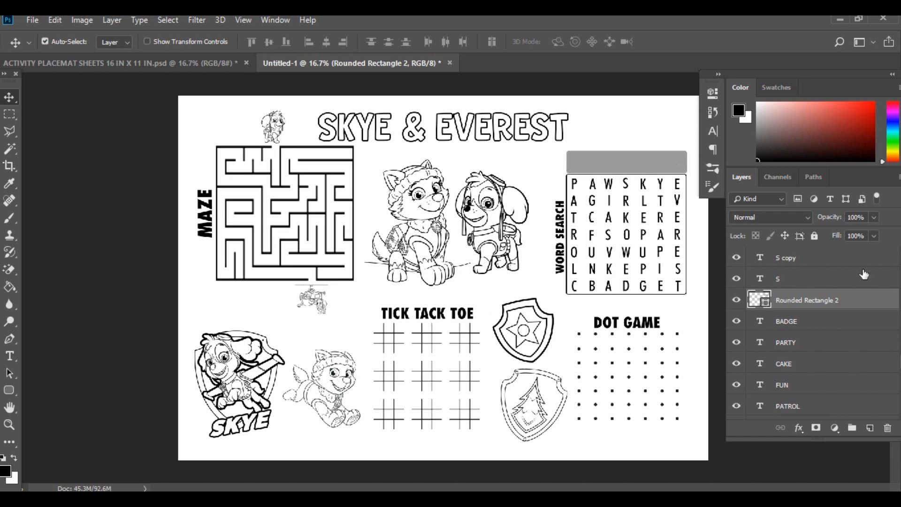
pyautogui.scroll(-1, 864, 272)
pyautogui.moveTo(810, 277); pyautogui.dragTo(817, 378)
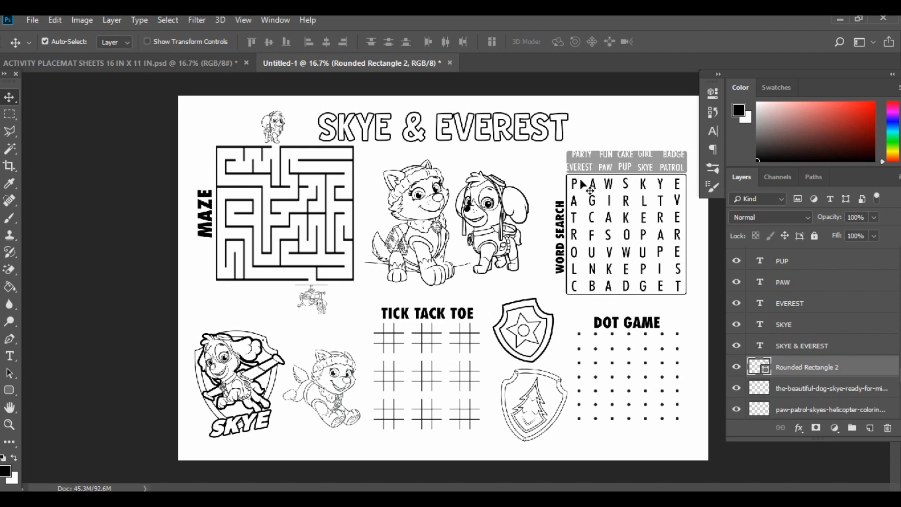
# Stretch the grey rectangle upward to 124.75% height to back both rows of search words, and nudge it slightly left.
pyautogui.hotkey('ctrl', 't')
pyautogui.moveTo(585, 180); pyautogui.dragTo(586, 180)
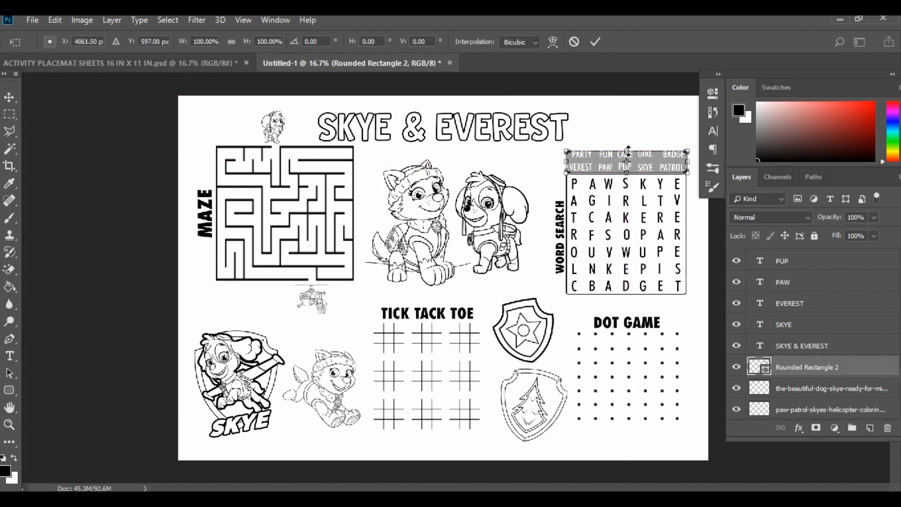
pyautogui.moveTo(628, 144); pyautogui.dragTo(626, 142)
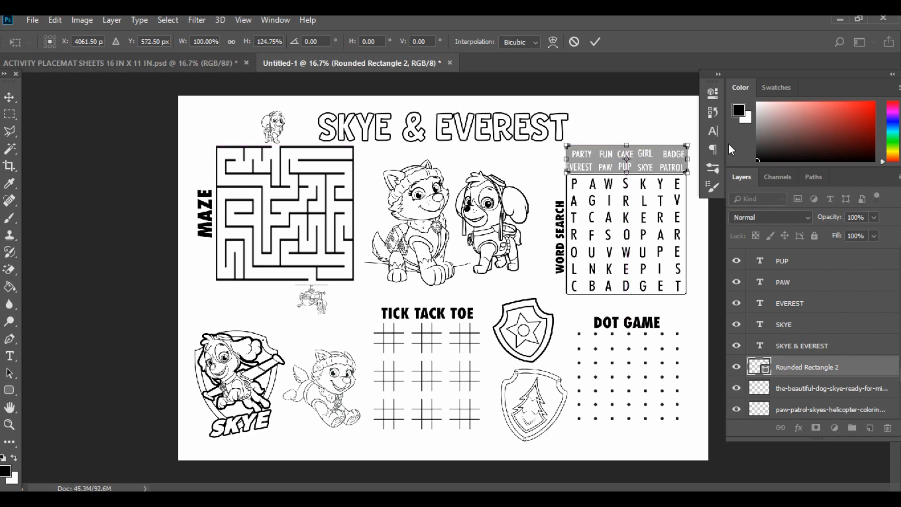
pyautogui.press('Return')
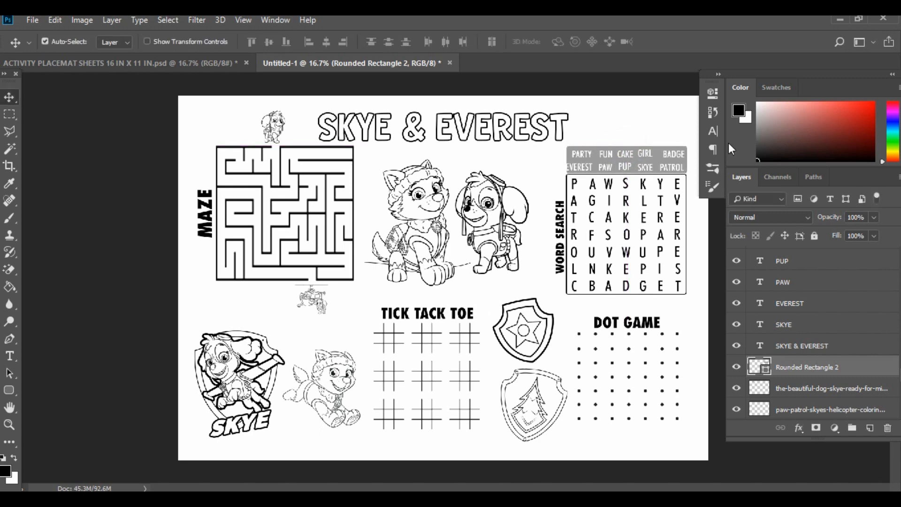
pyautogui.hotkey('shift', 'Left')
pyautogui.hotkey('shift', 'Left')
pyautogui.hotkey('shift', 'Left')
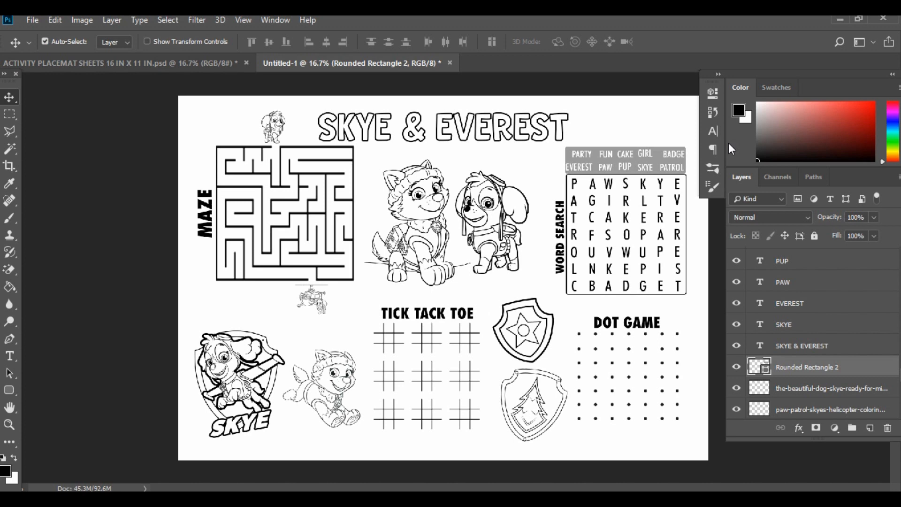
# Adjust the positions of the words GIRL, BADGE and EVEREST so they sit evenly inside the grey box.
pyautogui.click(644, 153)
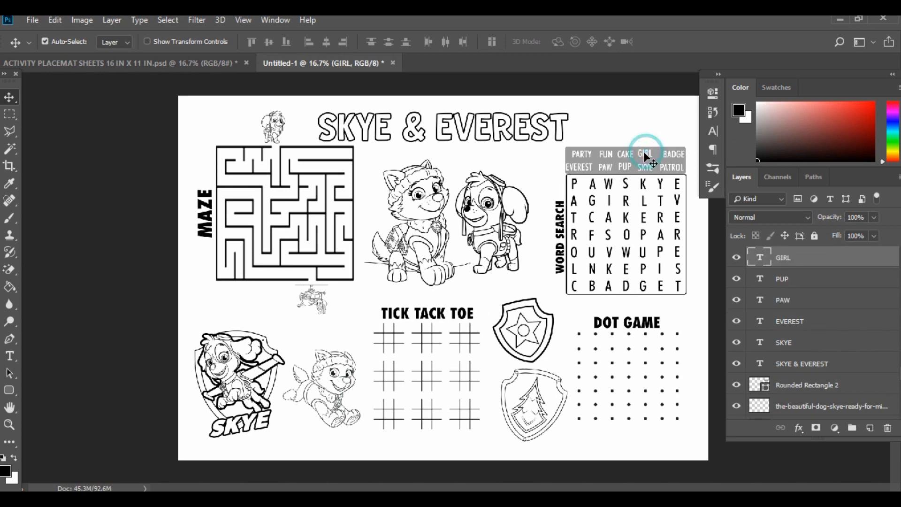
pyautogui.moveTo(645, 154); pyautogui.dragTo(676, 161)
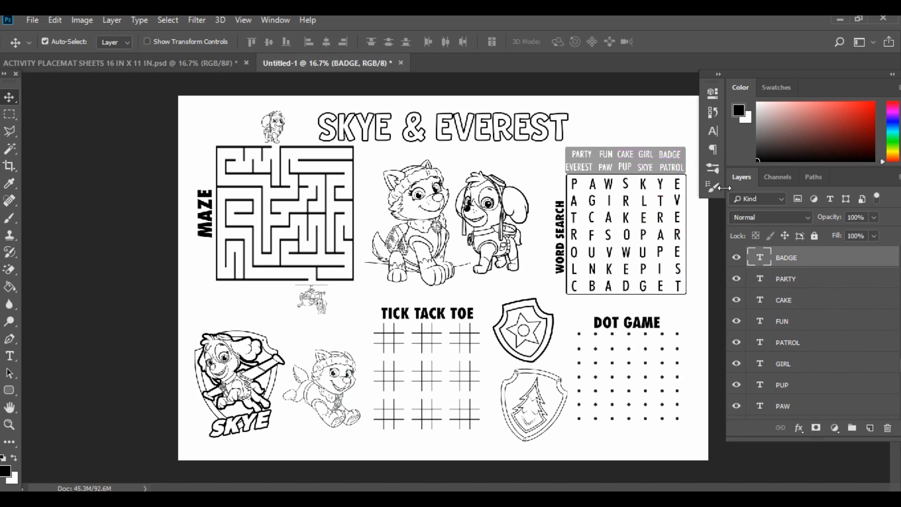
pyautogui.moveTo(584, 171); pyautogui.dragTo(587, 171)
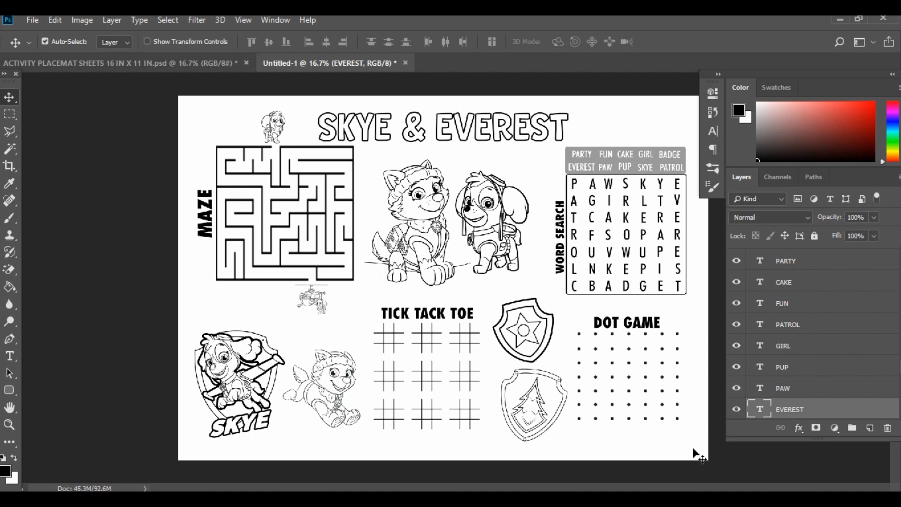
# Add a new empty layer at the top of the layer stack, above the hidden V text layer.
pyautogui.scroll(10, 840, 324)
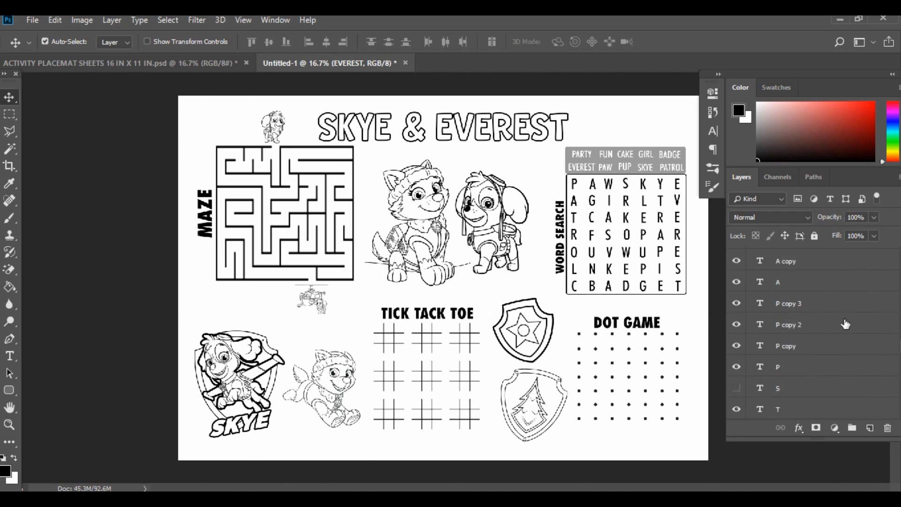
pyautogui.scroll(5, 838, 329)
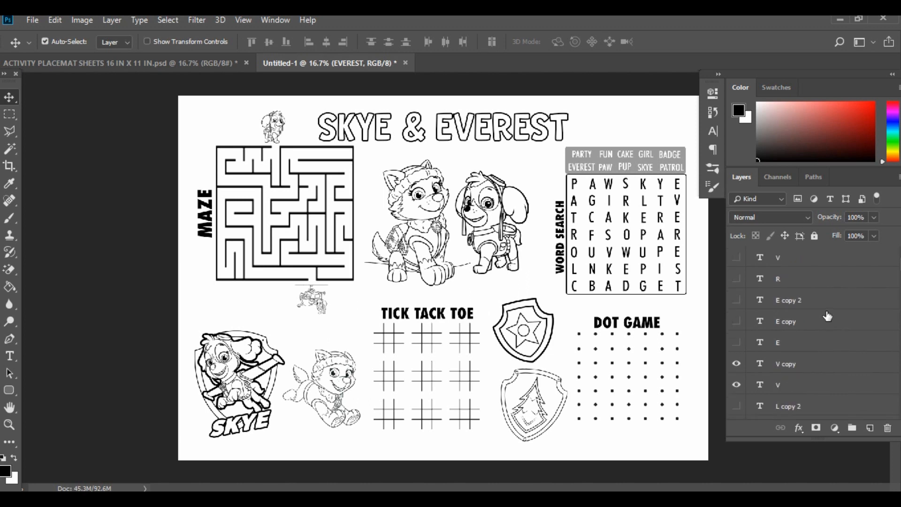
pyautogui.click(825, 259)
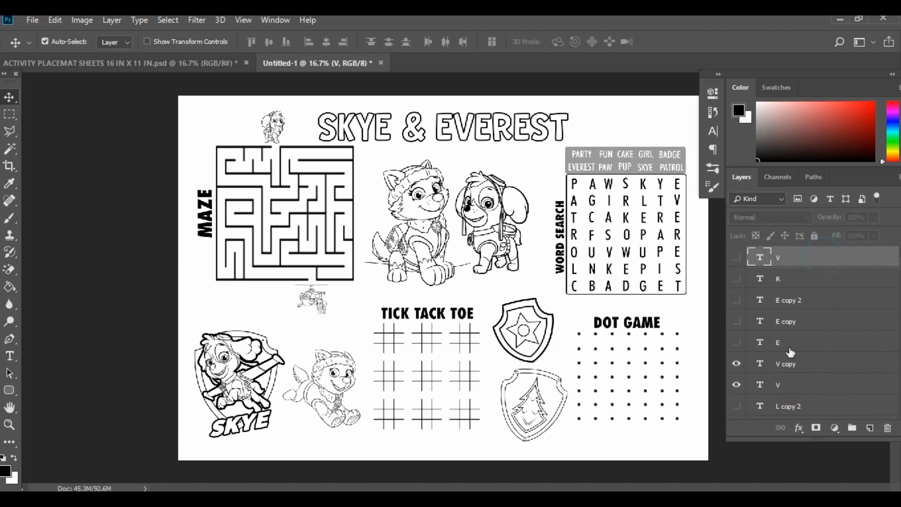
pyautogui.click(870, 428)
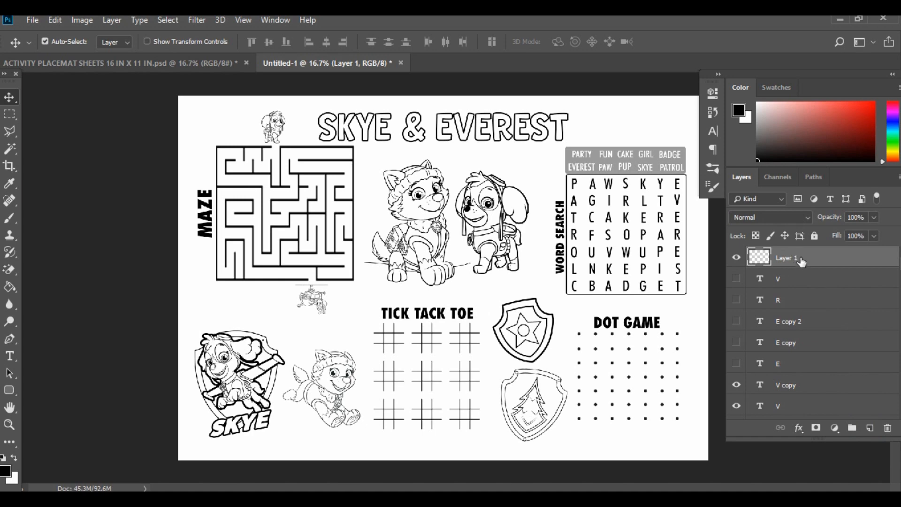
# Set up the Brush tool with the hard round 123 px tip and 116% spacing to paint separate dots.
pyautogui.click(14, 216)
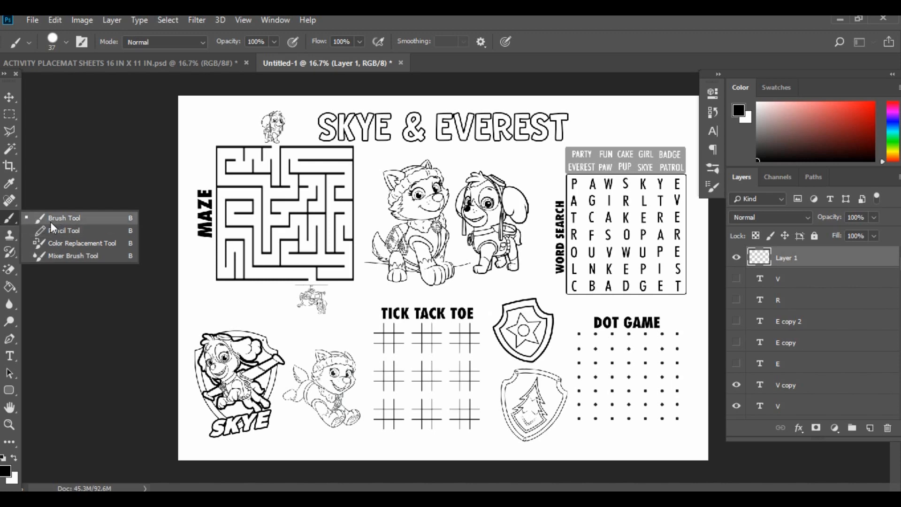
pyautogui.click(66, 221)
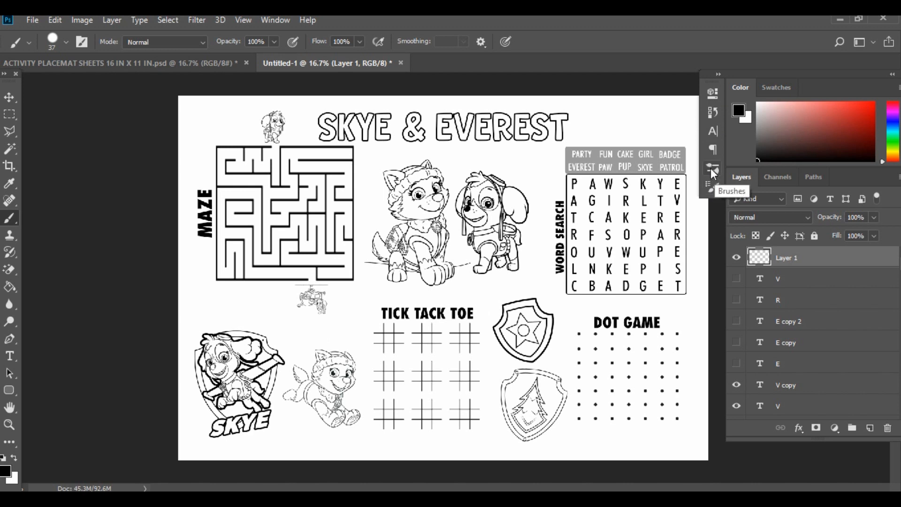
pyautogui.click(273, 20)
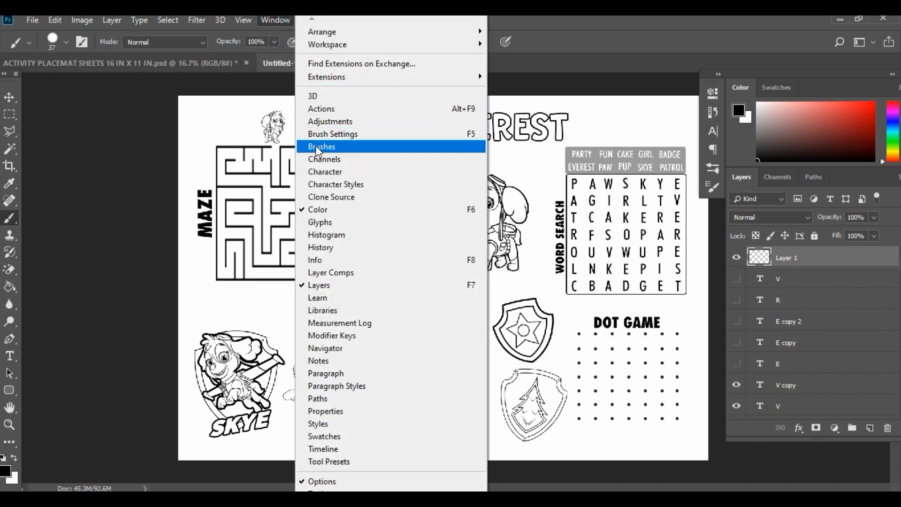
pyautogui.click(712, 165)
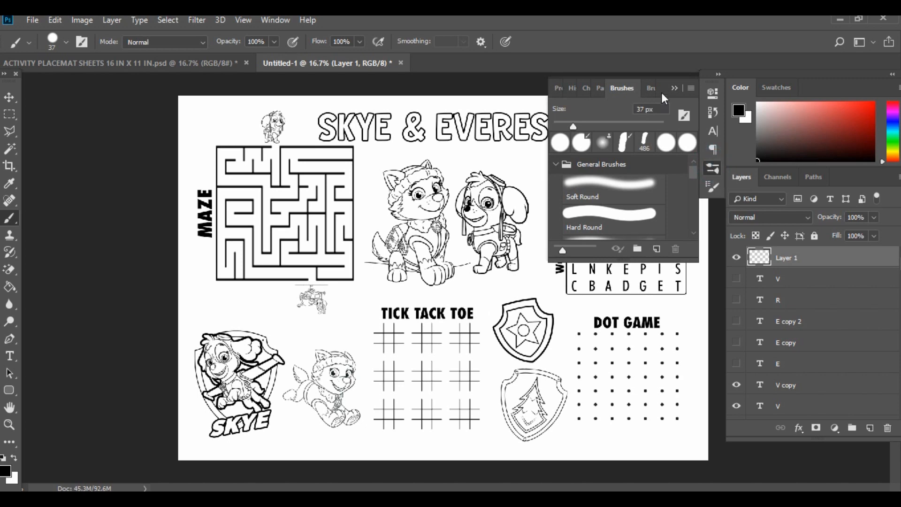
pyautogui.click(649, 88)
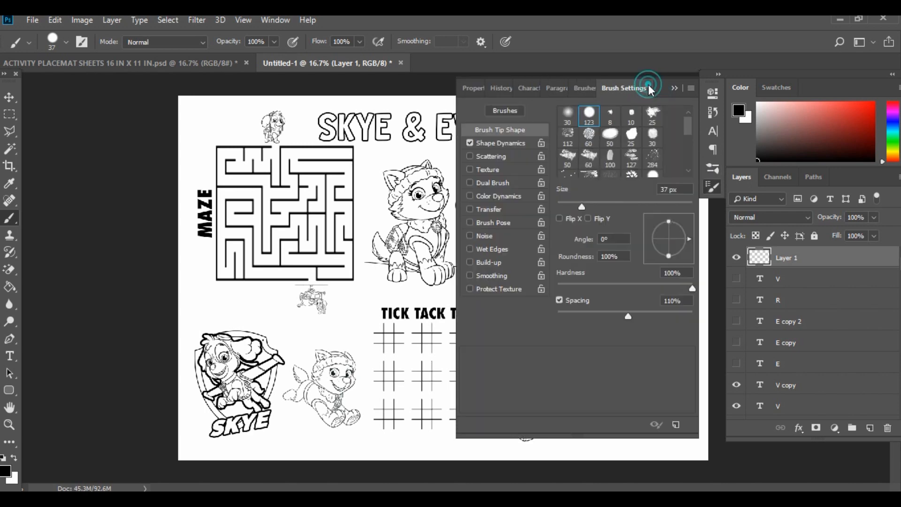
pyautogui.click(648, 86)
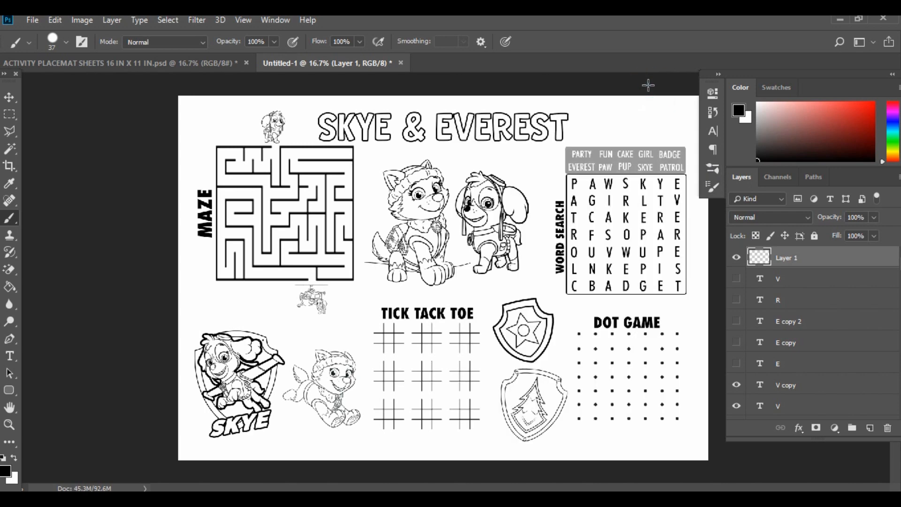
pyautogui.click(712, 169)
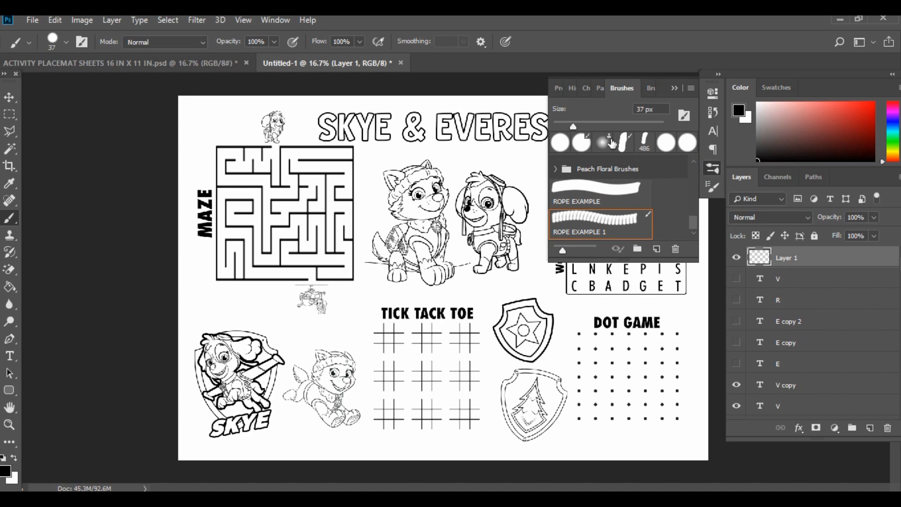
pyautogui.click(648, 91)
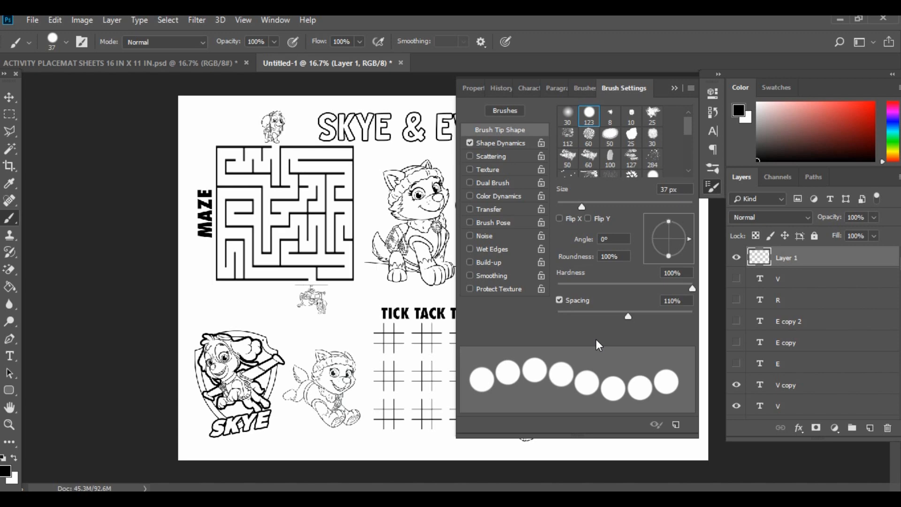
pyautogui.click(589, 114)
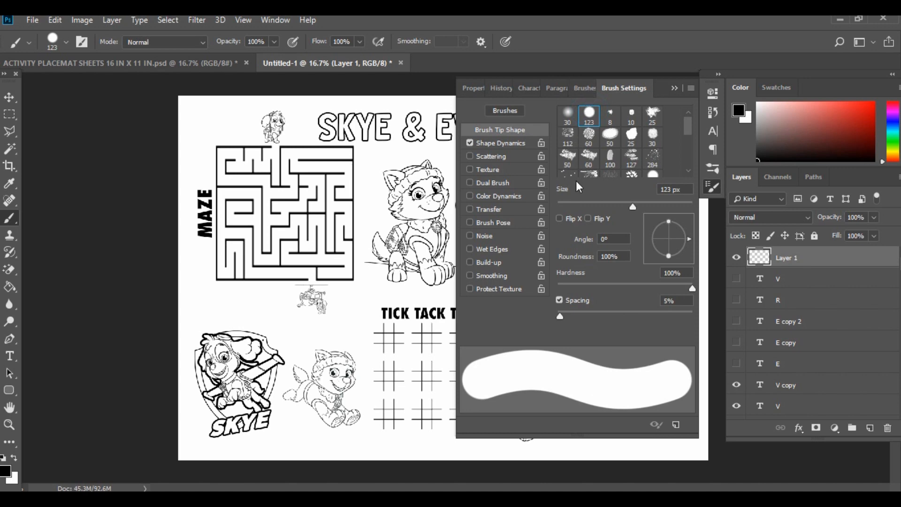
pyautogui.moveTo(559, 317); pyautogui.dragTo(632, 331)
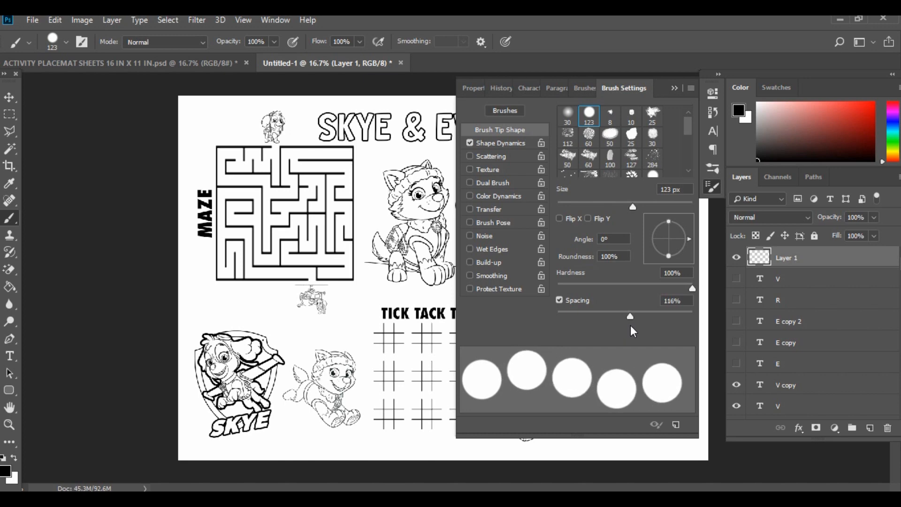
# Reduce the dotted brush's size to 33 px.
pyautogui.click(582, 86)
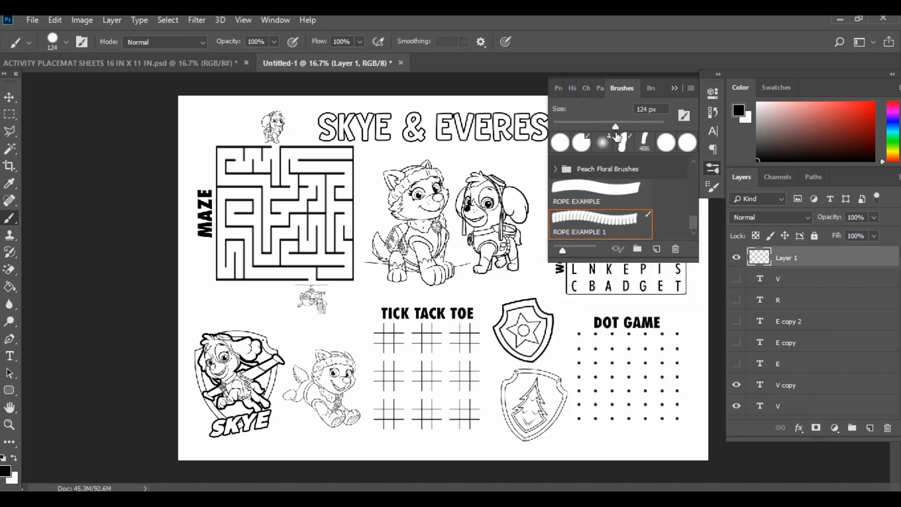
pyautogui.moveTo(615, 127); pyautogui.dragTo(571, 127)
pyautogui.click(674, 89)
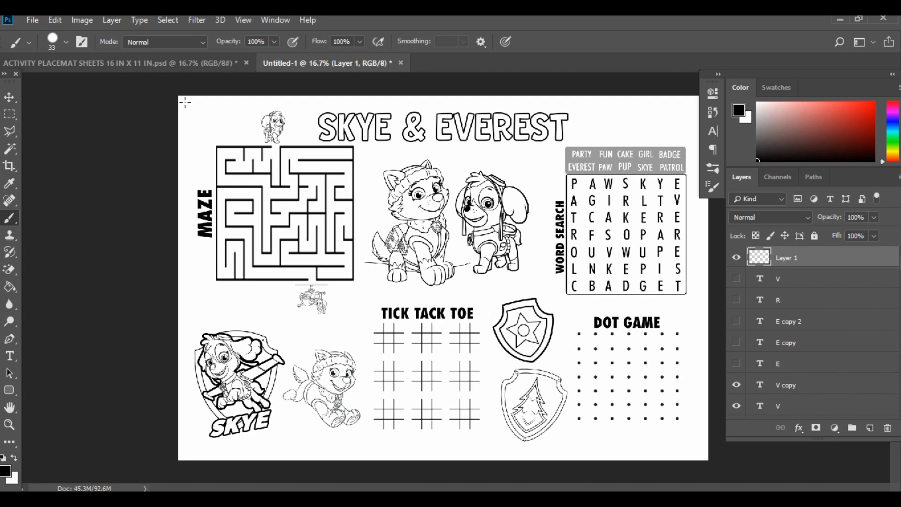
# Paint a straight black dotted border just inside all four edges of the placemat on the new layer.
pyautogui.moveTo(186, 101)
pyautogui.mouseDown()
pyautogui.moveTo(268, 112)
pyautogui.moveTo(692, 102)
pyautogui.mouseUp()
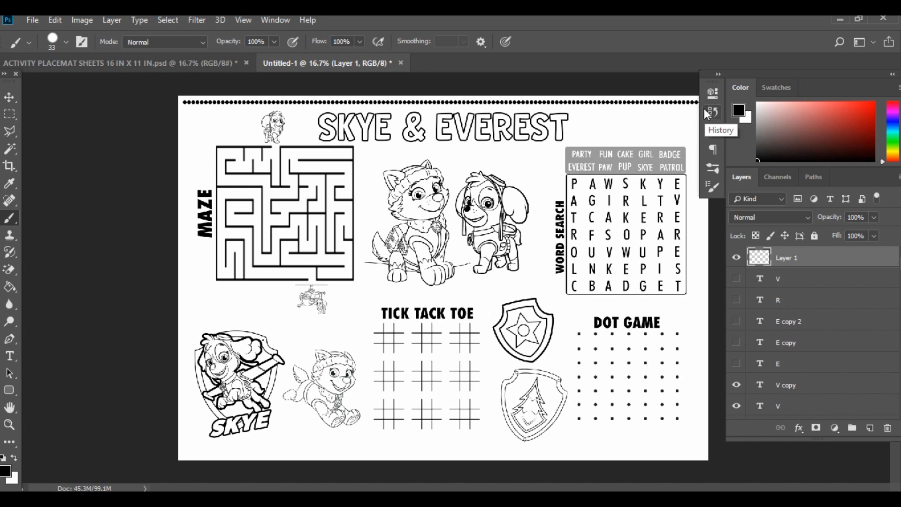
pyautogui.hotkey('ctrl', '-')
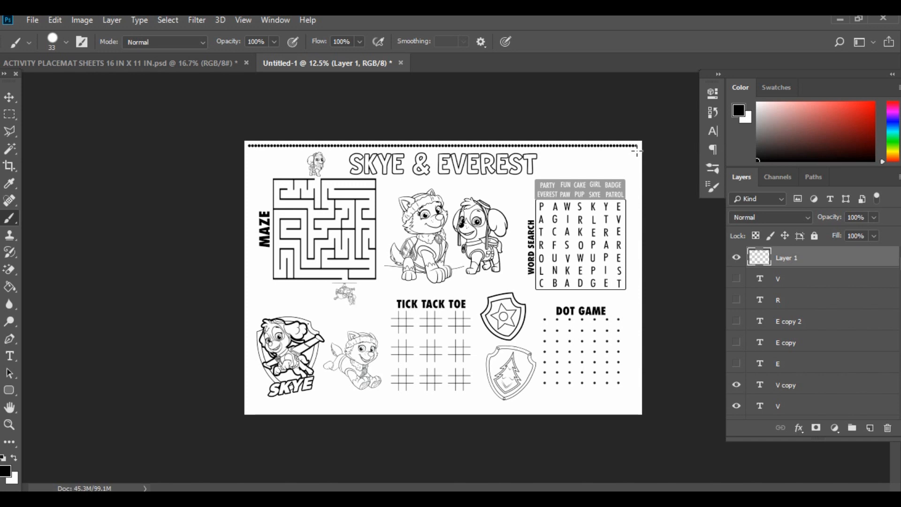
pyautogui.moveTo(636, 151)
pyautogui.mouseDown()
pyautogui.moveTo(645, 195)
pyautogui.moveTo(629, 283)
pyautogui.moveTo(633, 407)
pyautogui.mouseUp()
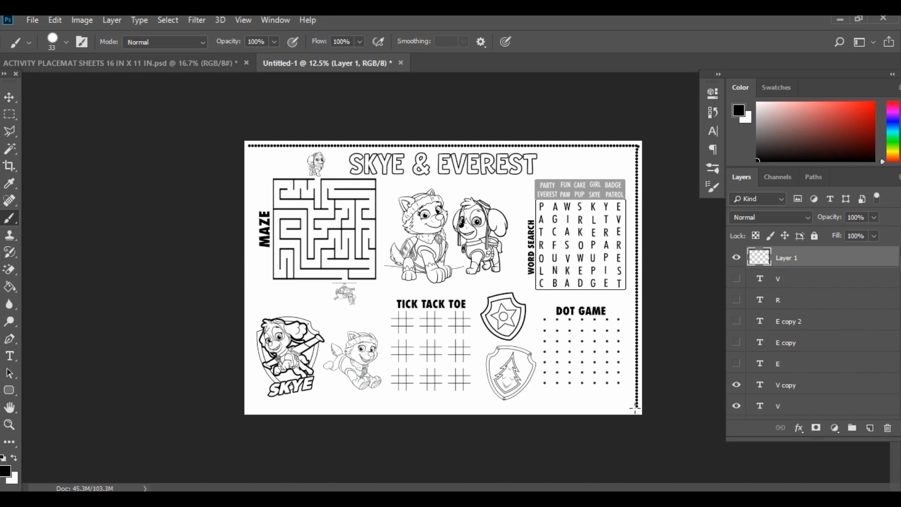
pyautogui.moveTo(634, 409)
pyautogui.mouseDown()
pyautogui.moveTo(410, 395)
pyautogui.moveTo(258, 412)
pyautogui.mouseUp()
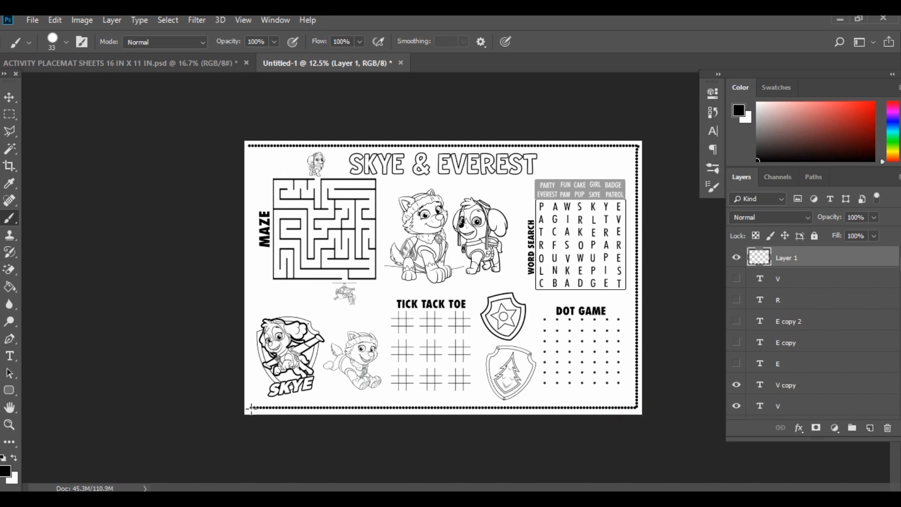
pyautogui.moveTo(251, 408)
pyautogui.mouseDown()
pyautogui.moveTo(265, 374)
pyautogui.moveTo(268, 315)
pyautogui.moveTo(248, 216)
pyautogui.moveTo(261, 154)
pyautogui.mouseUp()
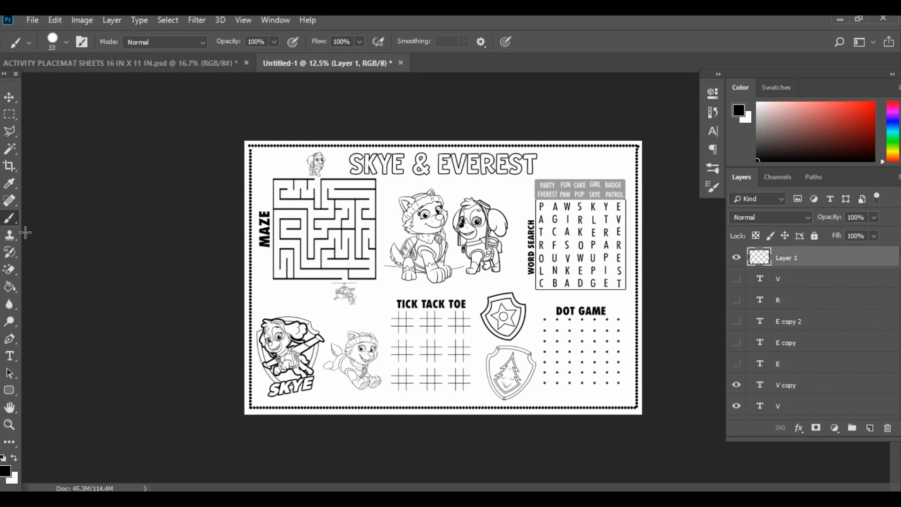
# Hide the dotted border layer and show it again to compare the placemat with and without the border.
pyautogui.click(9, 97)
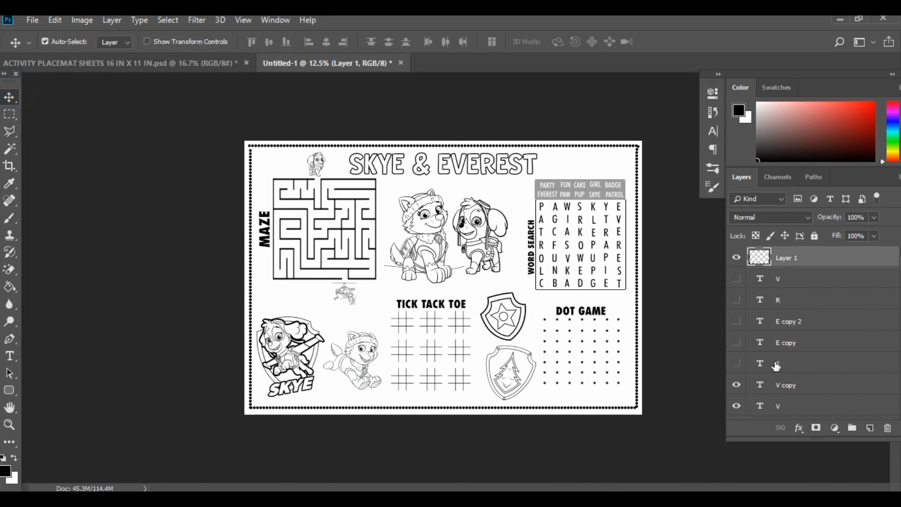
pyautogui.click(736, 257)
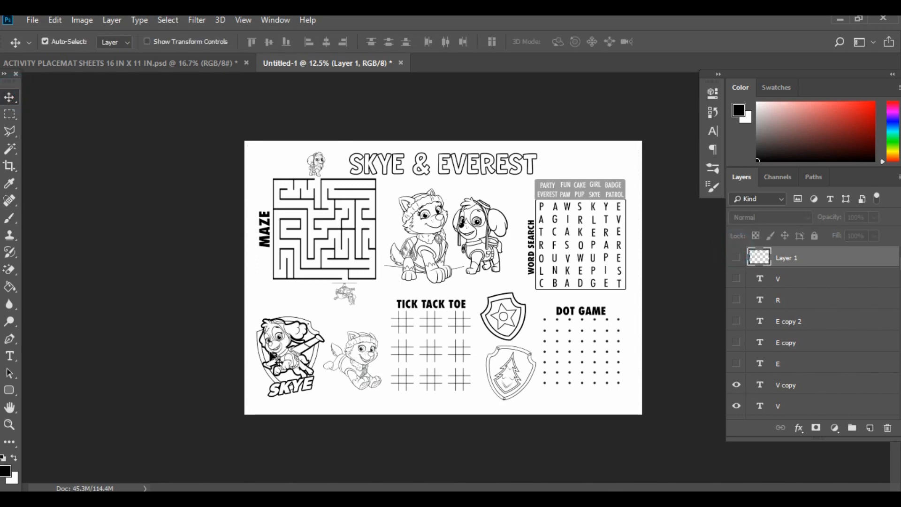
pyautogui.click(736, 257)
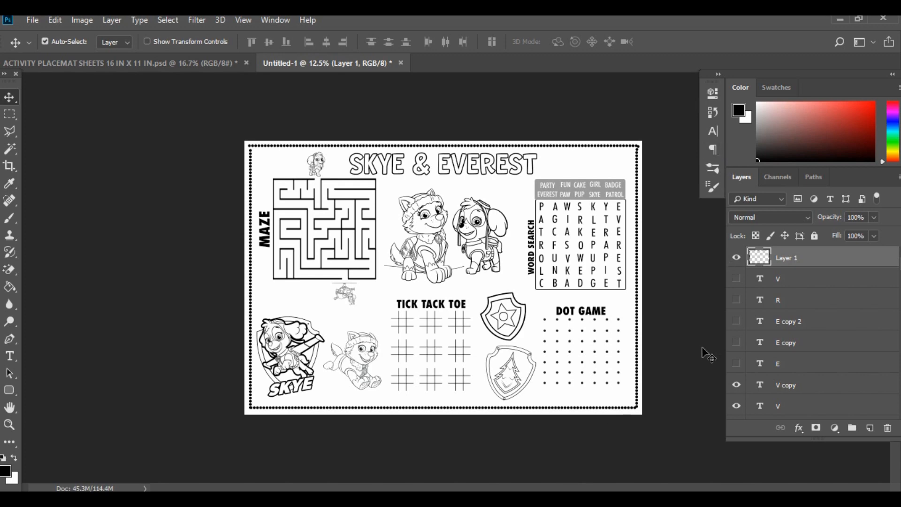
# Examine the placemat up close, checking the dotted border, word search, dot game, badges and maze.
pyautogui.hotkey('ctrl', '+')
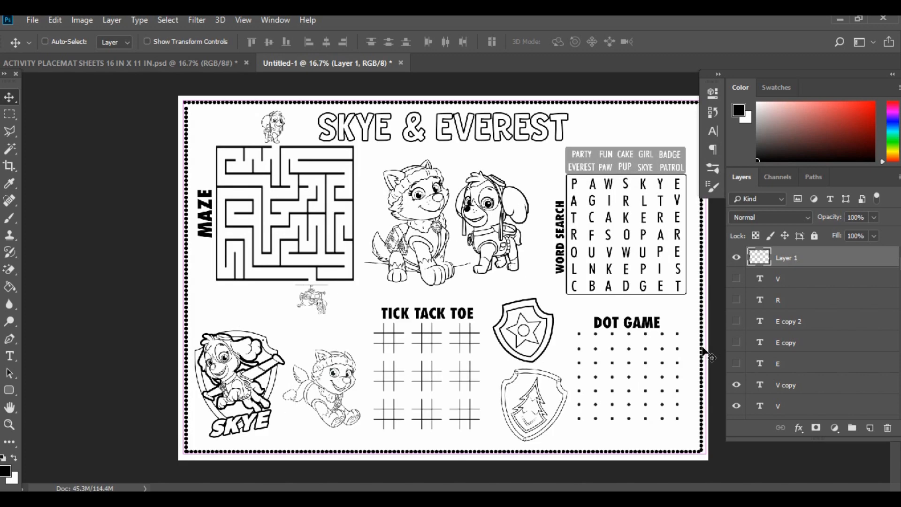
pyautogui.hotkey('ctrl', '+')
pyautogui.scroll(5, 450, 362)
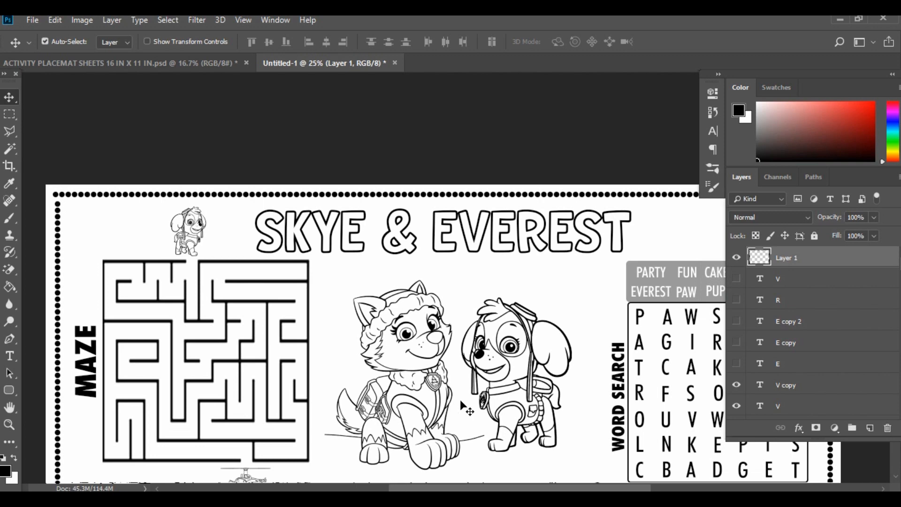
pyautogui.scroll(-3, 535, 359)
pyautogui.hscroll(7, 535, 359)
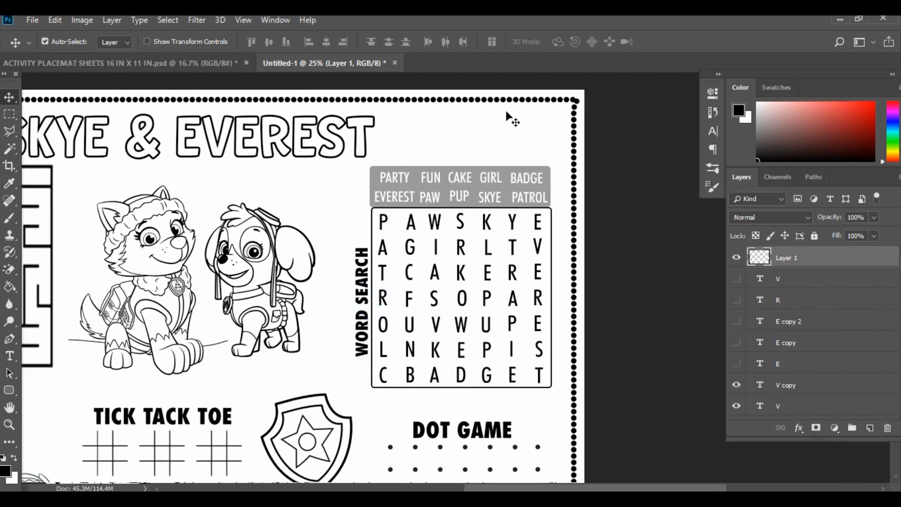
pyautogui.click(576, 102)
pyautogui.scroll(-4, 510, 267)
pyautogui.scroll(5, 510, 266)
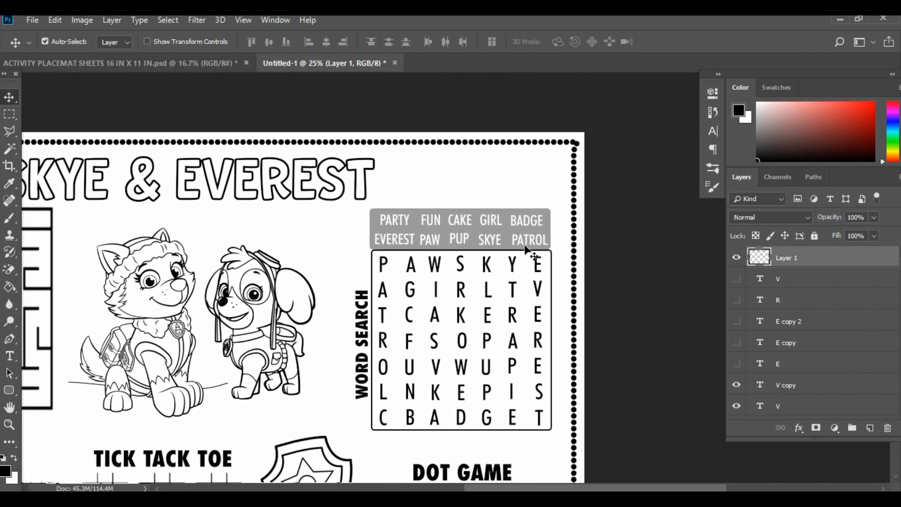
pyautogui.scroll(-1, 399, 334)
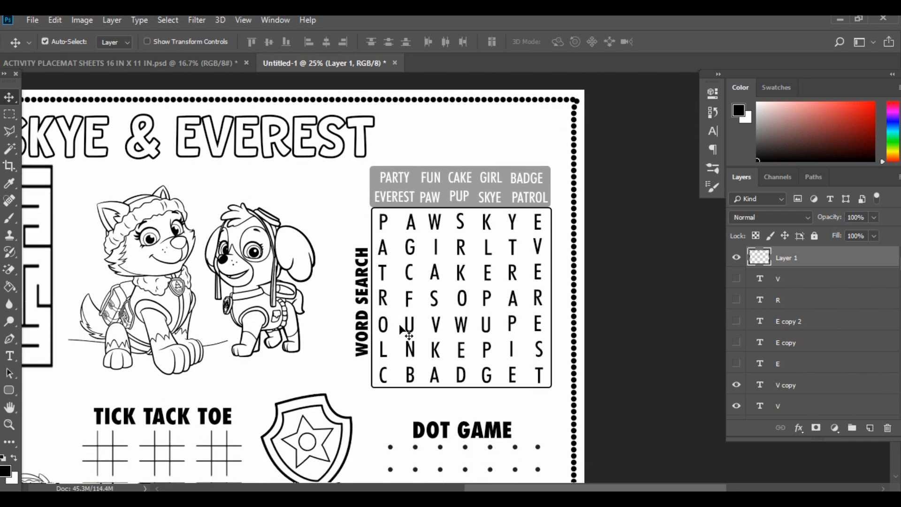
pyautogui.scroll(-4, 409, 324)
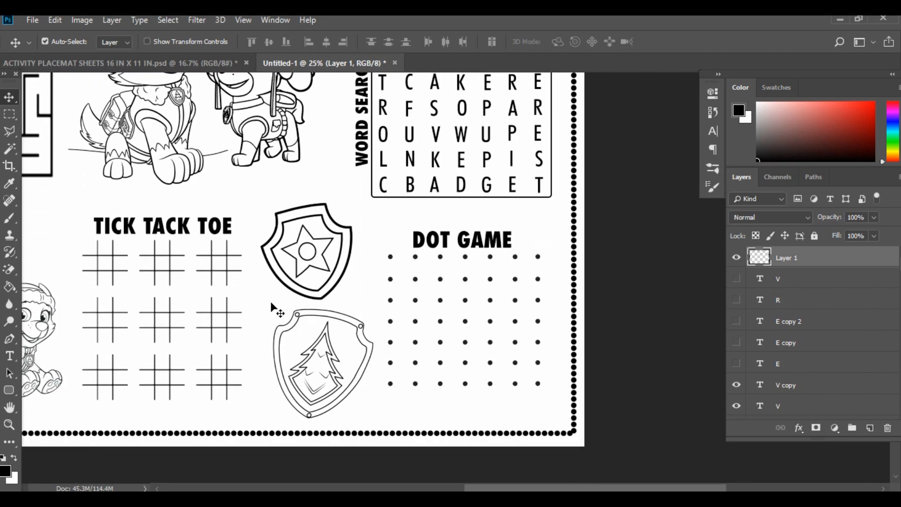
pyautogui.moveTo(255, 268); pyautogui.dragTo(469, 404)
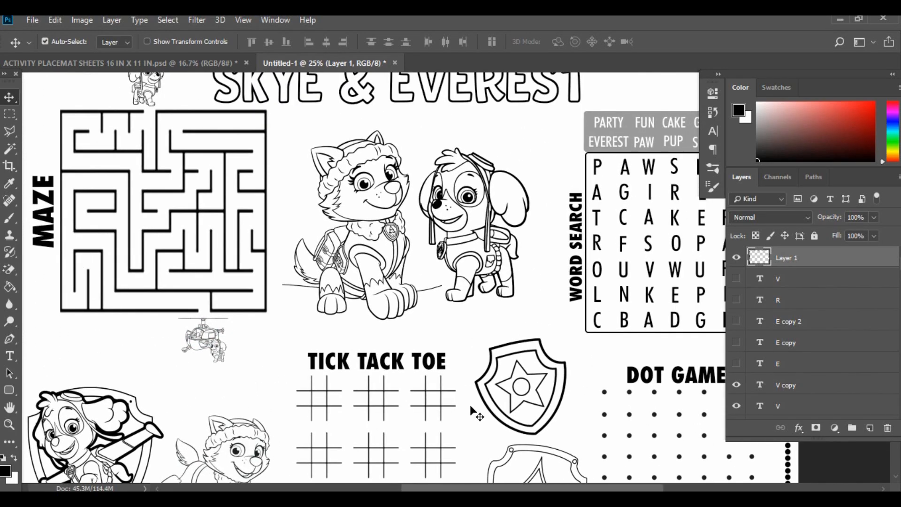
pyautogui.hotkey('ctrl', '-')
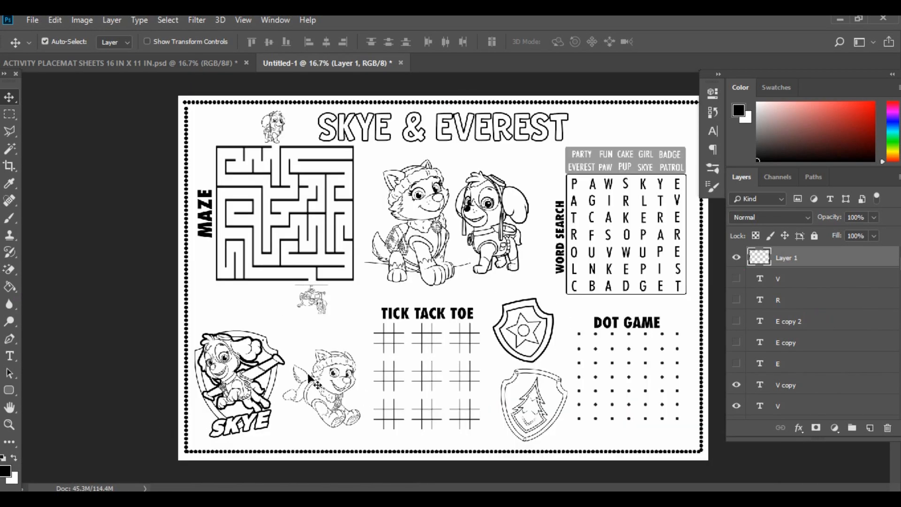
# Enlarge the Everest picture beside the tick tack toe grids to about 128%, lower it slightly, and raise the Skye badge.
pyautogui.click(345, 364)
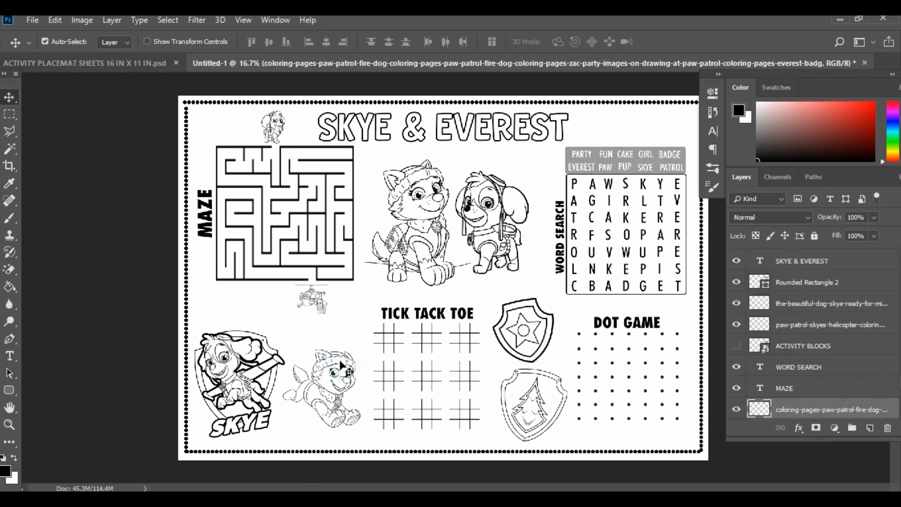
pyautogui.hotkey('ctrl', 't')
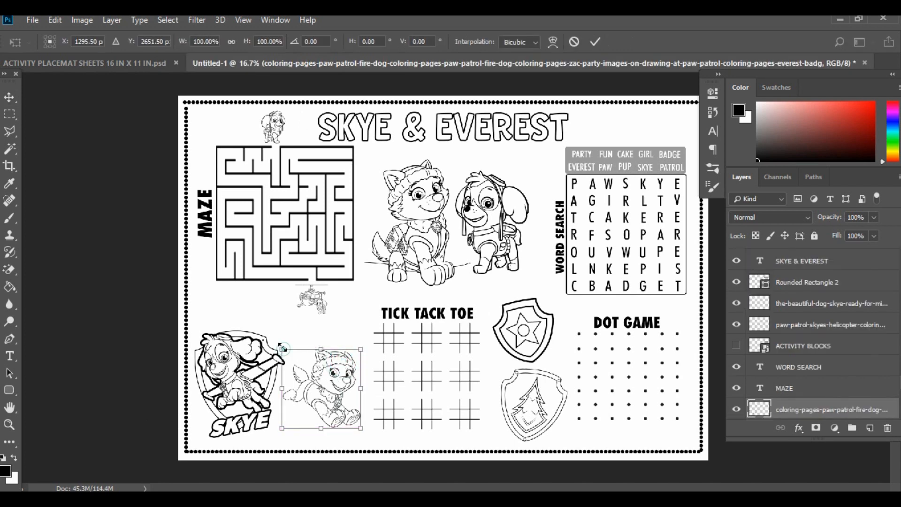
pyautogui.moveTo(281, 350); pyautogui.dragTo(260, 322)
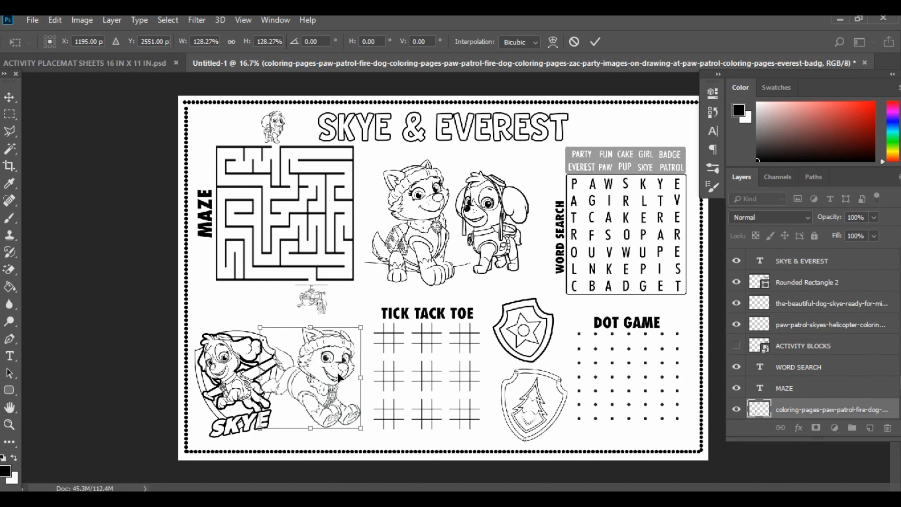
pyautogui.moveTo(337, 372); pyautogui.dragTo(342, 391)
pyautogui.press('Return')
pyautogui.moveTo(246, 374); pyautogui.dragTo(246, 344)
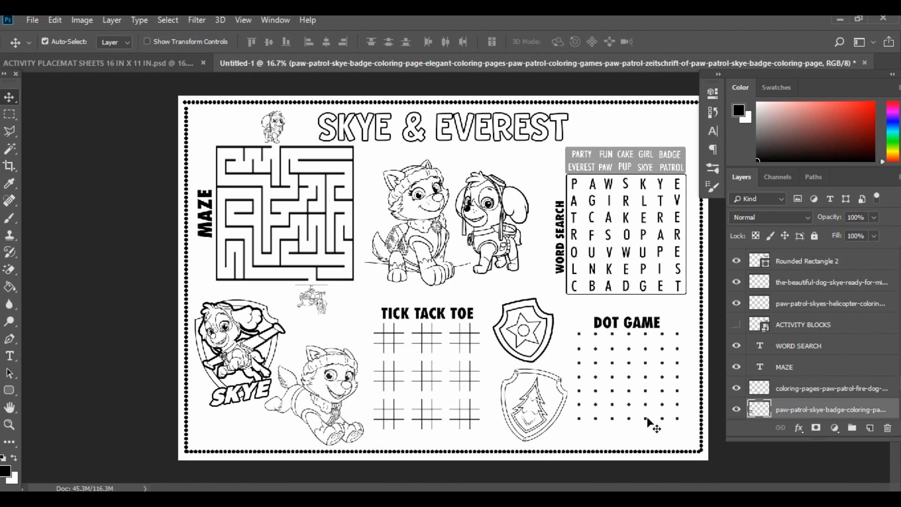
# Shift the dot grid and DOT GAME title slightly down, and nudge the WORD SEARCH label away from the letter grid.
pyautogui.moveTo(647, 418); pyautogui.dragTo(650, 431)
pyautogui.moveTo(653, 326); pyautogui.dragTo(653, 330)
pyautogui.moveTo(561, 268); pyautogui.dragTo(558, 266)
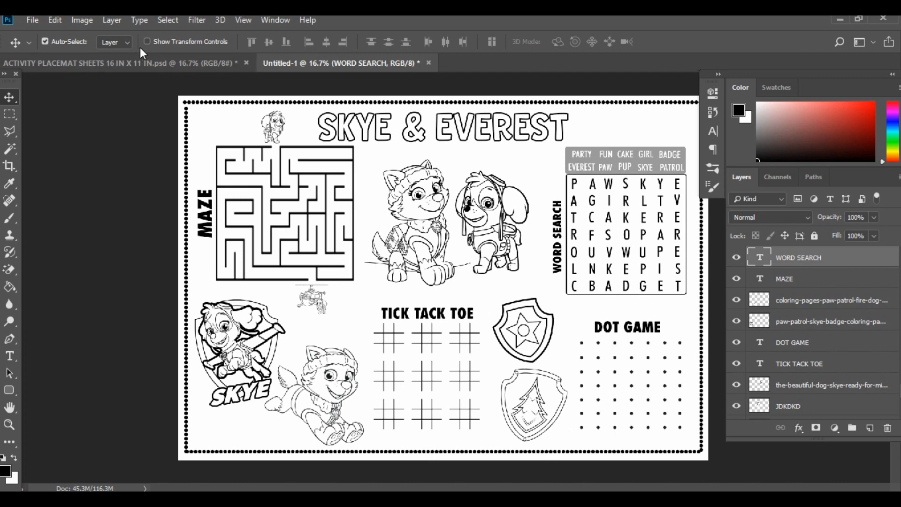
pyautogui.click(32, 20)
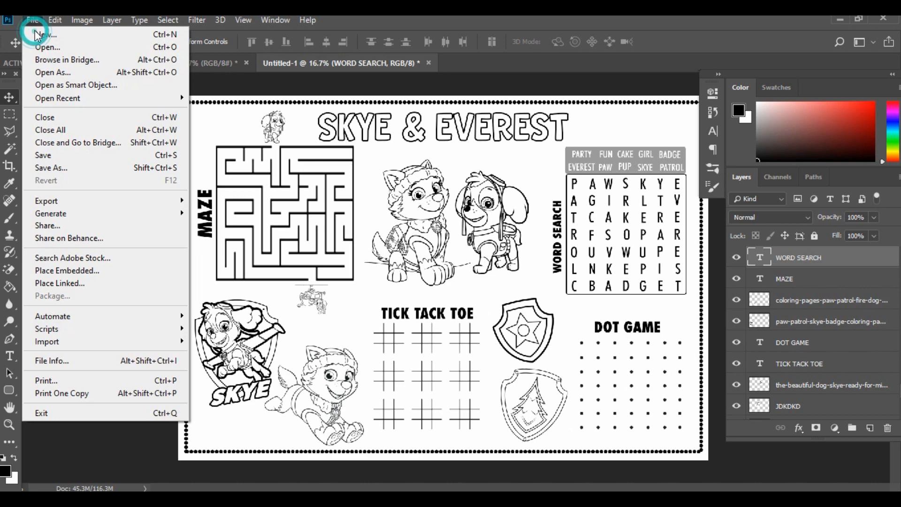
pyautogui.click(48, 169)
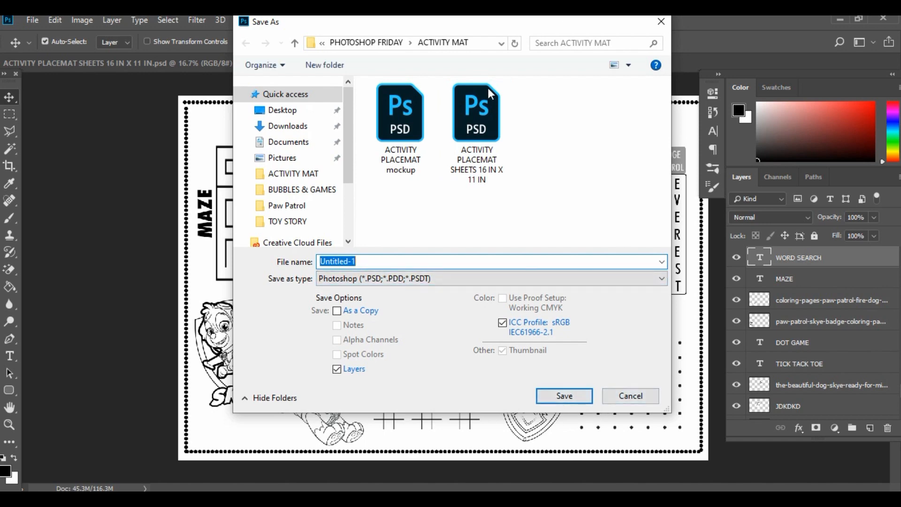
pyautogui.click(631, 399)
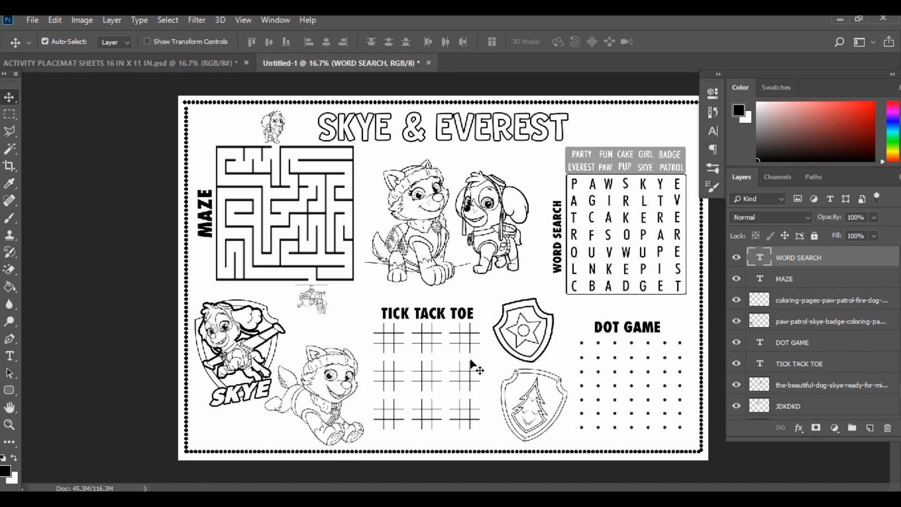
# Flatten the placemat into a single background layer, discarding the hidden layers.
pyautogui.click(111, 21)
pyautogui.scroll(-2, 201, 254)
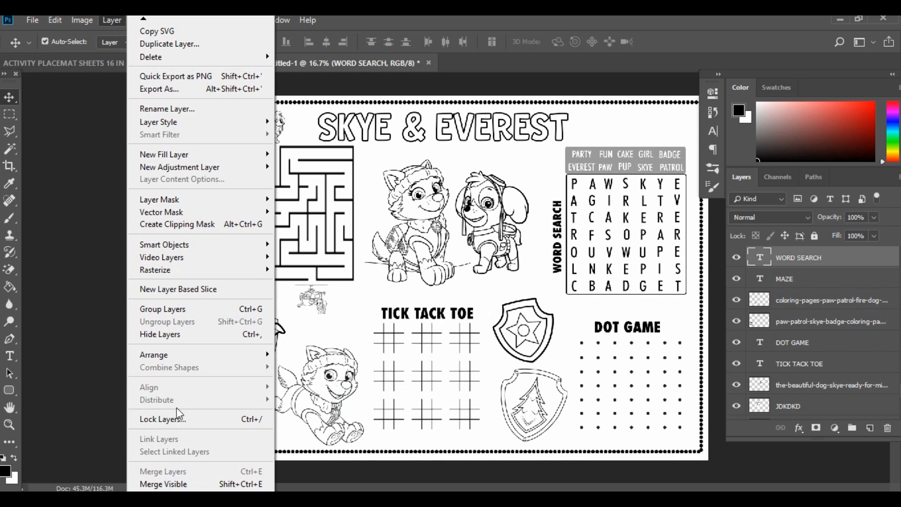
pyautogui.scroll(-2, 201, 258)
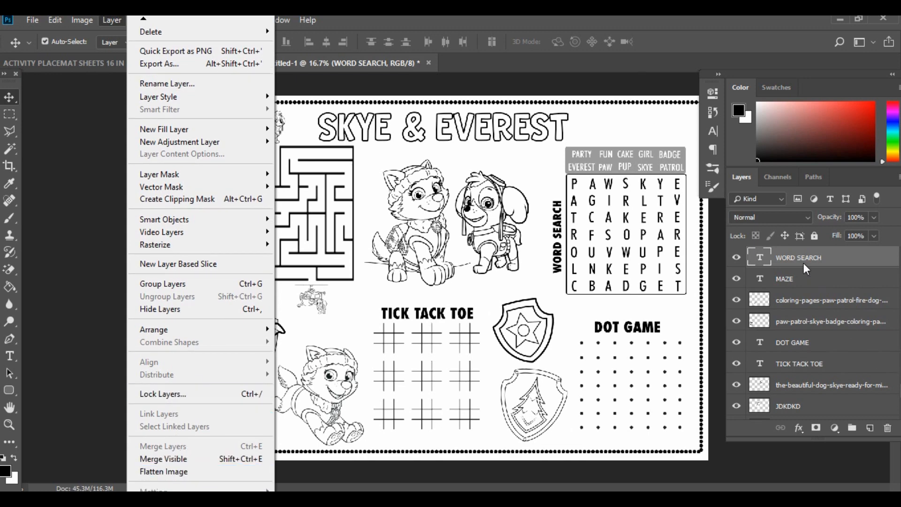
pyautogui.click(175, 472)
pyautogui.click(382, 202)
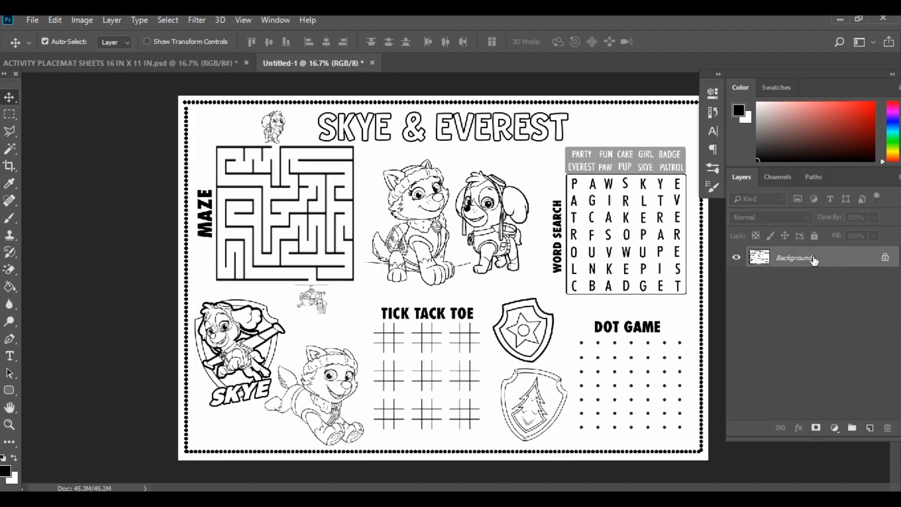
# Save the flattened placemat in the ACTIVITY MAT folder as a Photoshop PDF named PAW PATROL ACTIVITY PLACEMAT PDF.
pyautogui.click(31, 22)
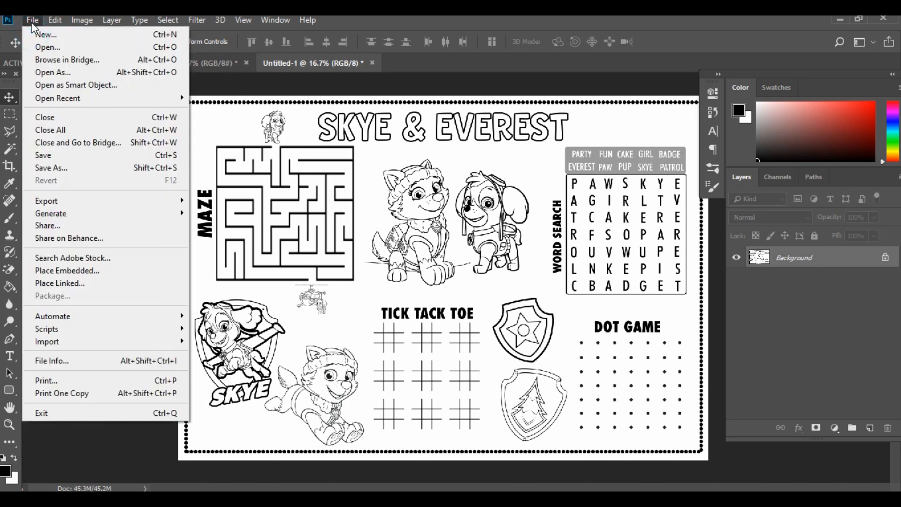
pyautogui.click(60, 167)
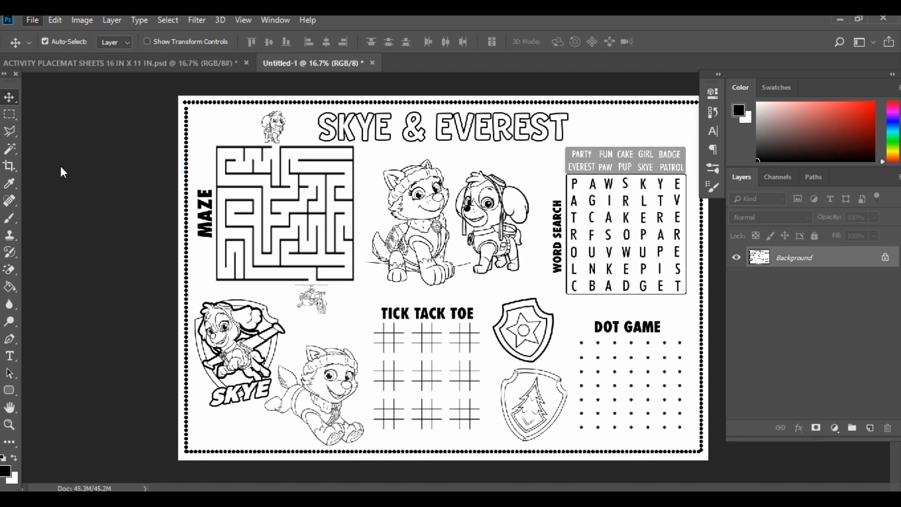
pyautogui.click(399, 279)
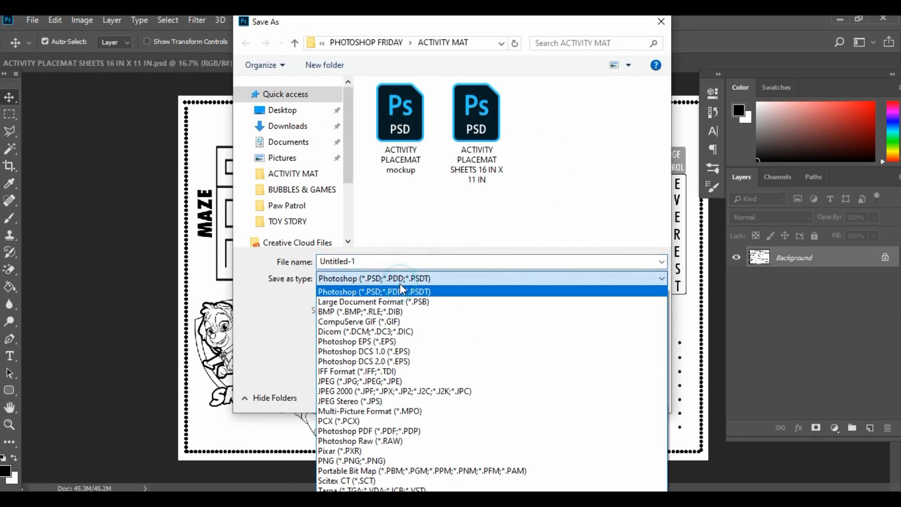
pyautogui.click(355, 432)
pyautogui.doubleClick(398, 258)
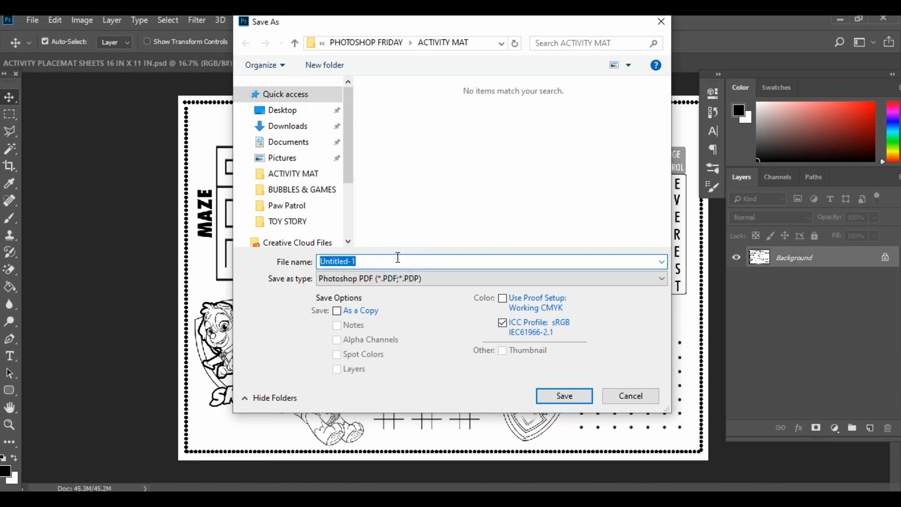
pyautogui.write('PAW PAT')
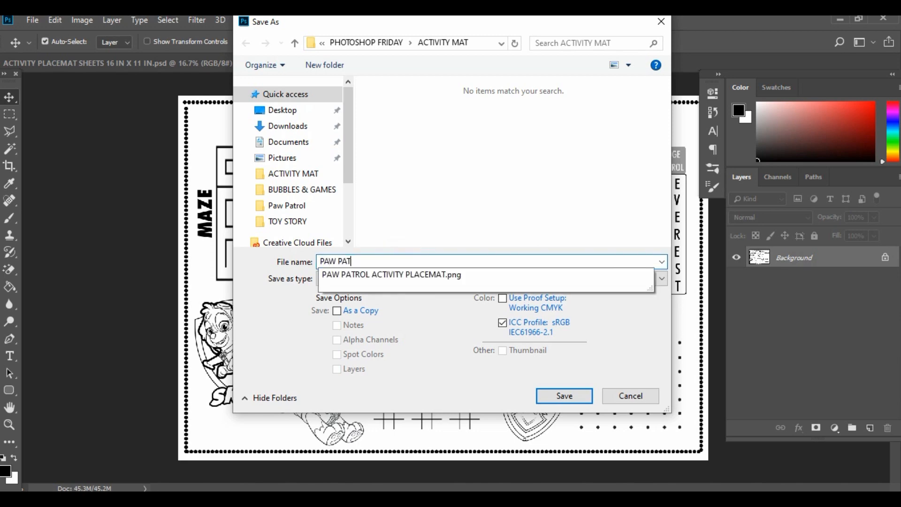
pyautogui.write('ROL ACTIVITY PLACEMAT PDF')
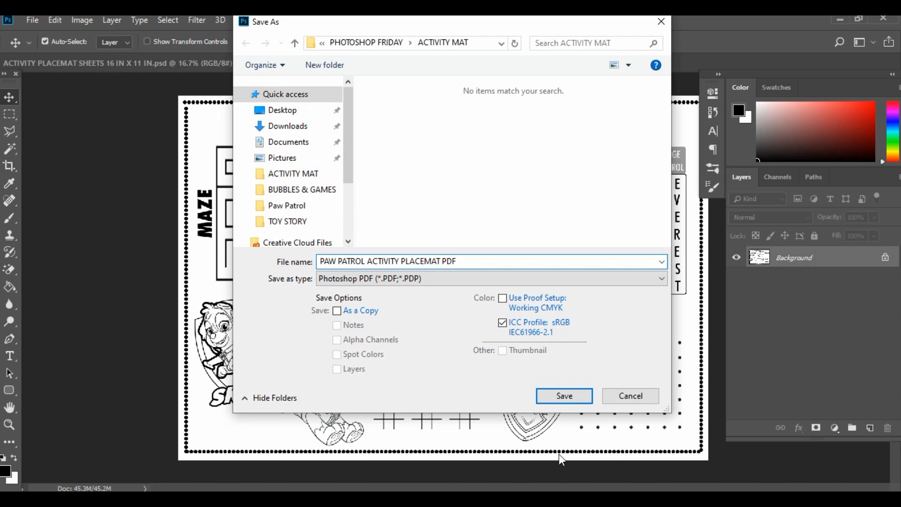
pyautogui.click(554, 396)
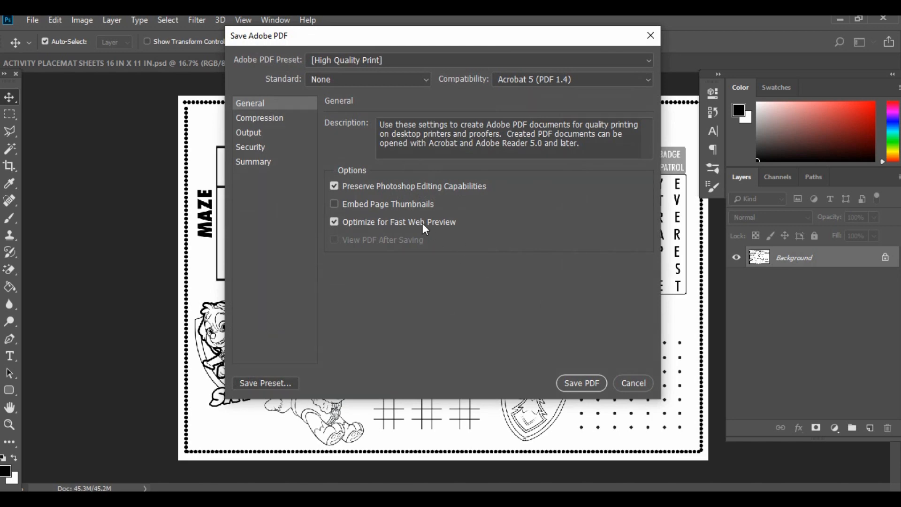
# Turn off fast web preview optimization and Photoshop editing capabilities, and export the PDF with the High Quality Print preset.
pyautogui.click(423, 224)
pyautogui.click(395, 185)
pyautogui.click(581, 384)
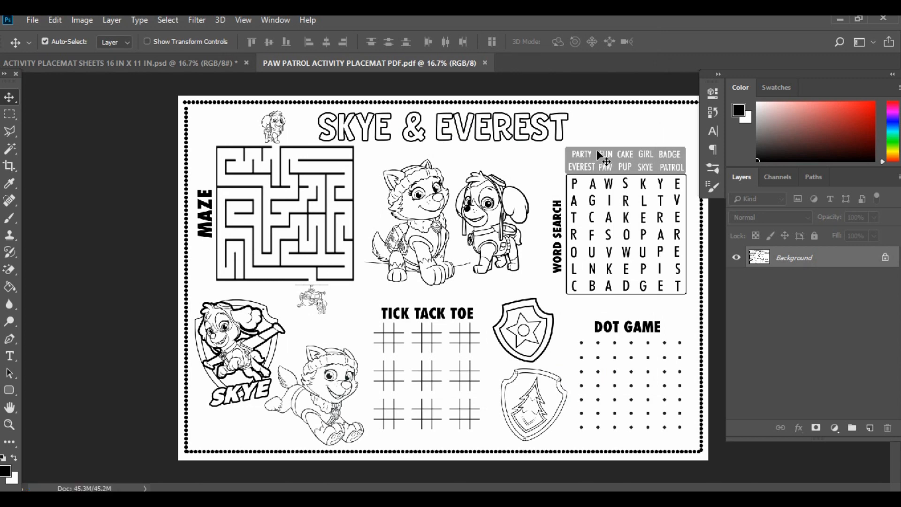
# Revert the document history to the last move before flattening to restore the separate layers.
pyautogui.click(713, 112)
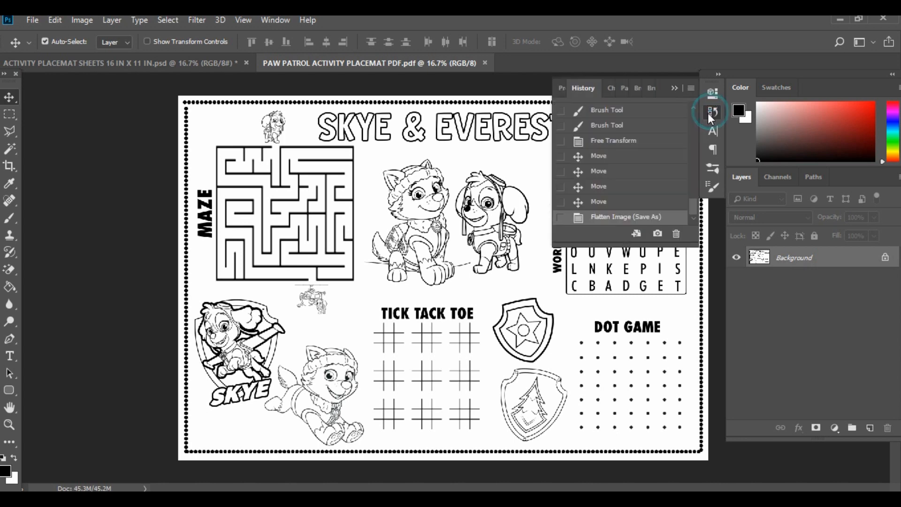
pyautogui.click(625, 203)
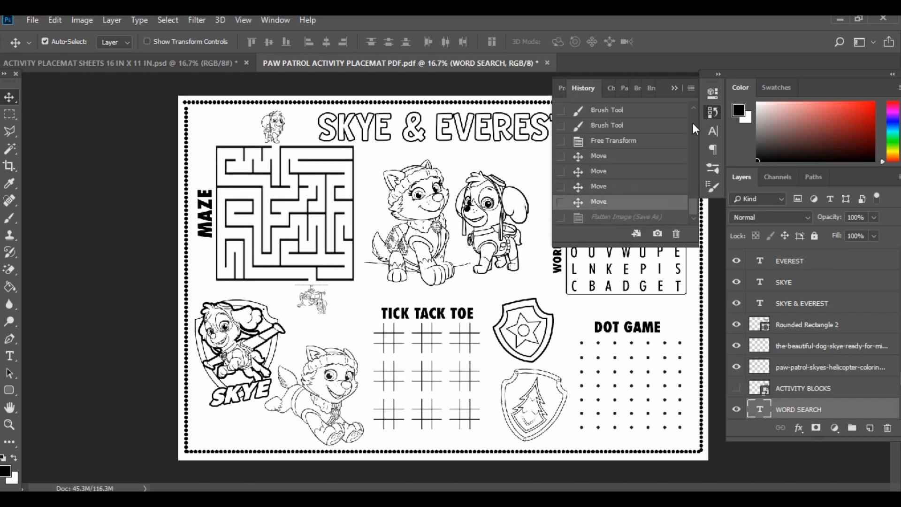
pyautogui.click(274, 20)
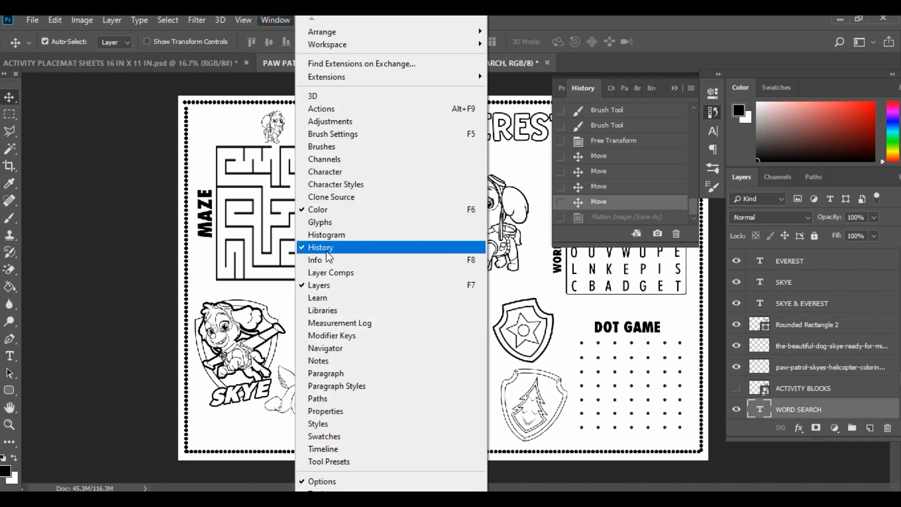
pyautogui.click(147, 253)
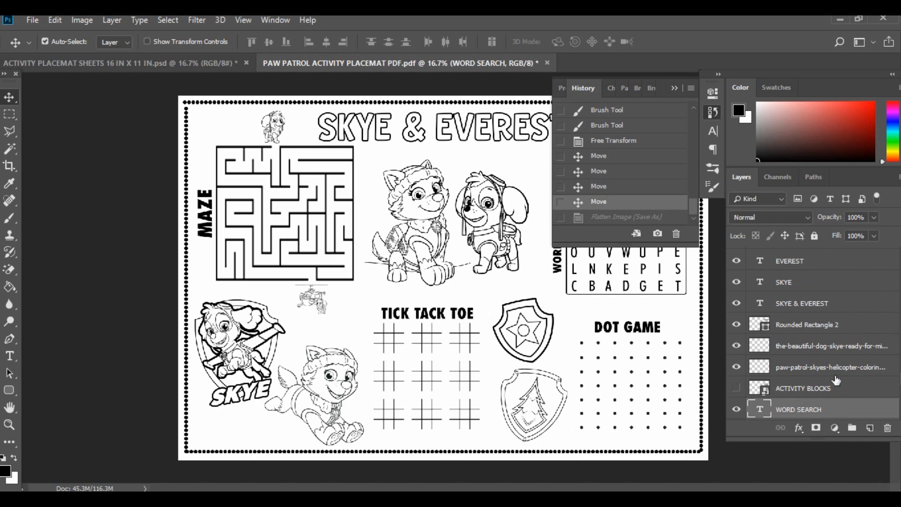
pyautogui.click(30, 19)
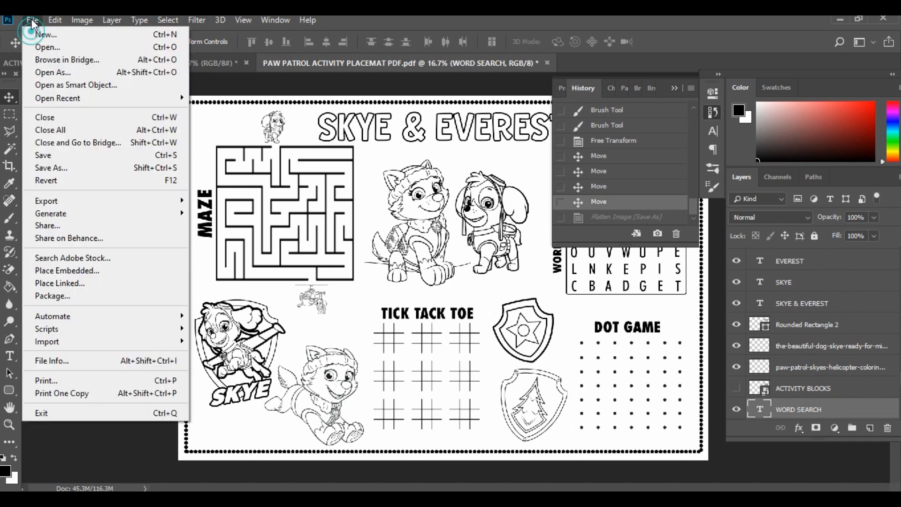
pyautogui.click(58, 171)
pyautogui.hotkey('ctrl', 'shift', 's')
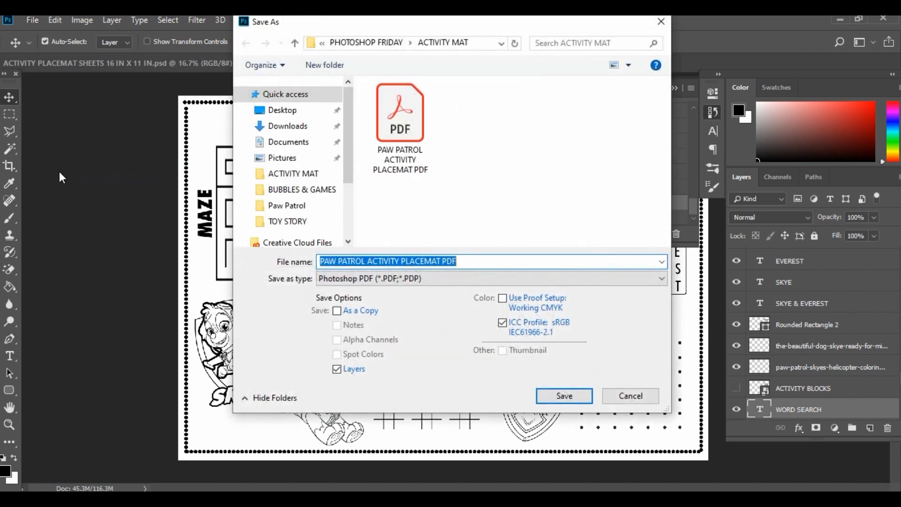
pyautogui.click(400, 278)
pyautogui.click(400, 291)
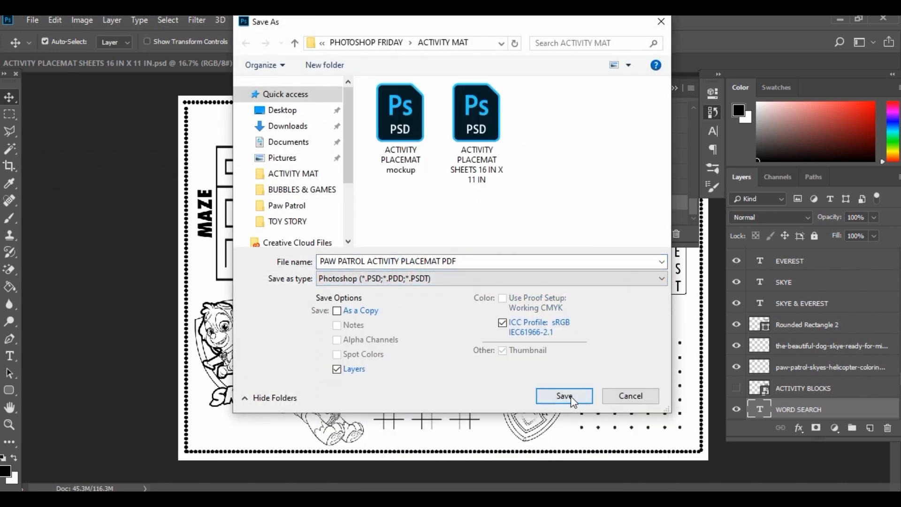
pyautogui.click(392, 261)
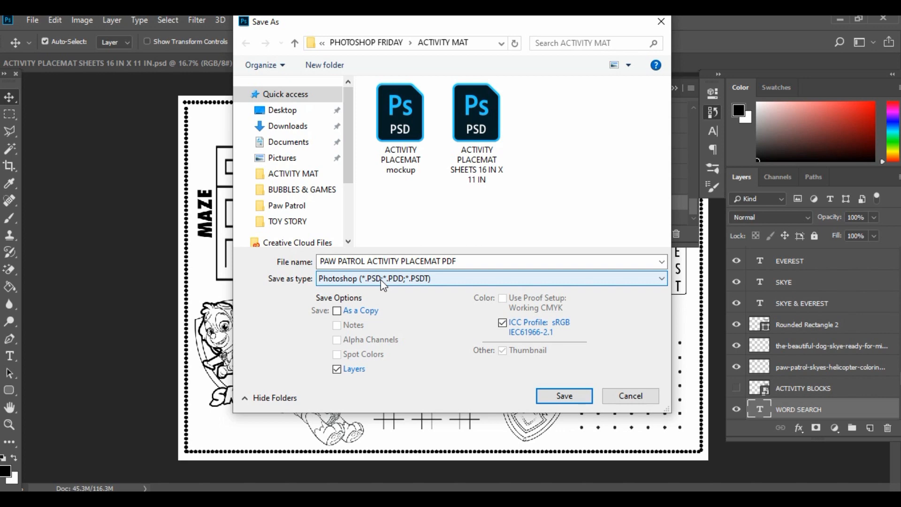
pyautogui.click(620, 397)
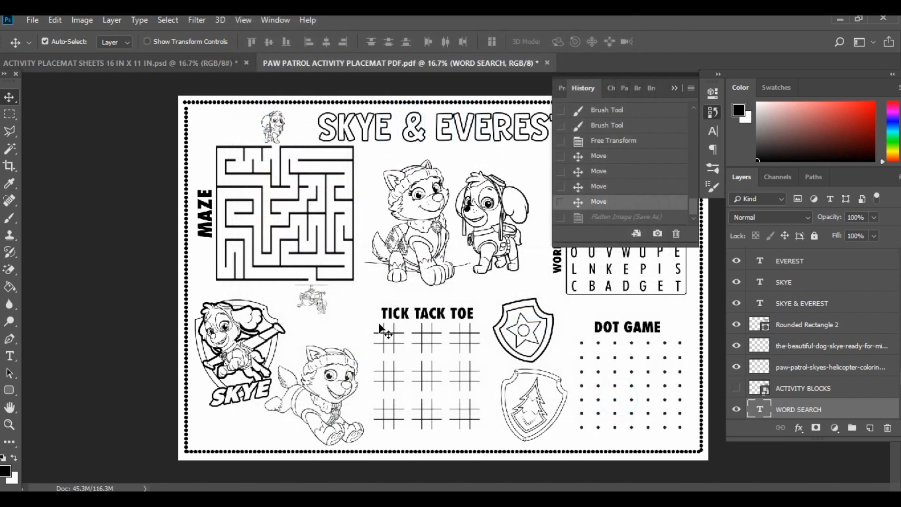